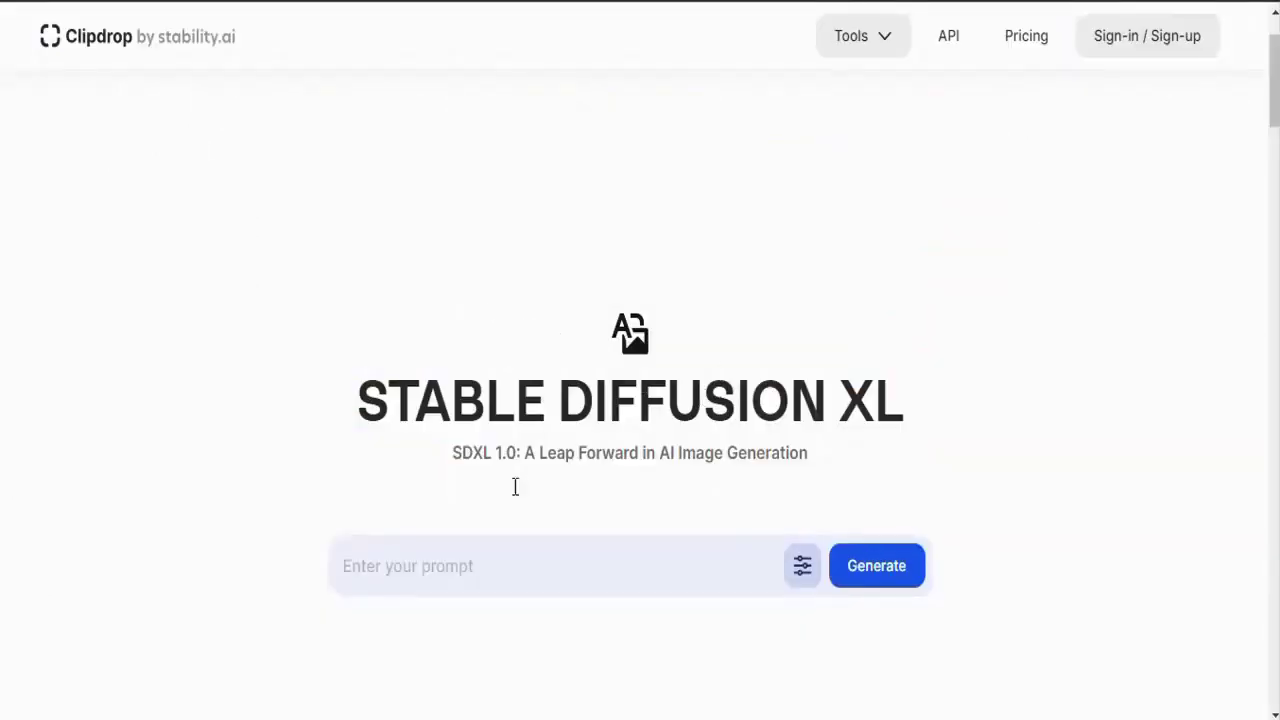
Step: Enter the Stable Diffusion XL prompt "a beautiful surprised carton lady, Disney style"
left_click(466, 570)
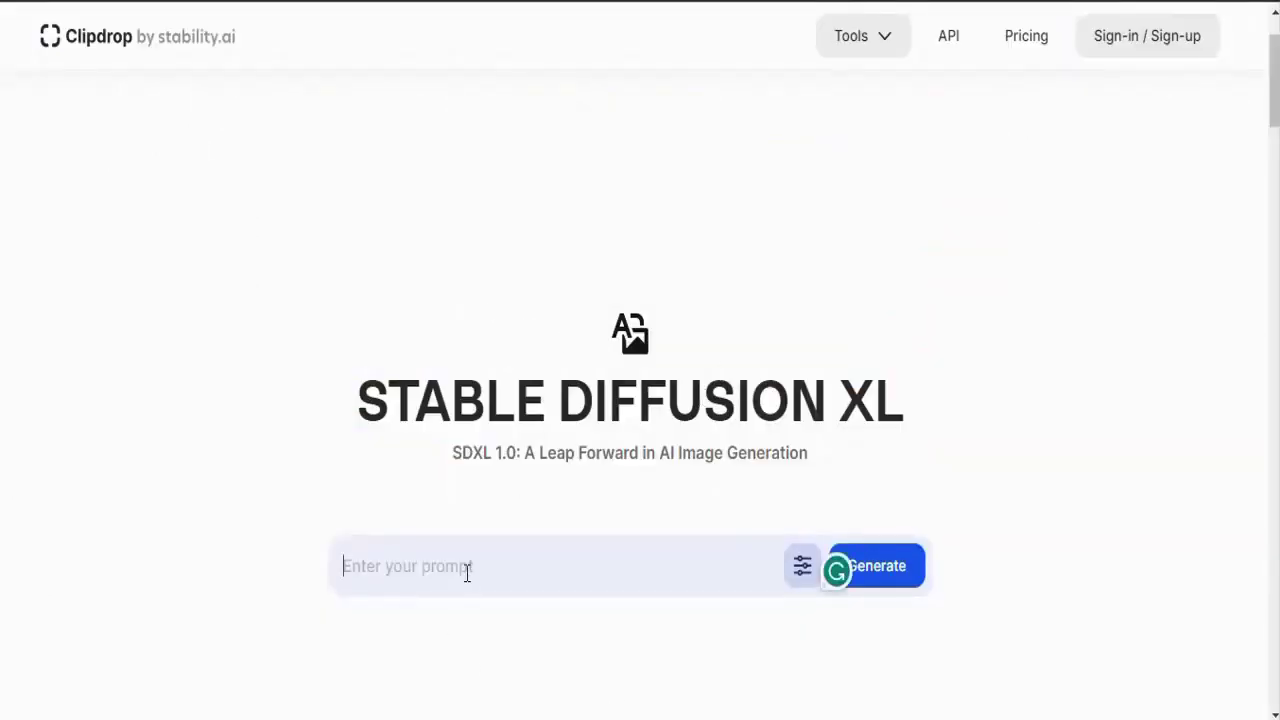
type("a beautiful surprised carton lady, Disney style")
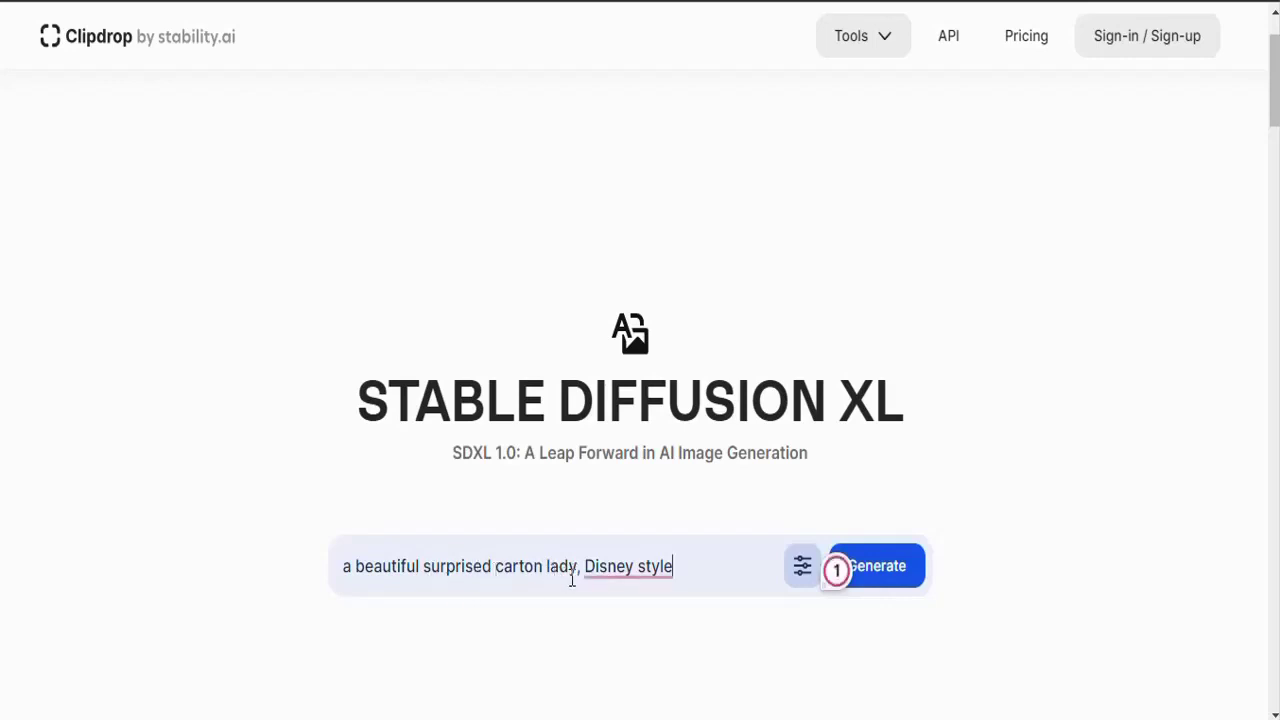
mouse_move(610, 575)
left_click(650, 458)
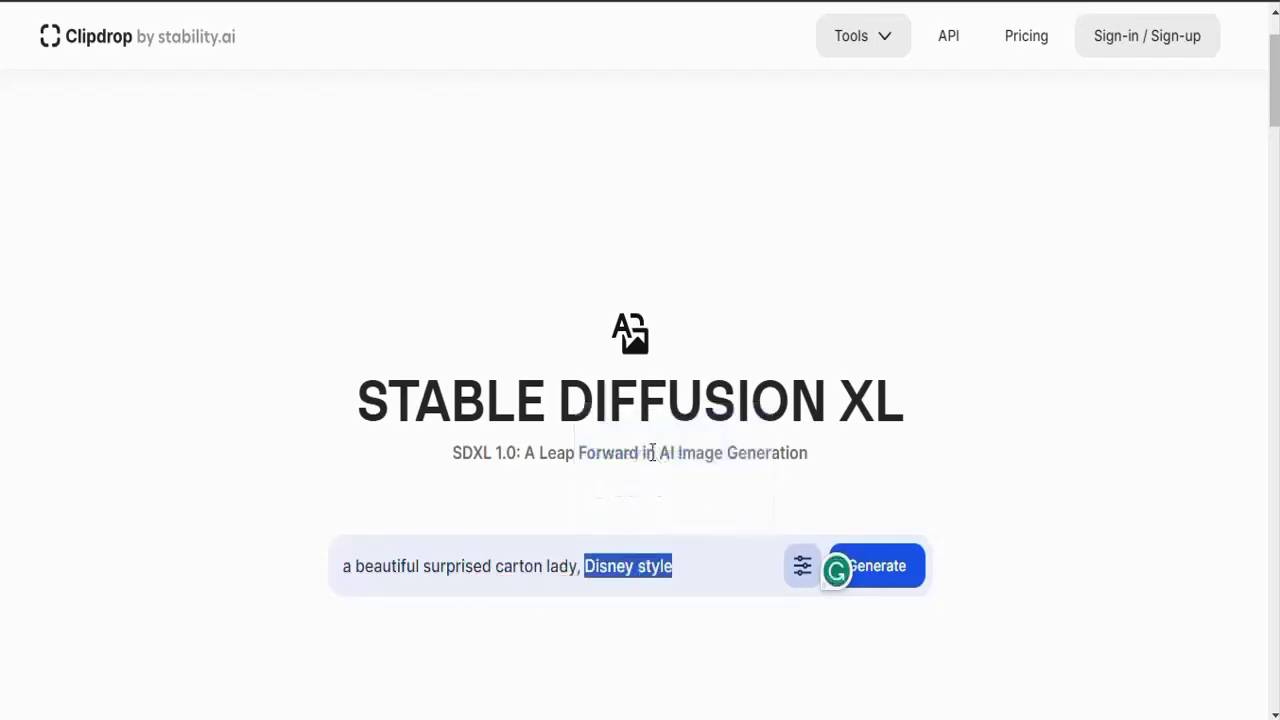
left_click(643, 566)
key("BackSpace")
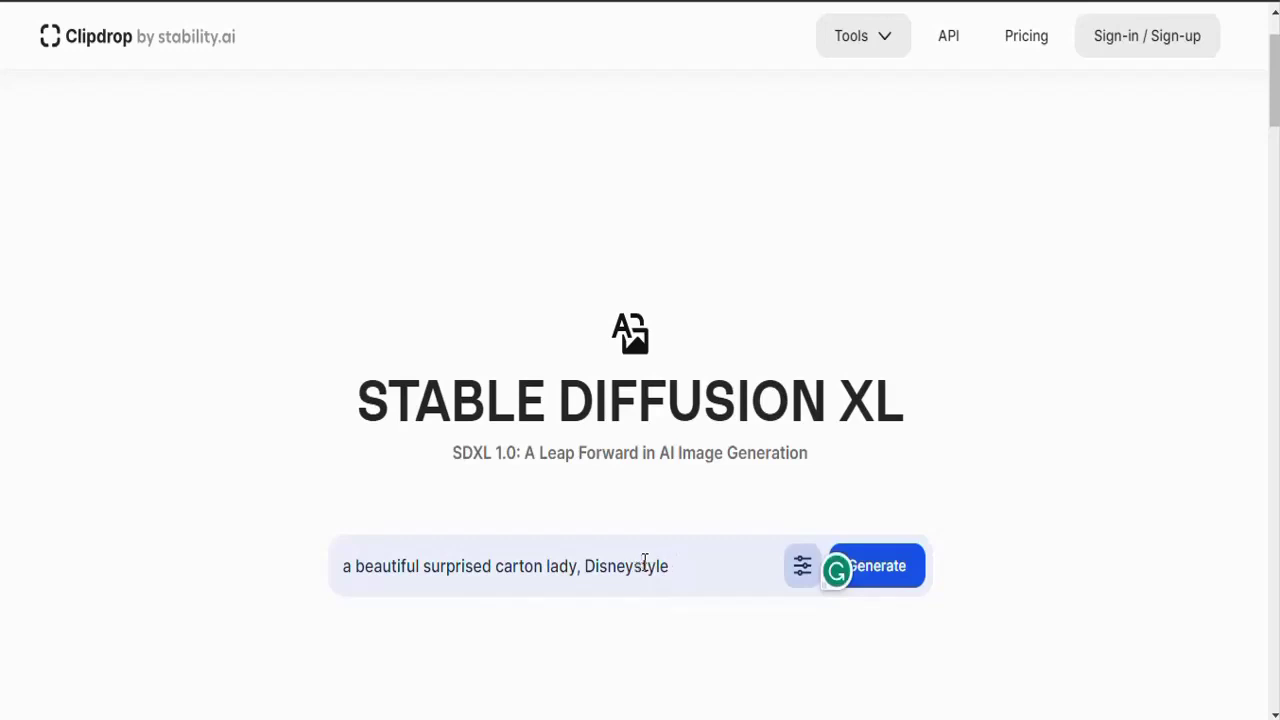
Step: Generate images in the Photographic style with the Widescreen (16:9) aspect ratio, skipping the subscription offer
left_click(800, 566)
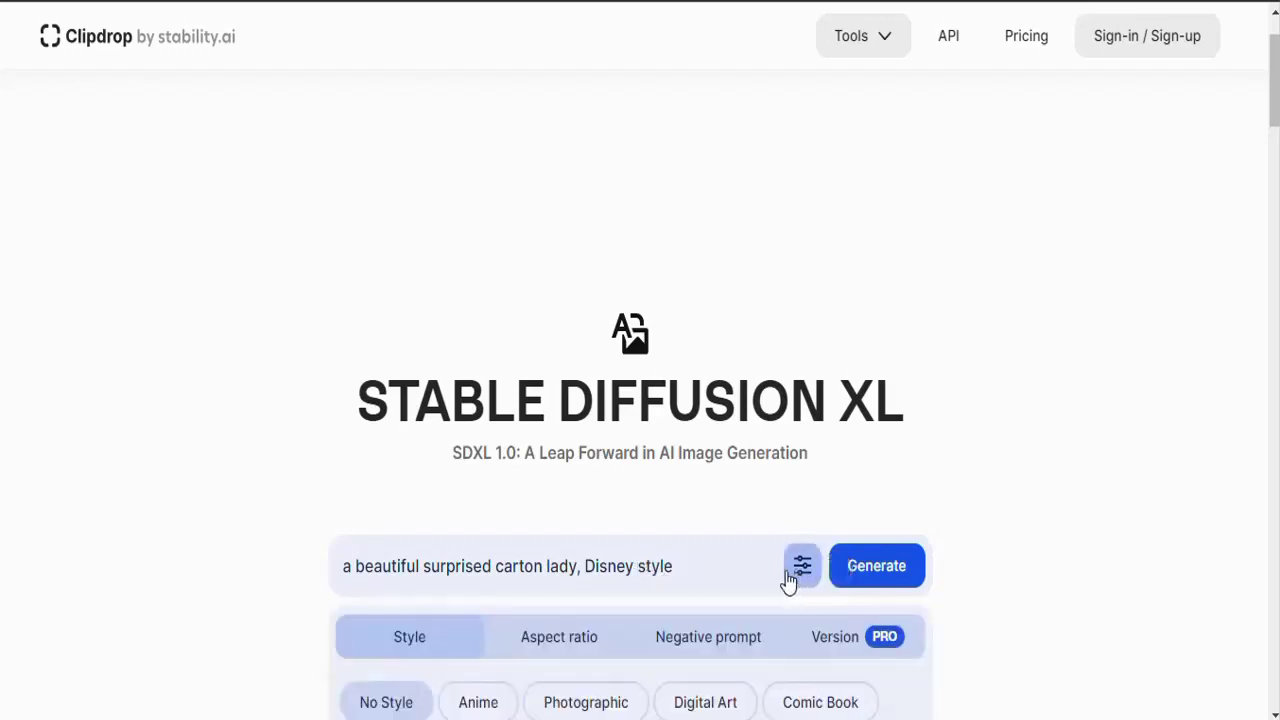
scroll(788, 583, "down", 2)
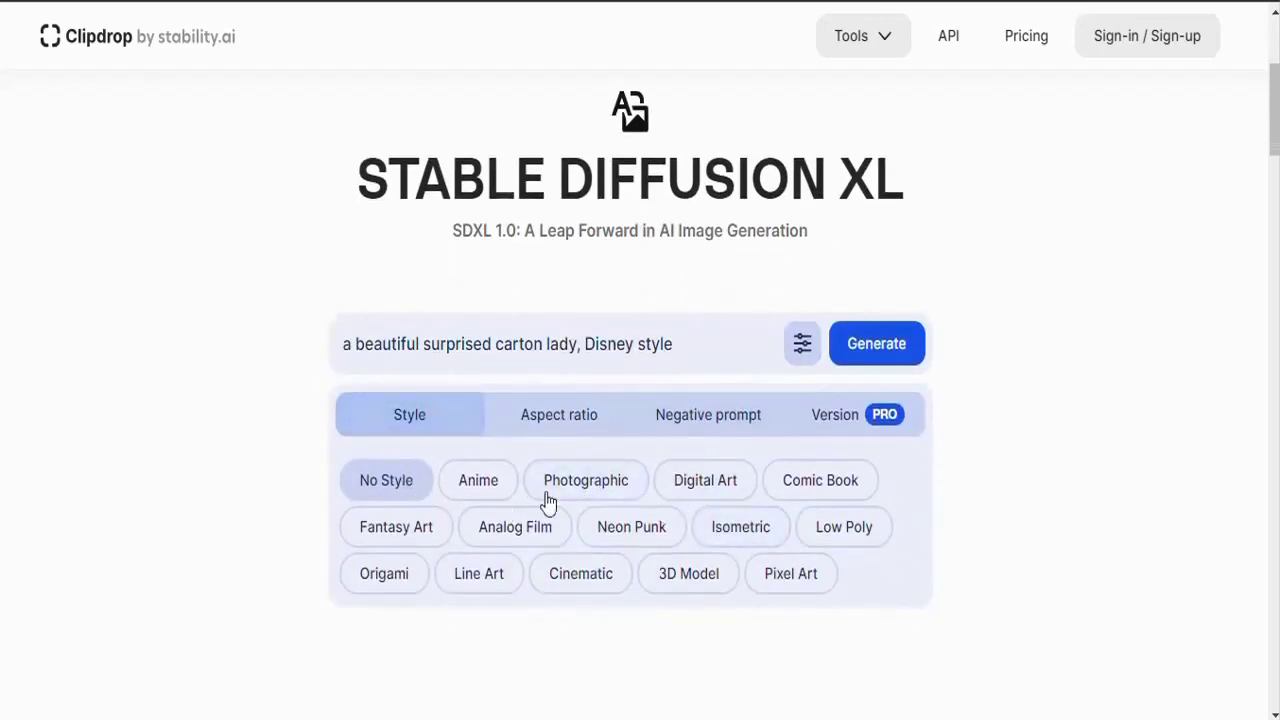
left_click(583, 494)
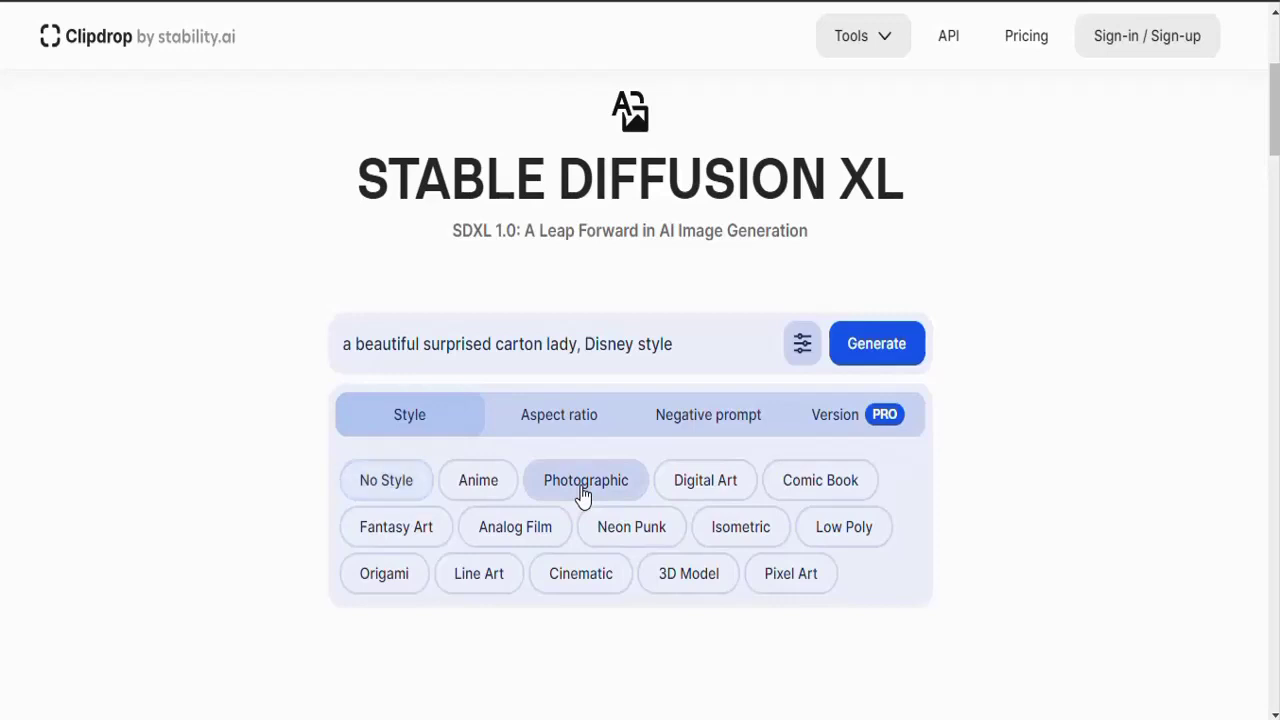
left_click(576, 432)
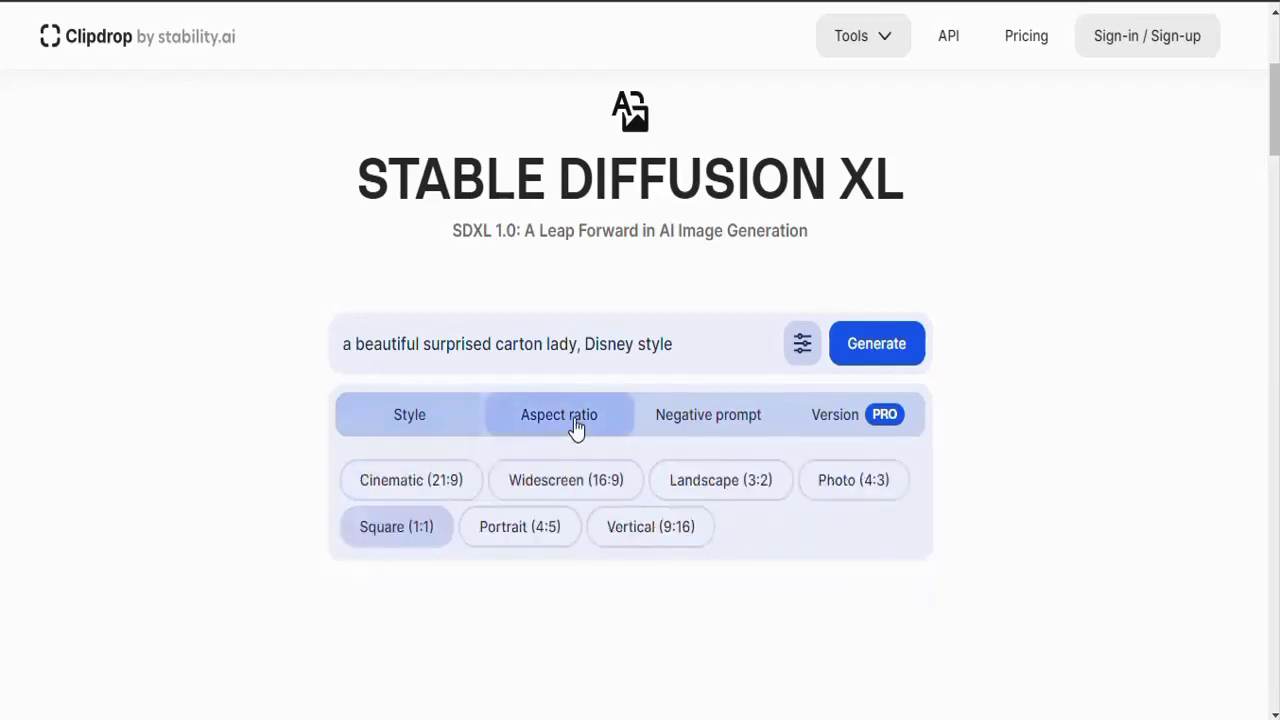
left_click(573, 495)
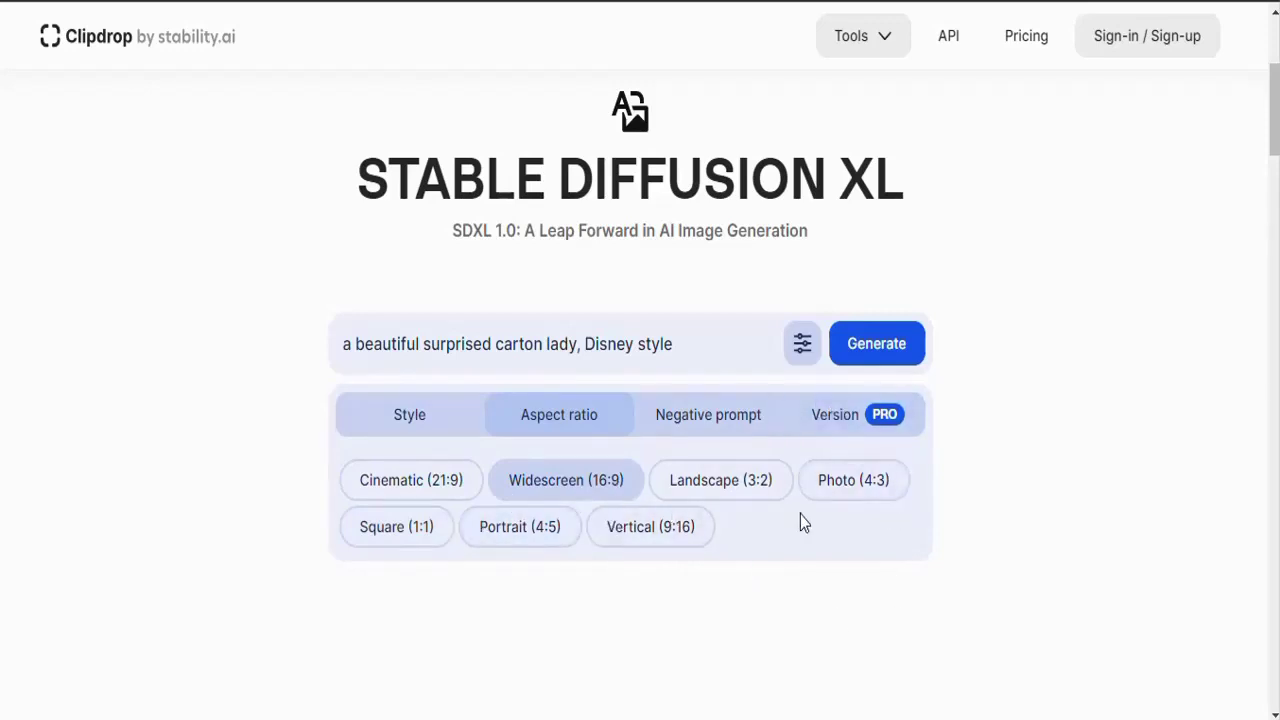
left_click(872, 350)
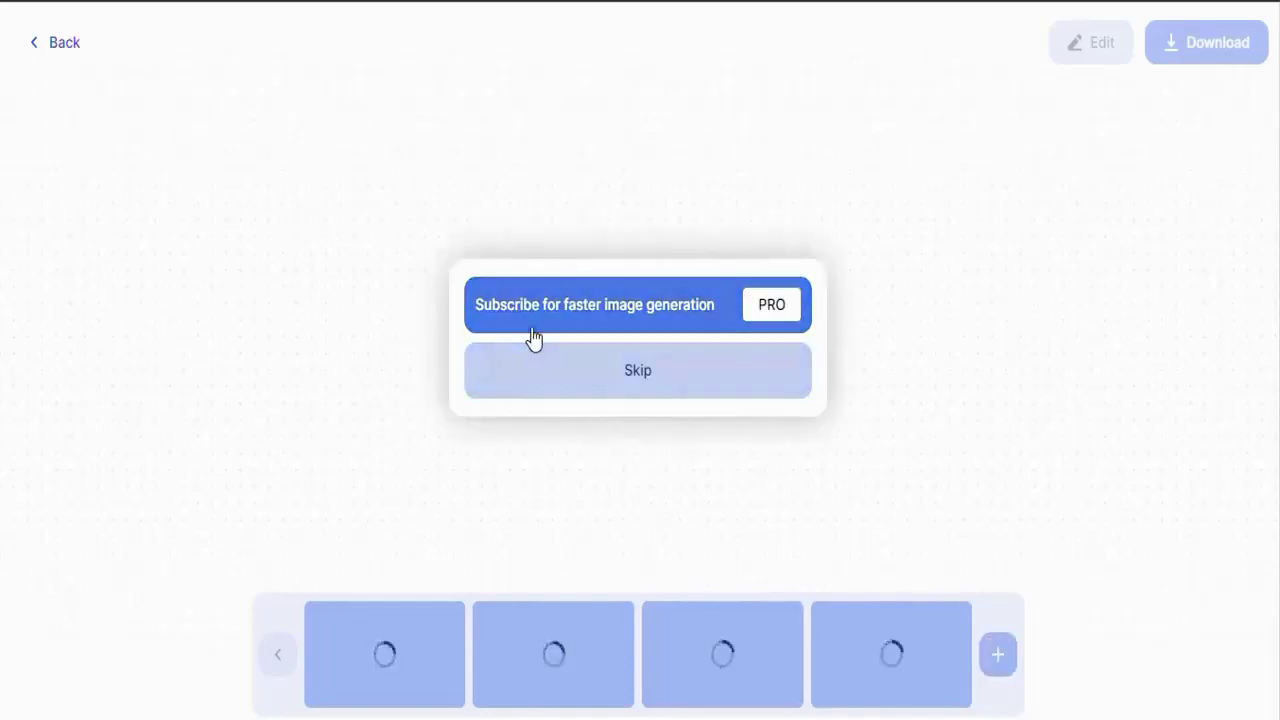
left_click(643, 392)
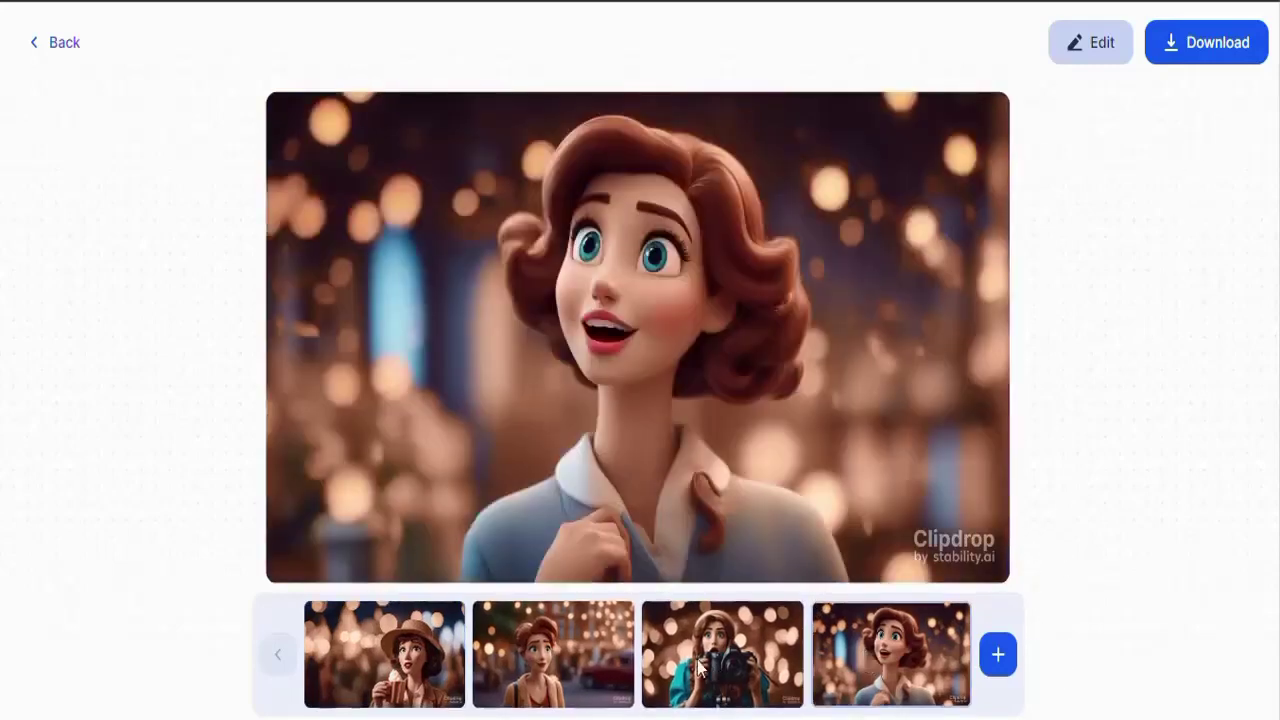
Step: Download the first generated image, the woman in a hat holding a cup, as a JPEG named 1
left_click(397, 663)
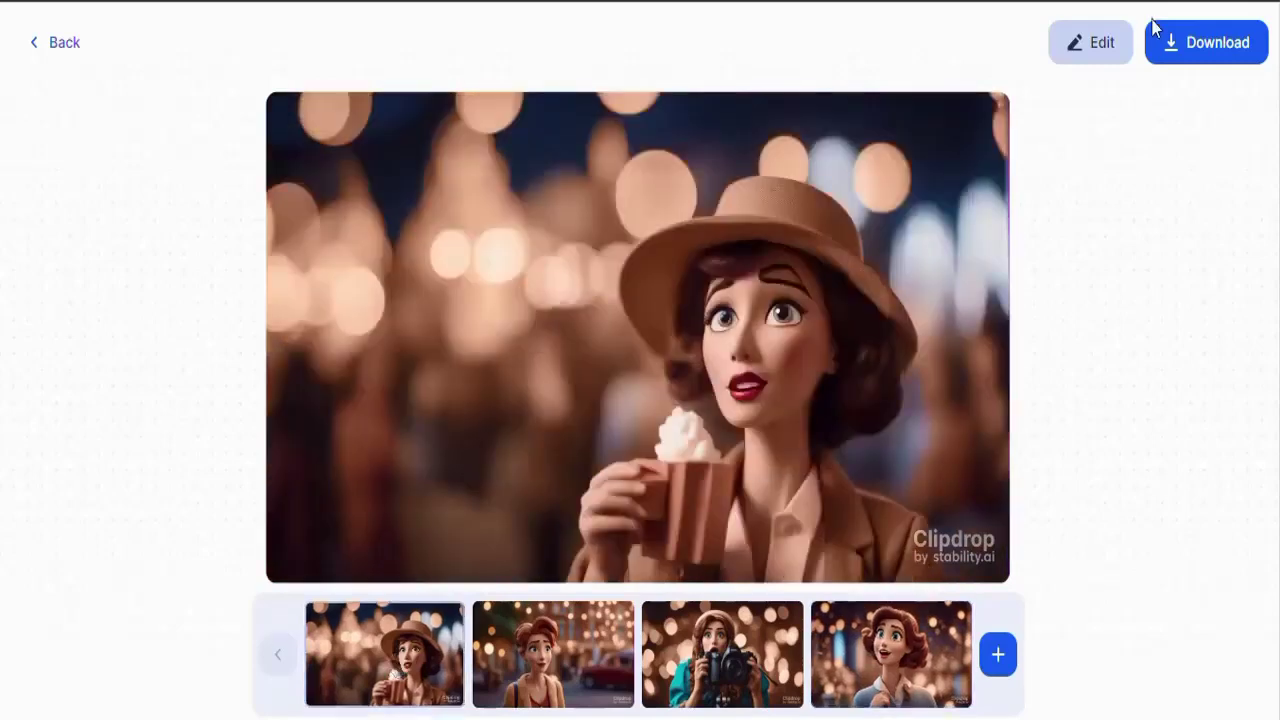
left_click(1198, 50)
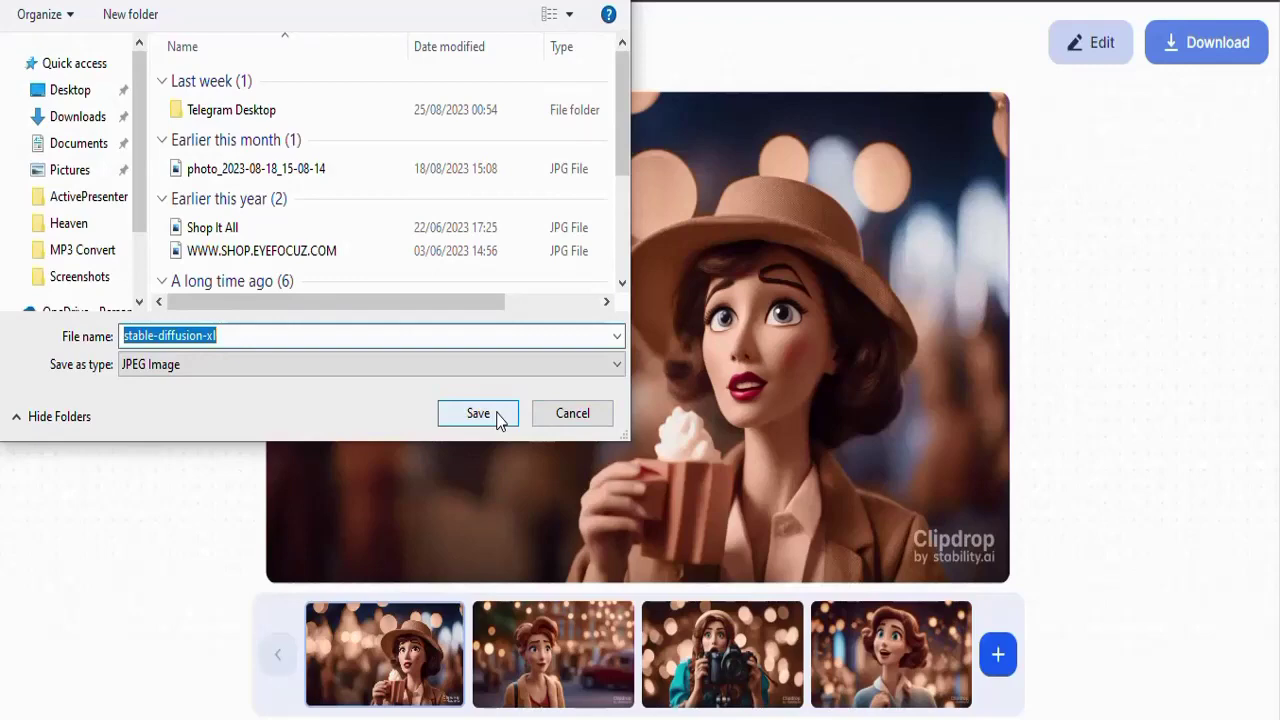
type("1")
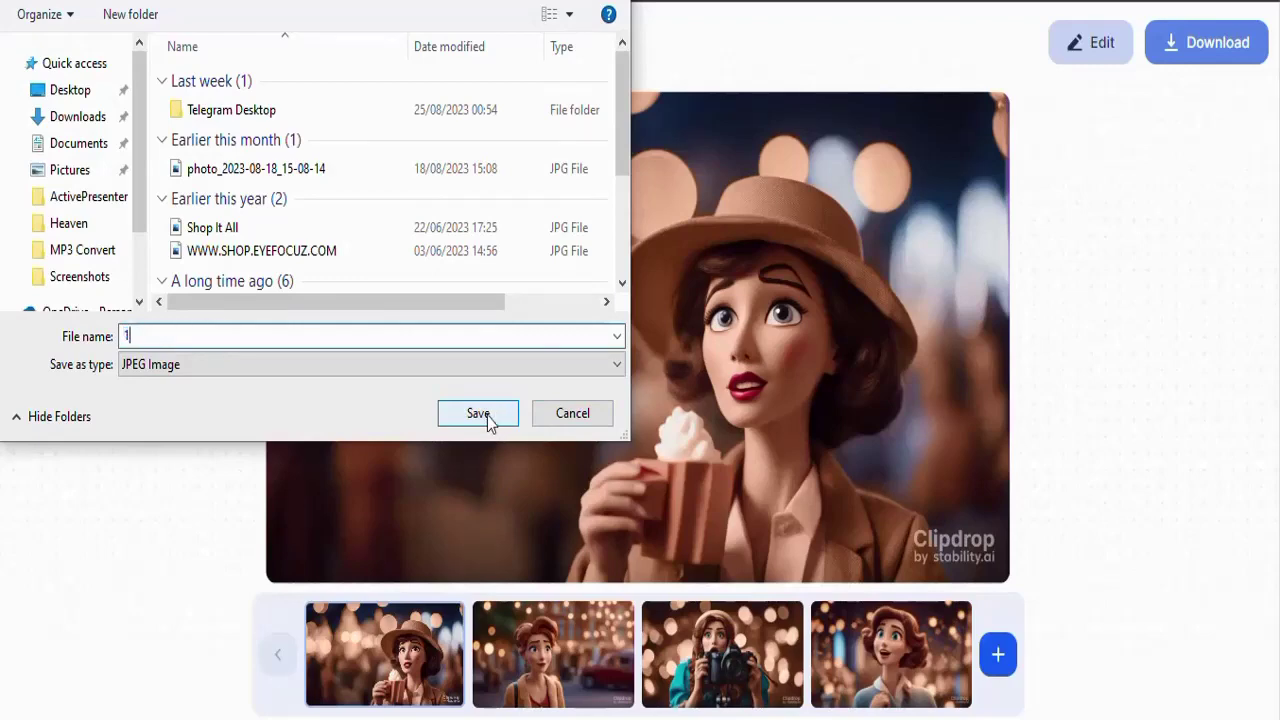
left_click(478, 414)
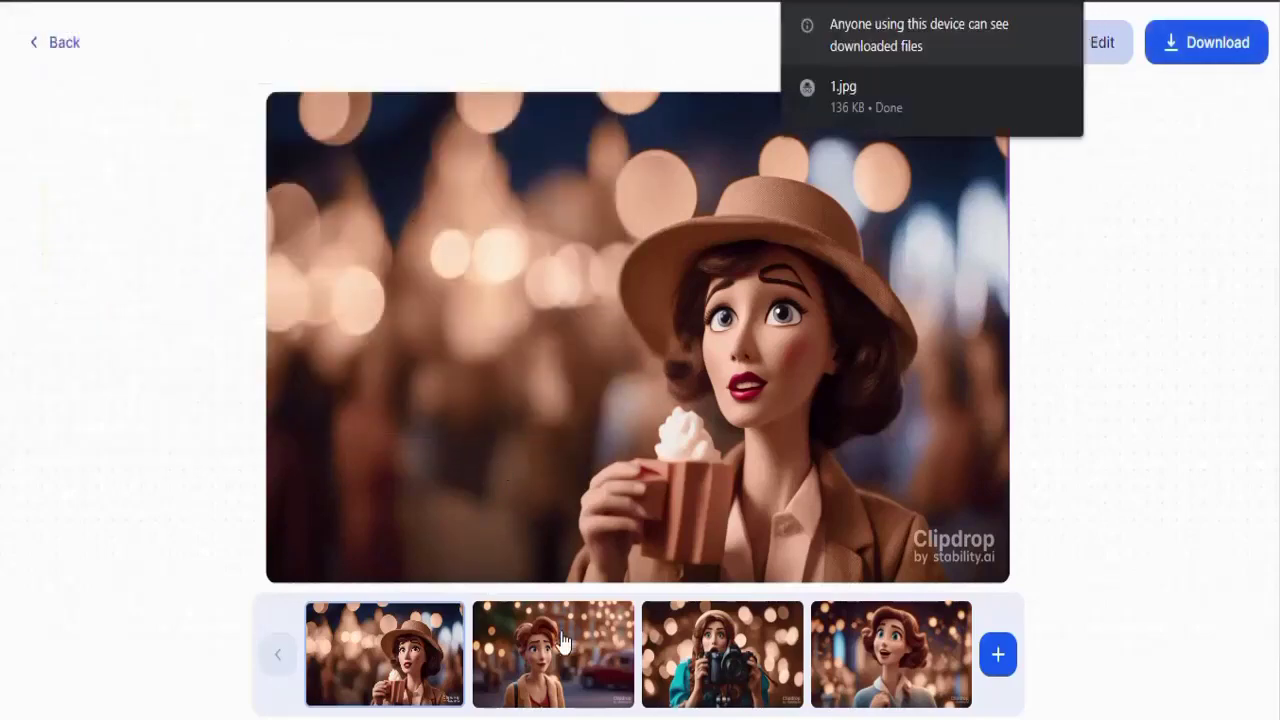
Step: Download the other three generated images as JPEG files named 2, 3 and 4
left_click(563, 640)
left_click(1225, 55)
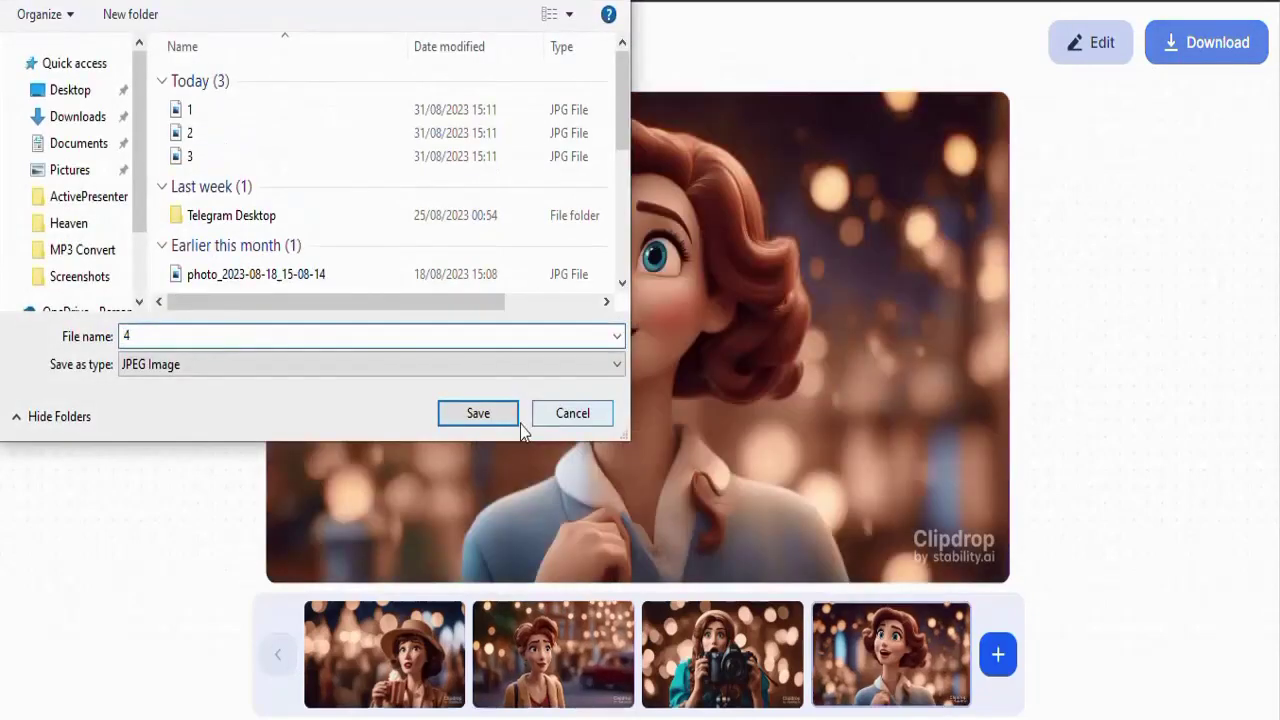
left_click(496, 419)
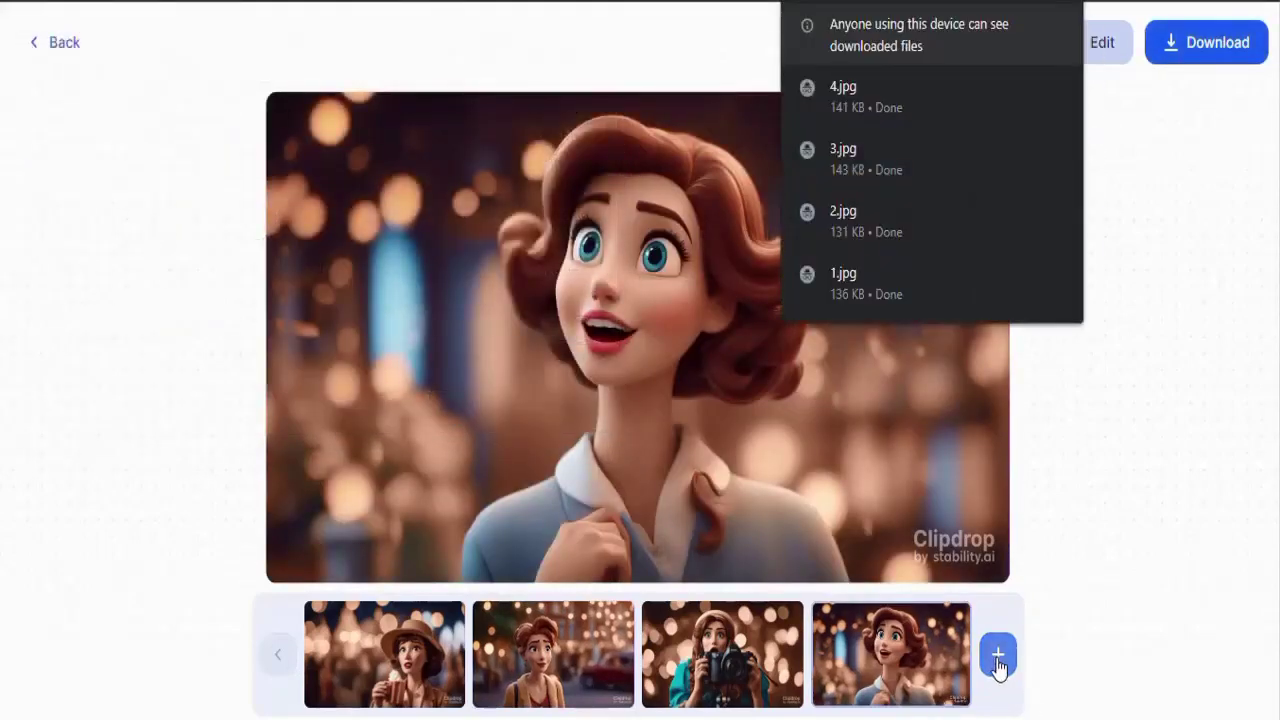
left_click(1155, 244)
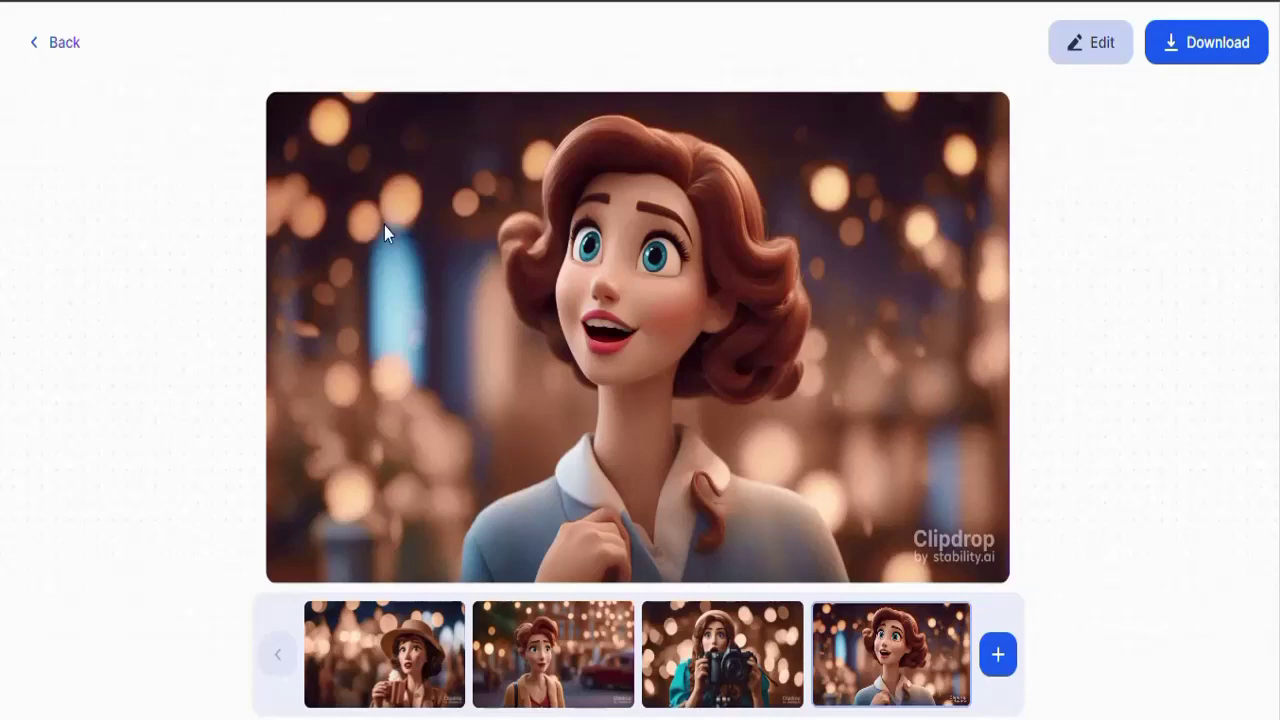
left_click(1006, 718)
left_click(1046, 662)
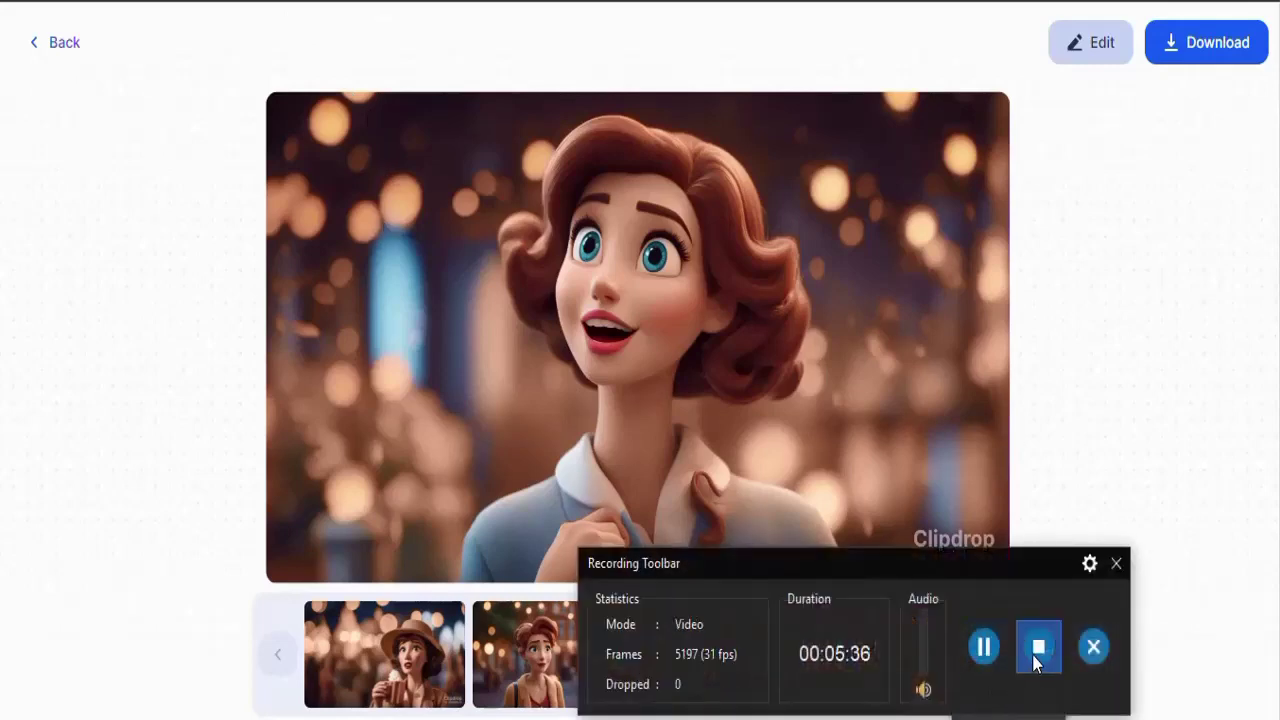
left_click(983, 647)
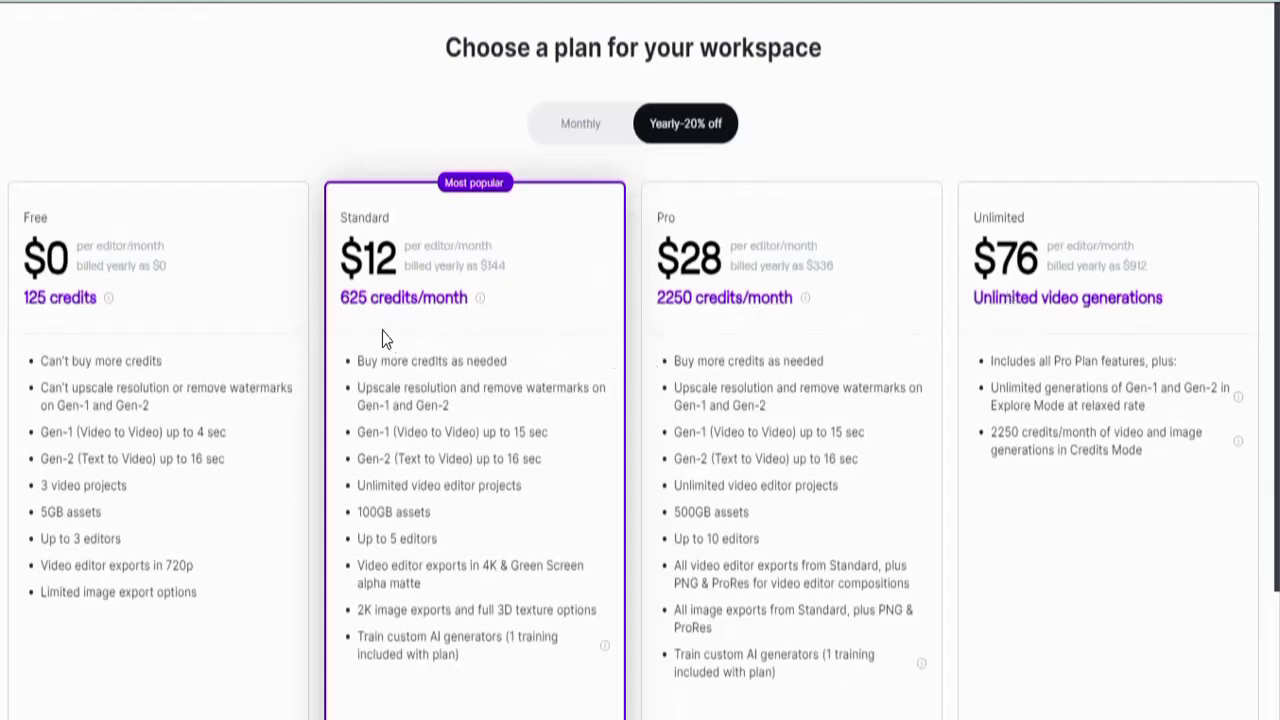
Step: Choose the Free plan in Runway and open the Gen-2 Text/Image to Video tool
scroll(370, 302, "down", 2)
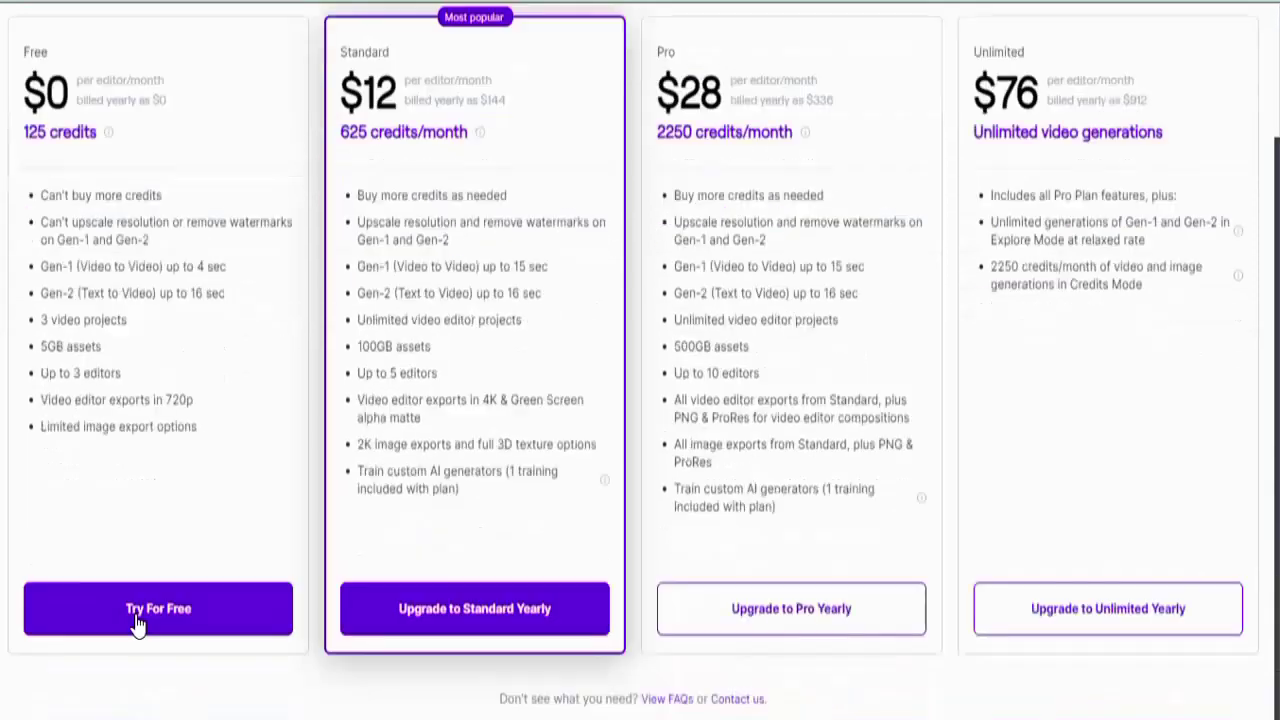
left_click(137, 620)
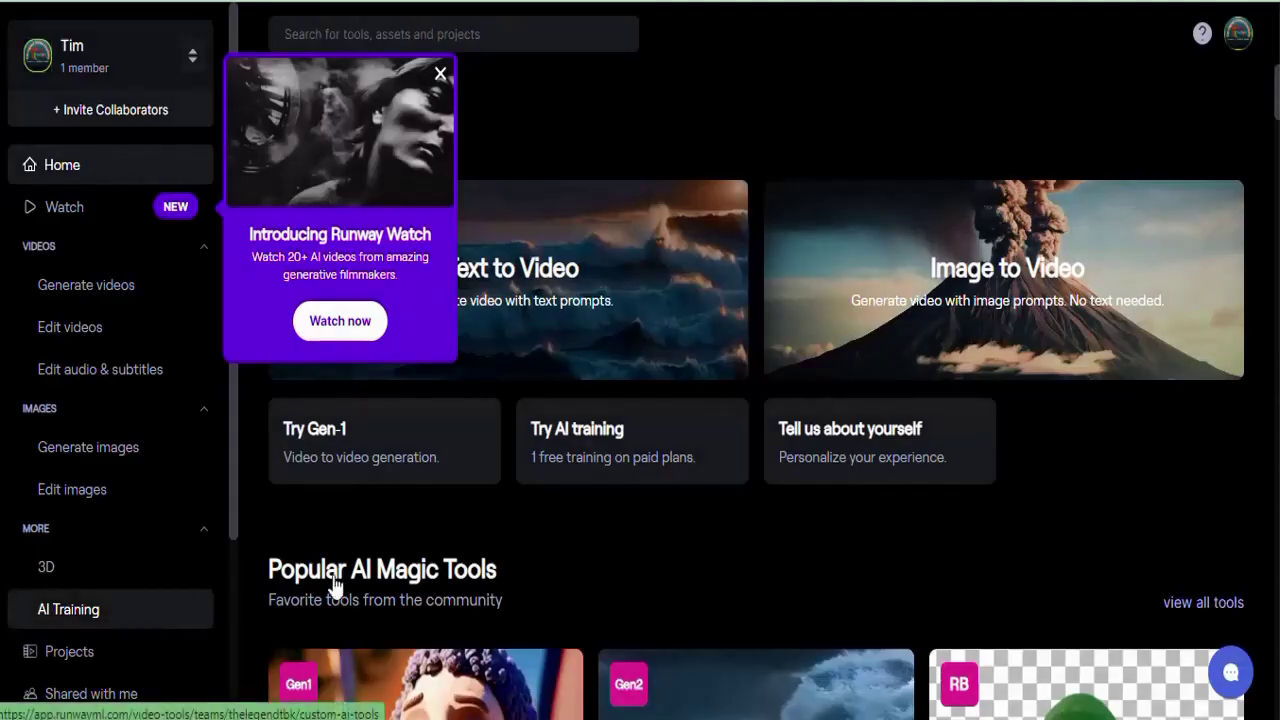
left_click(440, 74)
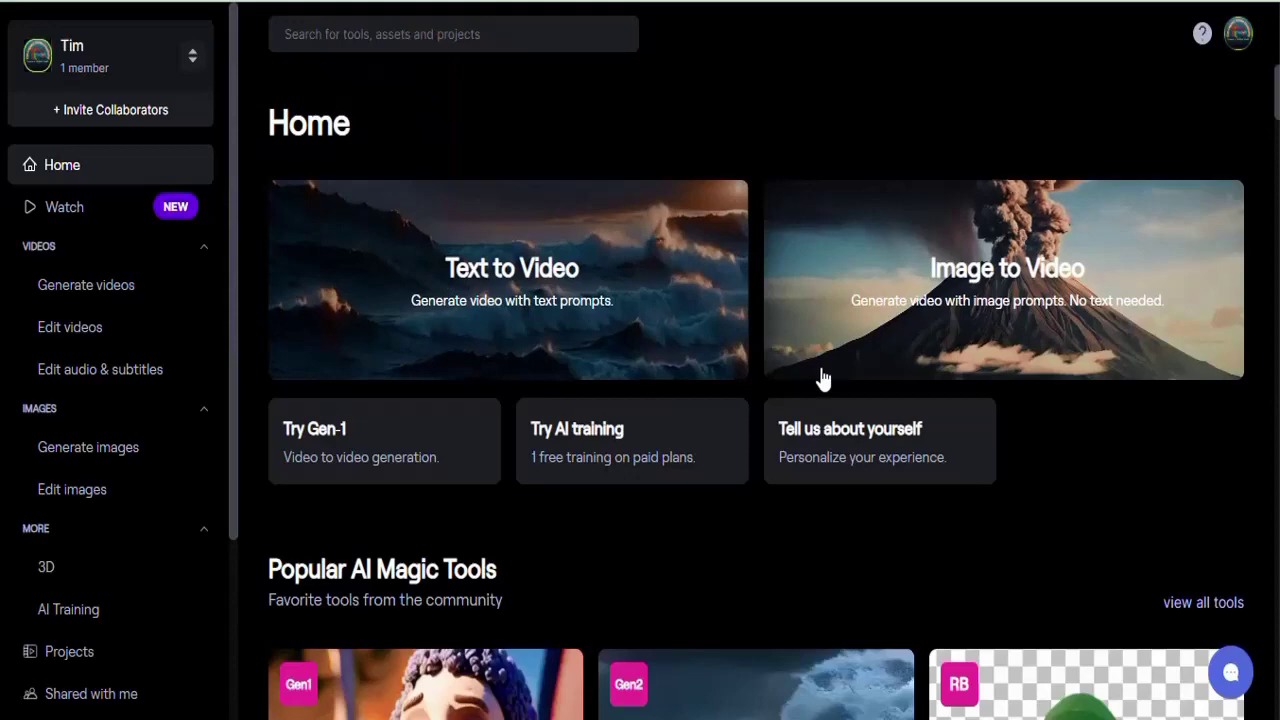
scroll(751, 437, "down", 3)
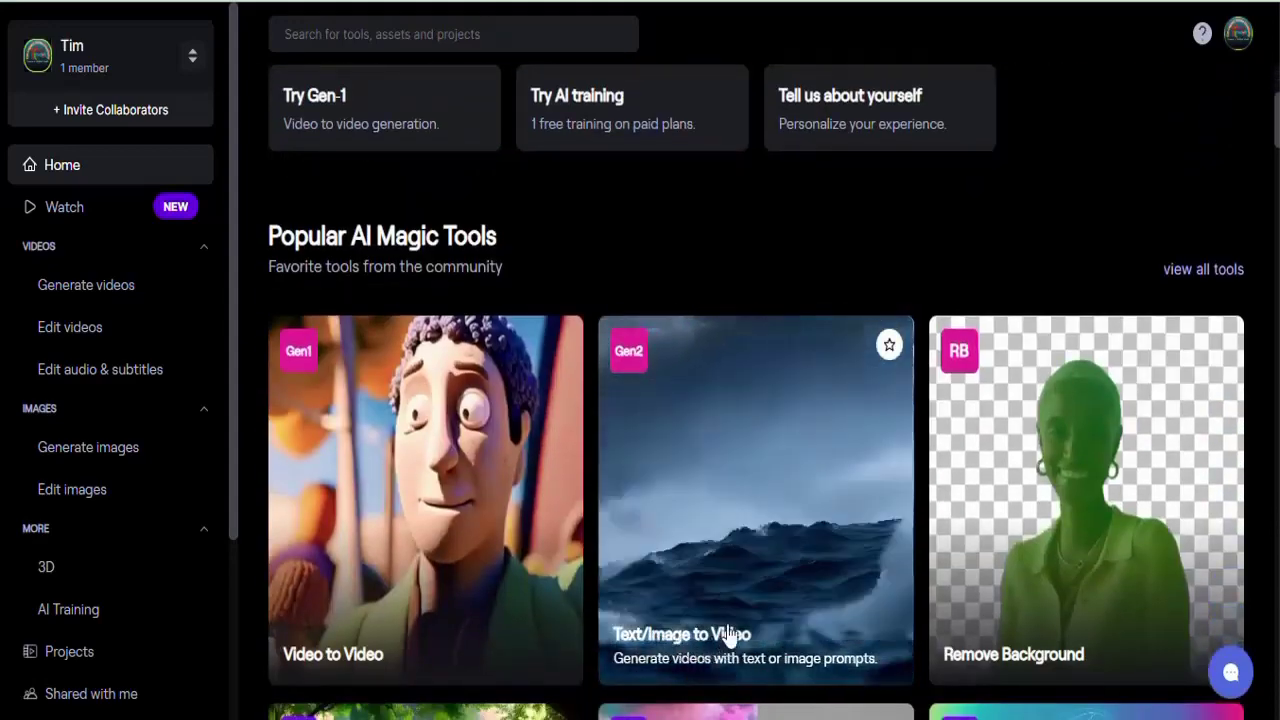
left_click(727, 545)
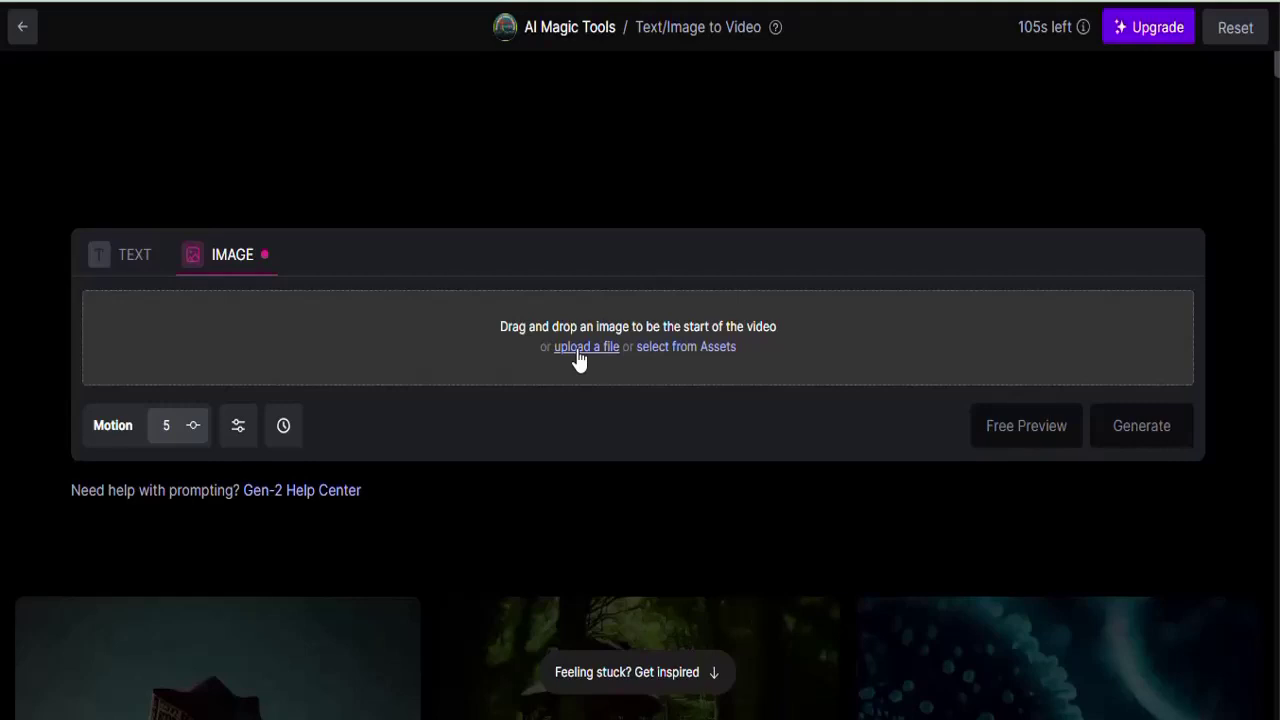
Step: Upload 1.jpg from the Downloads folder as the starting image and generate a Gen-2 video from it
left_click(580, 347)
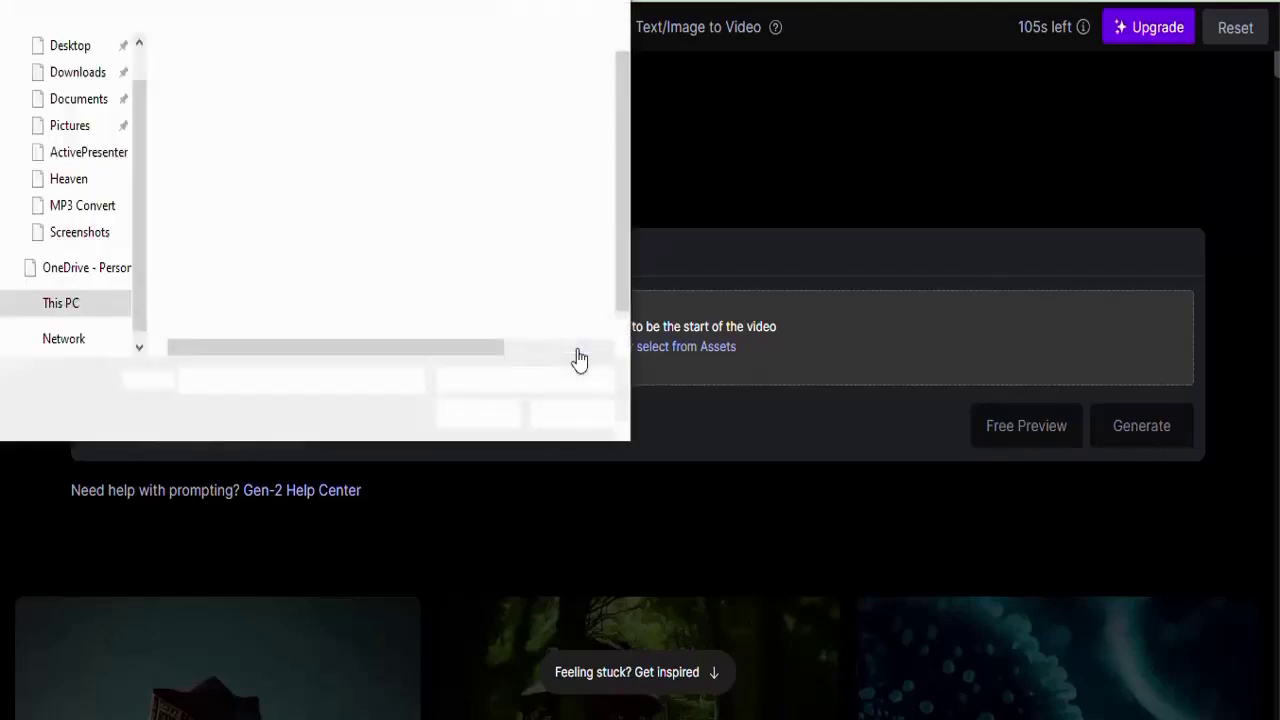
left_click(75, 73)
double_click(214, 103)
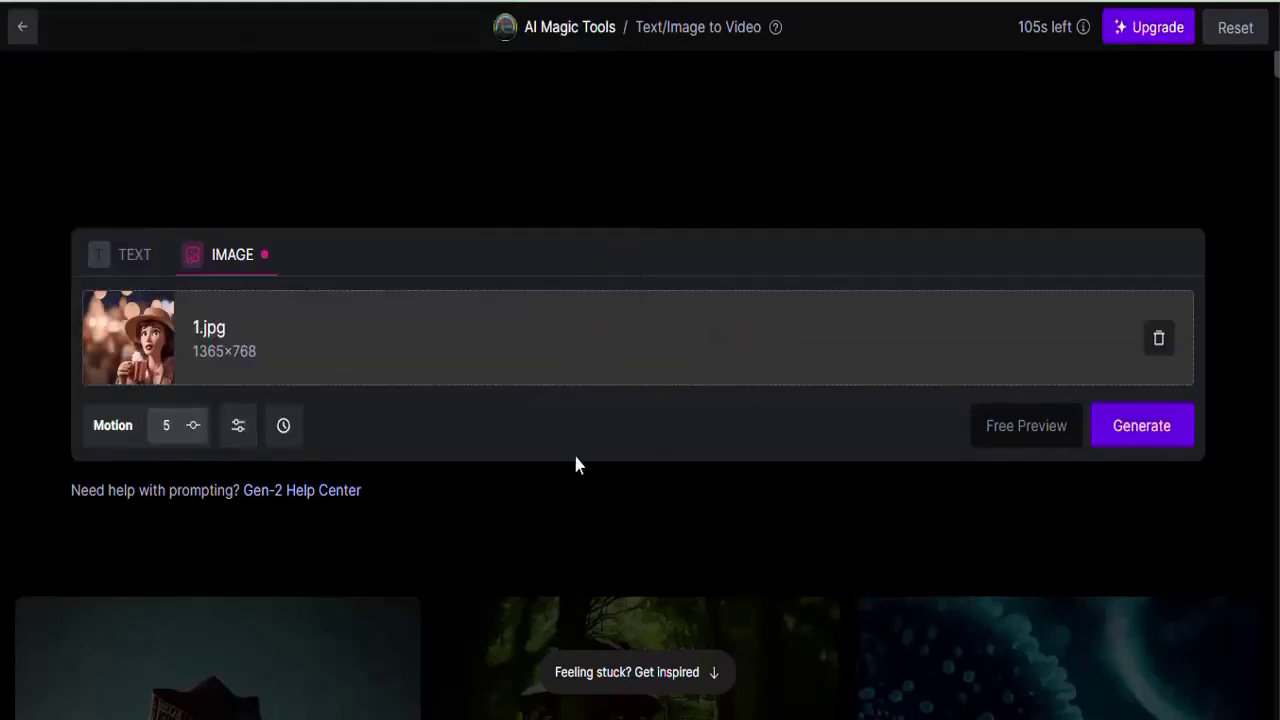
left_click(1135, 438)
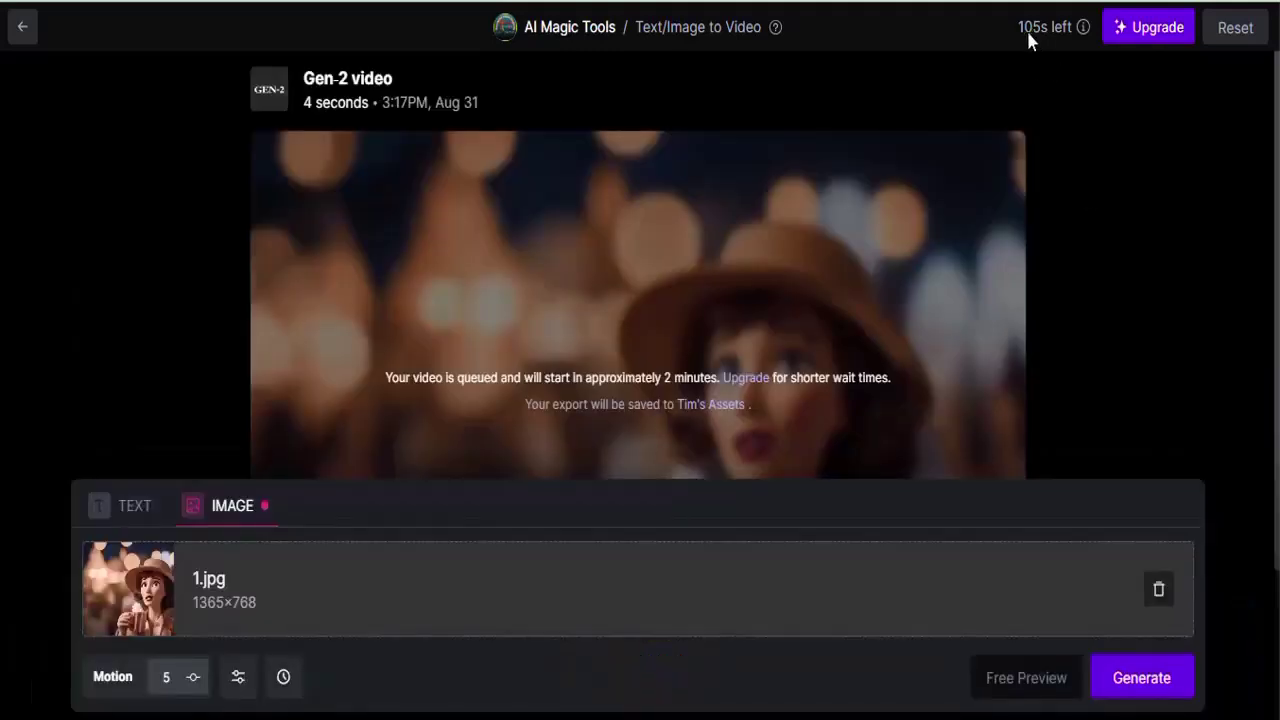
Step: Play the video generated from 1.jpg to review its animation
mouse_move(1028, 36)
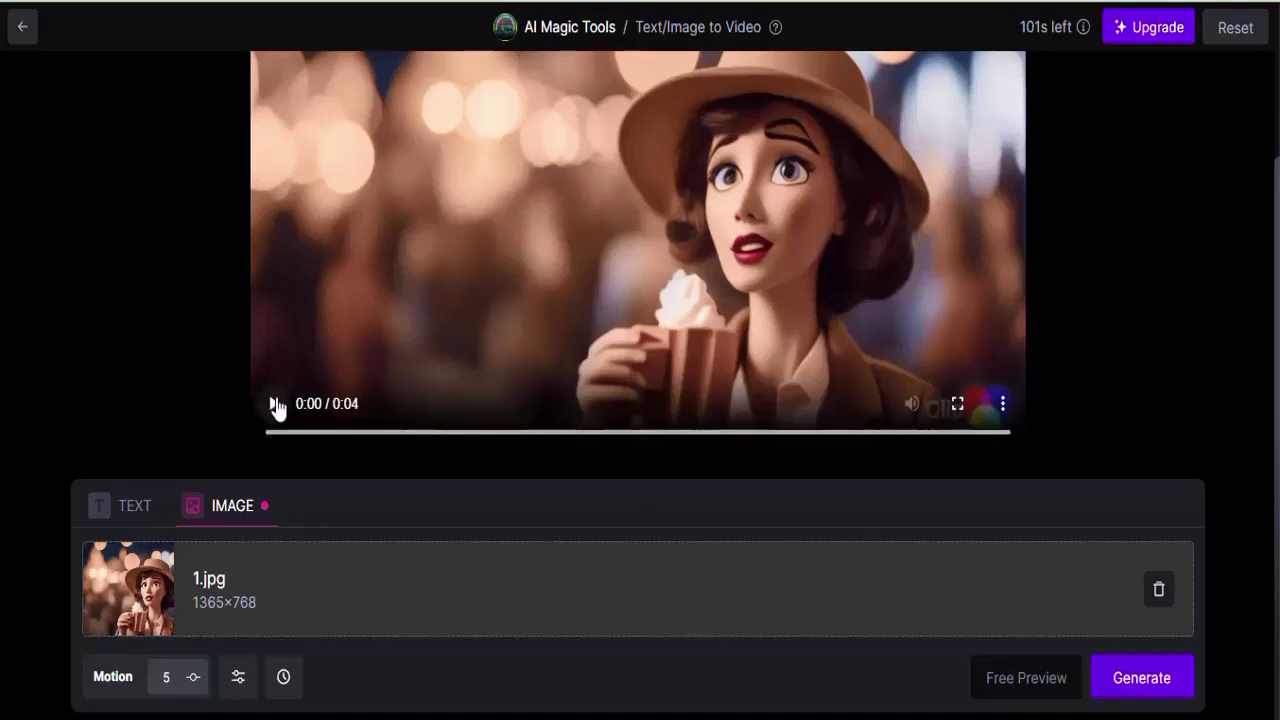
left_click(274, 403)
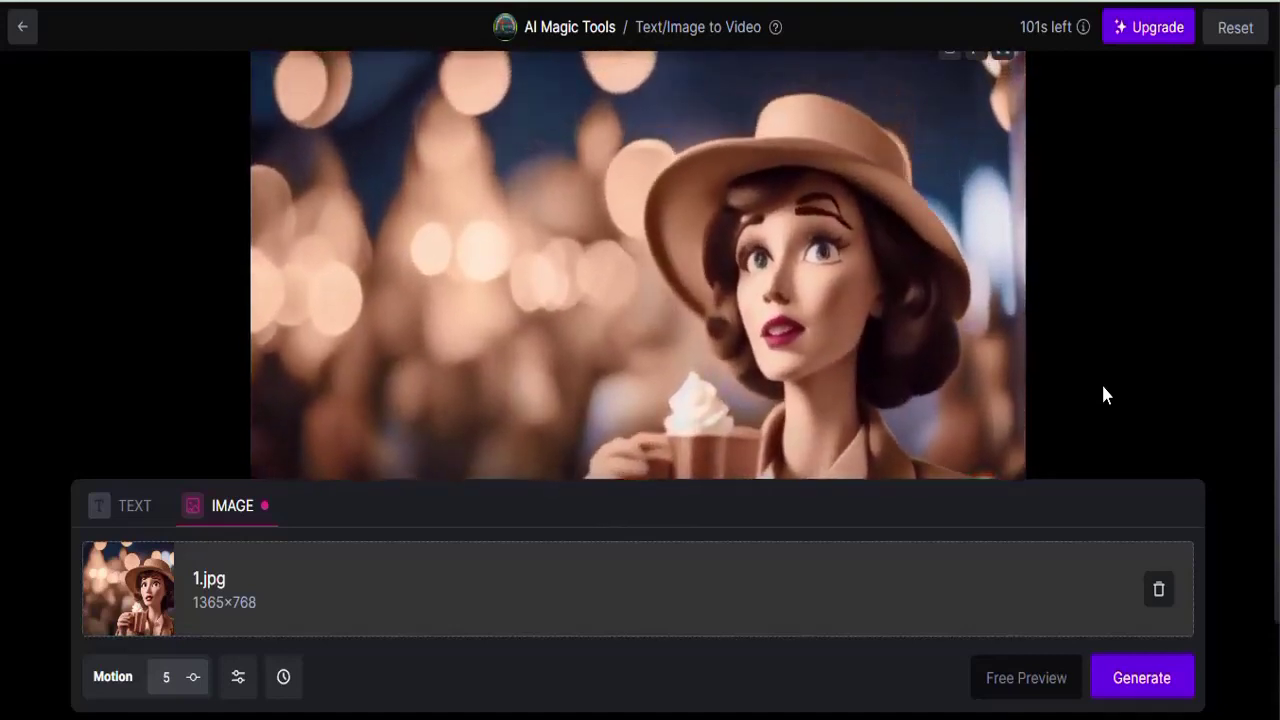
scroll(945, 345, "up", 1)
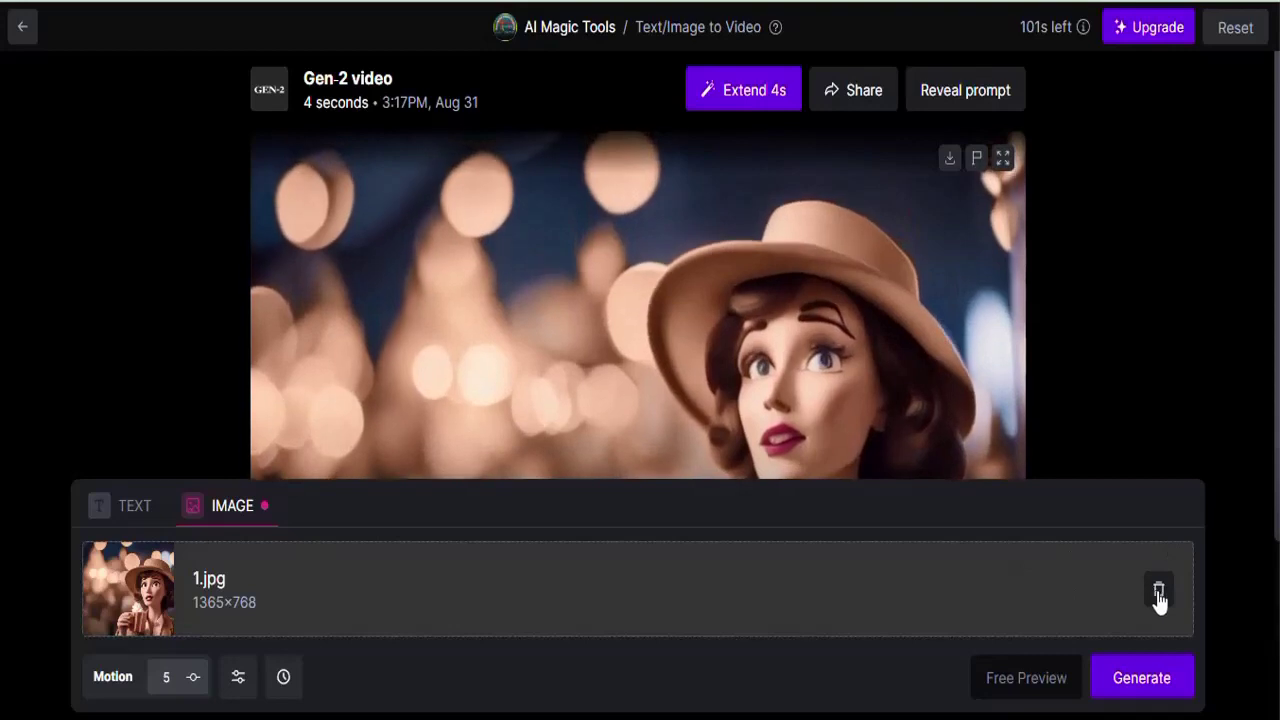
Step: Replace the starting image 1.jpg with an upload of 2.jpg
left_click(1159, 594)
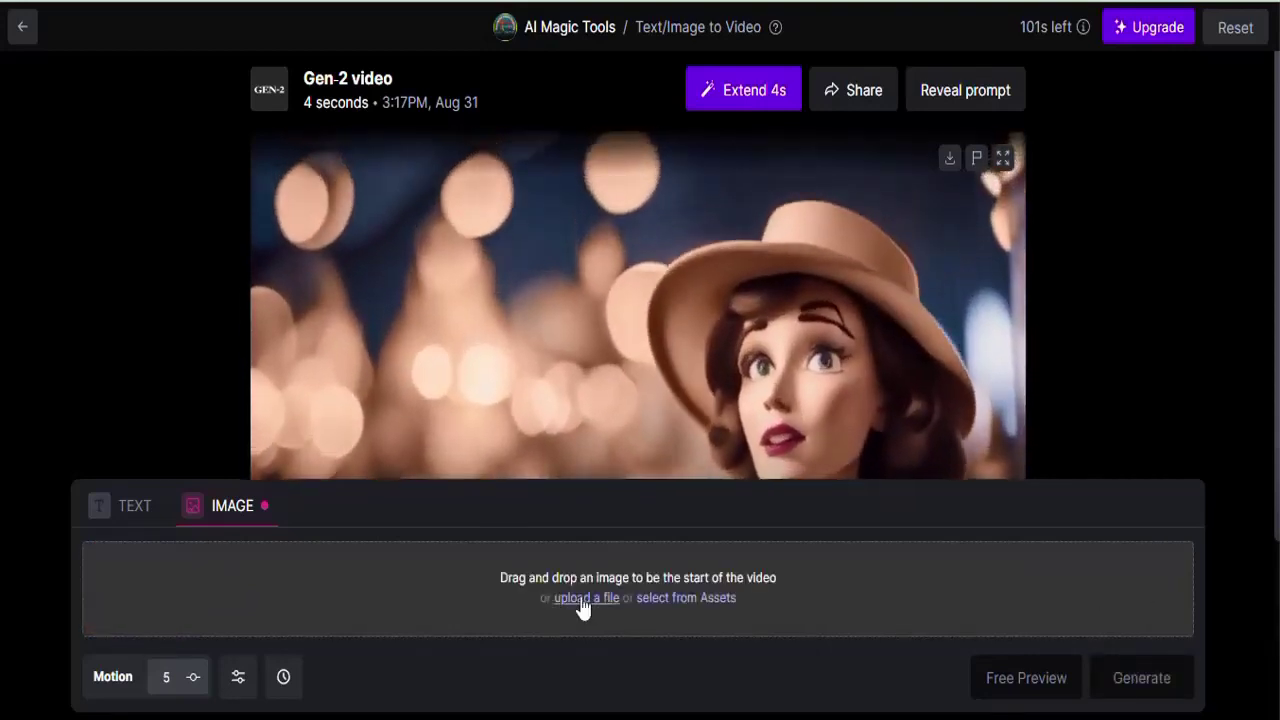
left_click(583, 598)
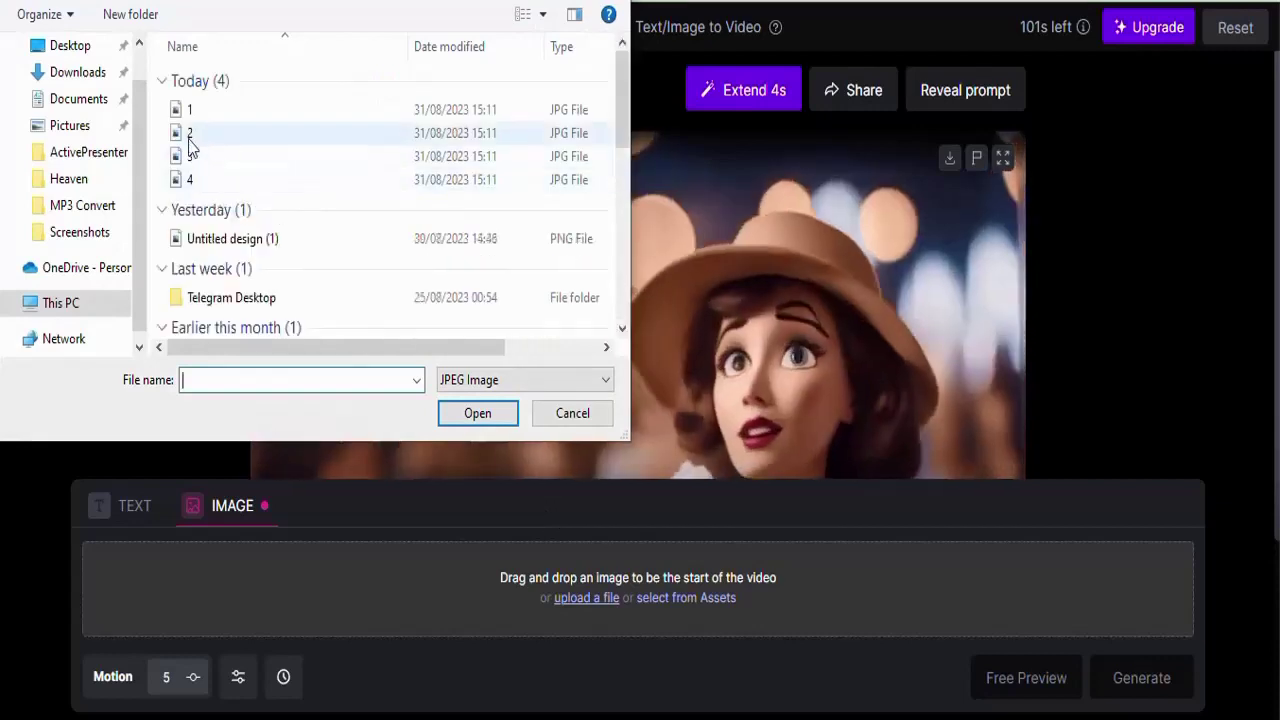
left_click(192, 139)
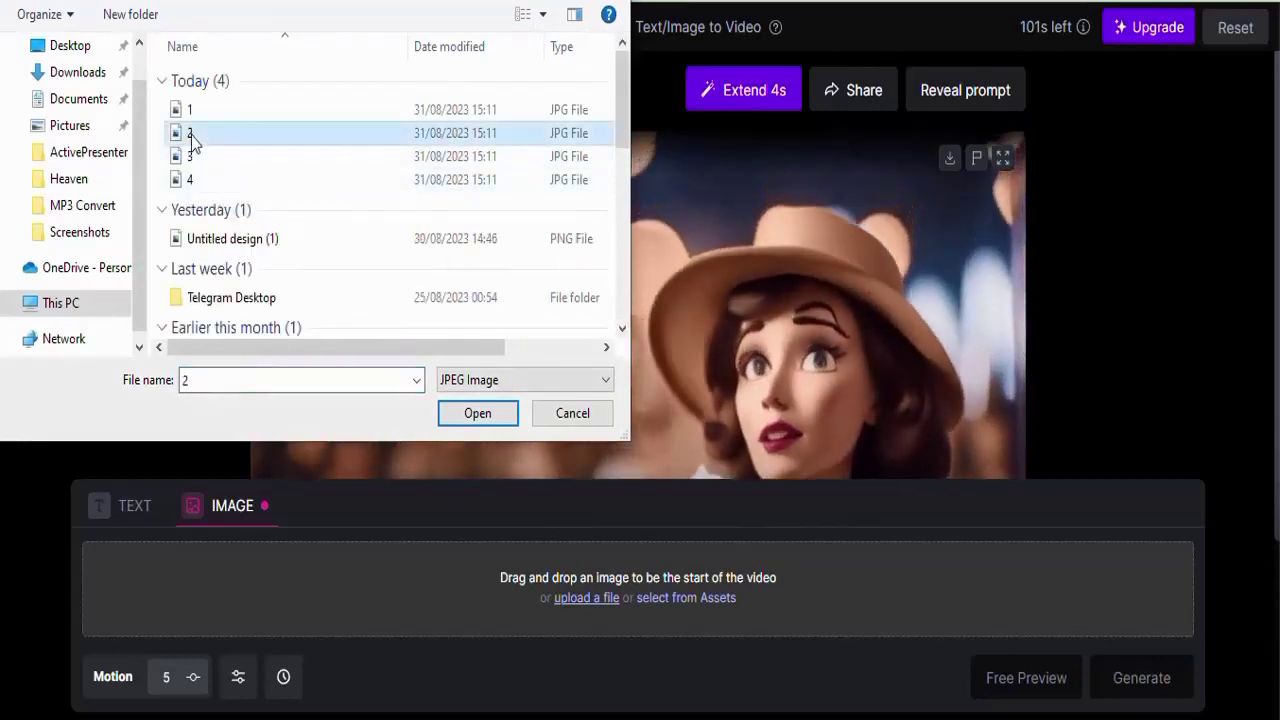
left_click(477, 413)
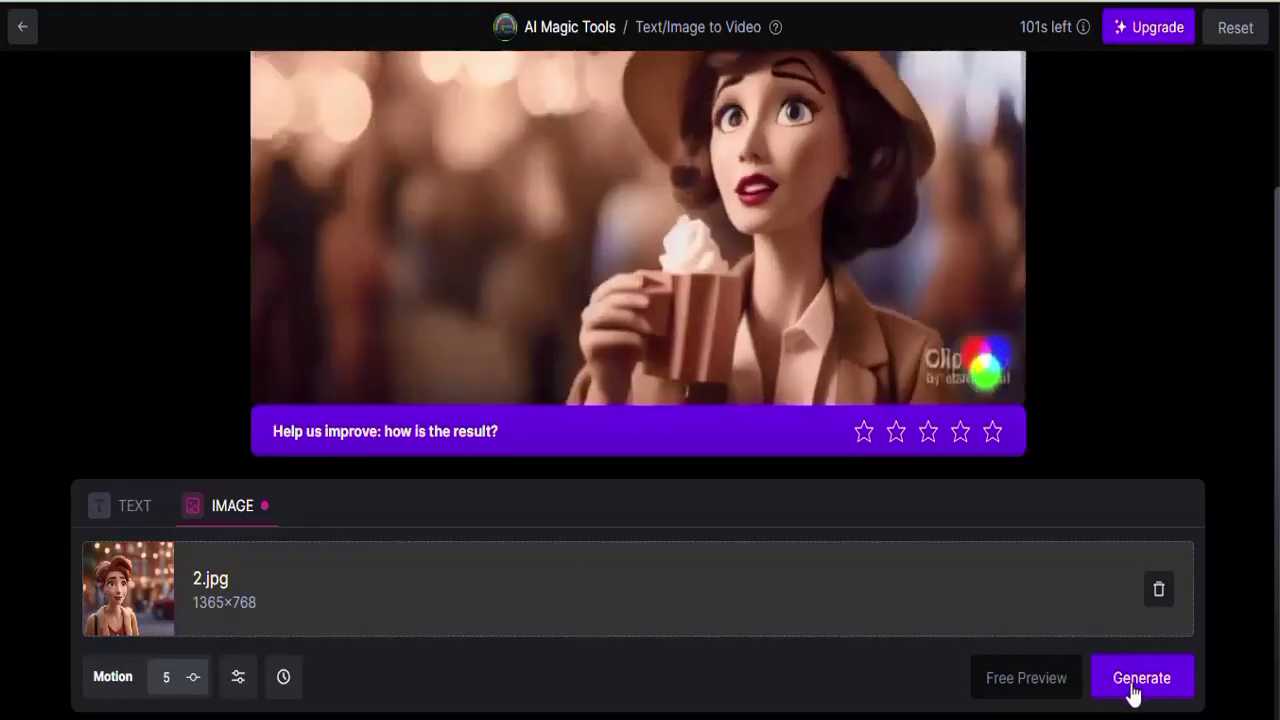
Step: Generate a Gen-2 video from 2.jpg and download the resulting MP4
left_click(1141, 681)
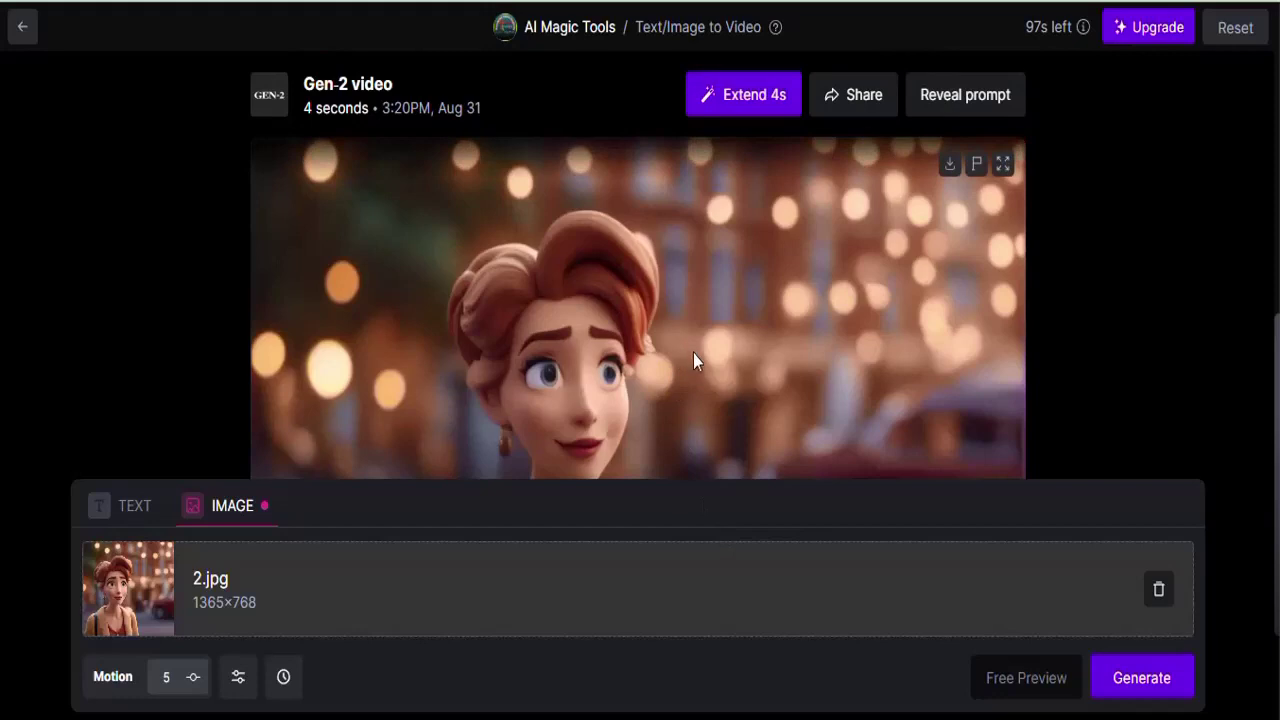
scroll(693, 353, "down", 1)
left_click(950, 78)
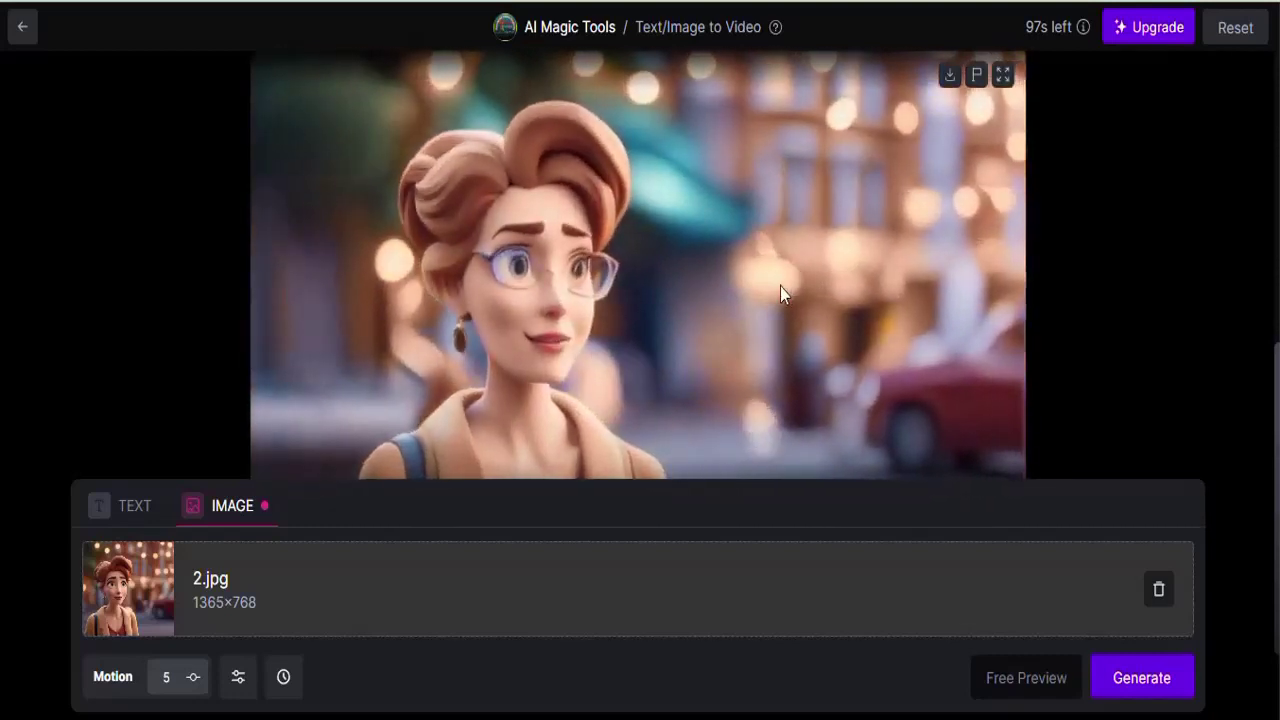
scroll(776, 291, "up", 1)
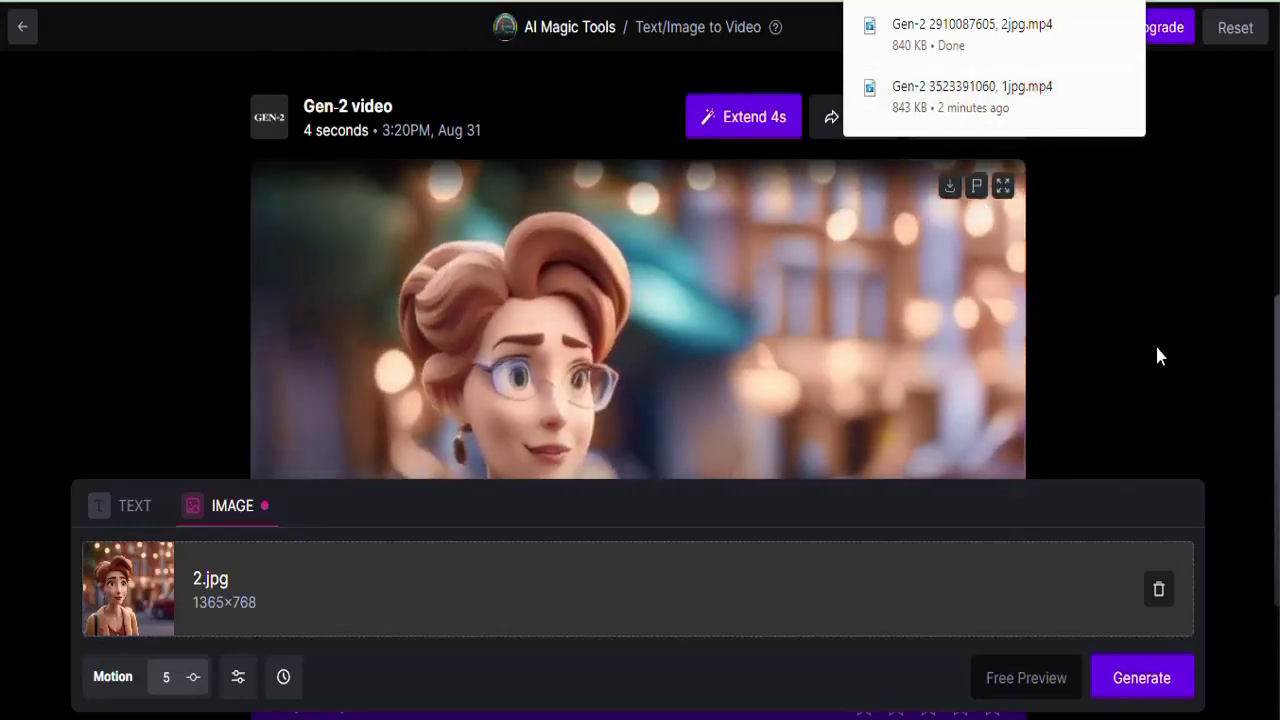
mouse_move(1034, 123)
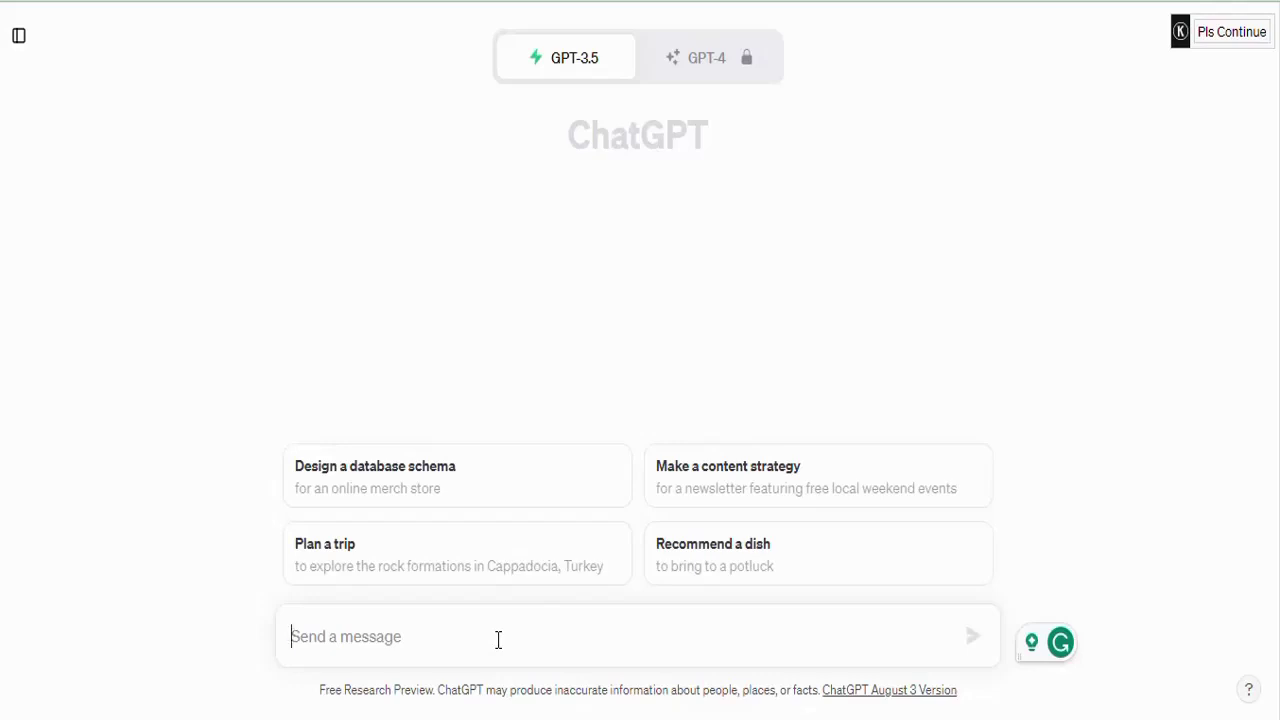
Step: Switch to ChatGPT and submit the prompt "generate a short story about a beautiful lady in Landon for the first time in her life"
type("generate a short story about a beautiful lady in Landon for the first time in her life")
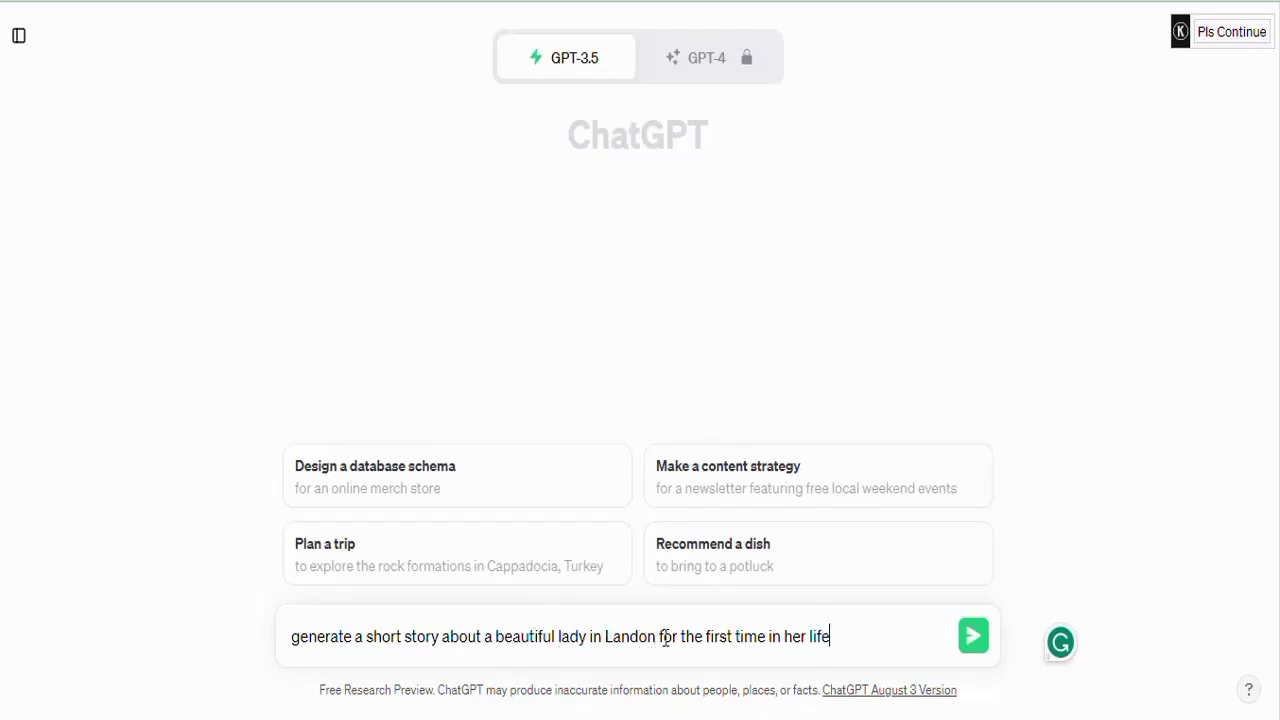
left_click(973, 642)
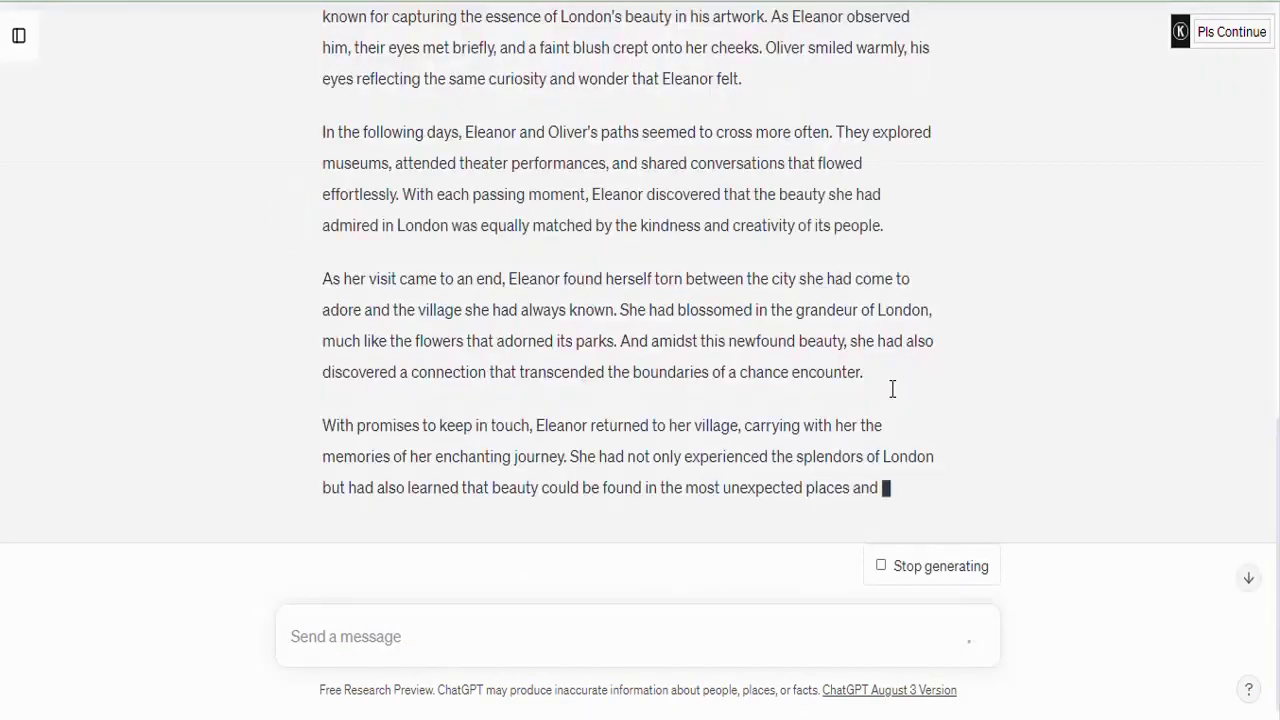
scroll(523, 634, "up", 20)
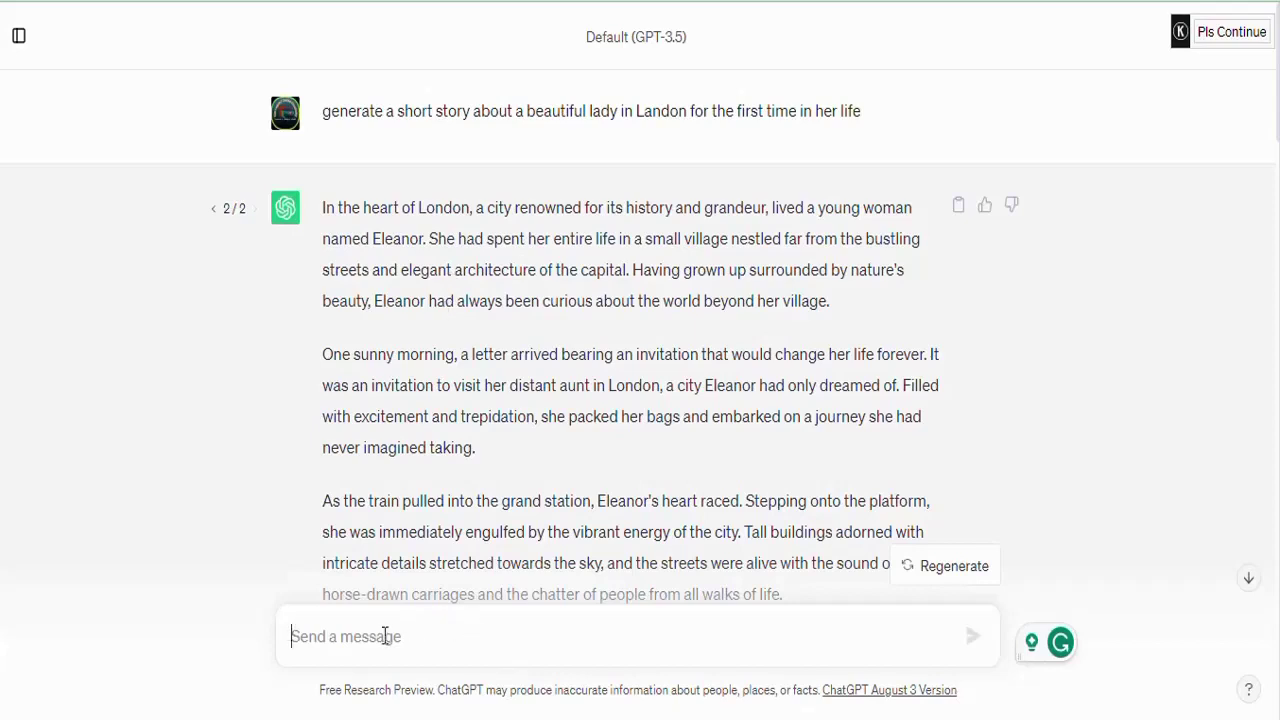
Step: Ask ChatGPT to "break it into 5 scene" and read through the resulting scene descriptions
type("break it into 5 scene")
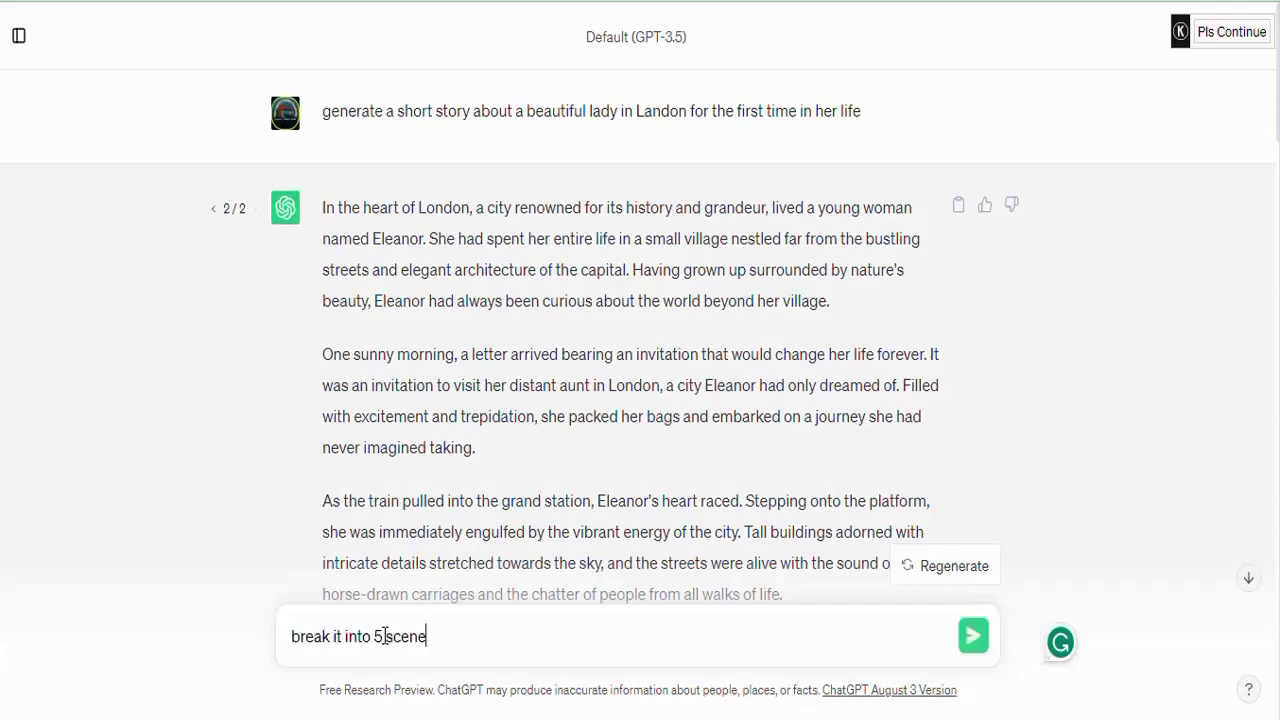
key("Return")
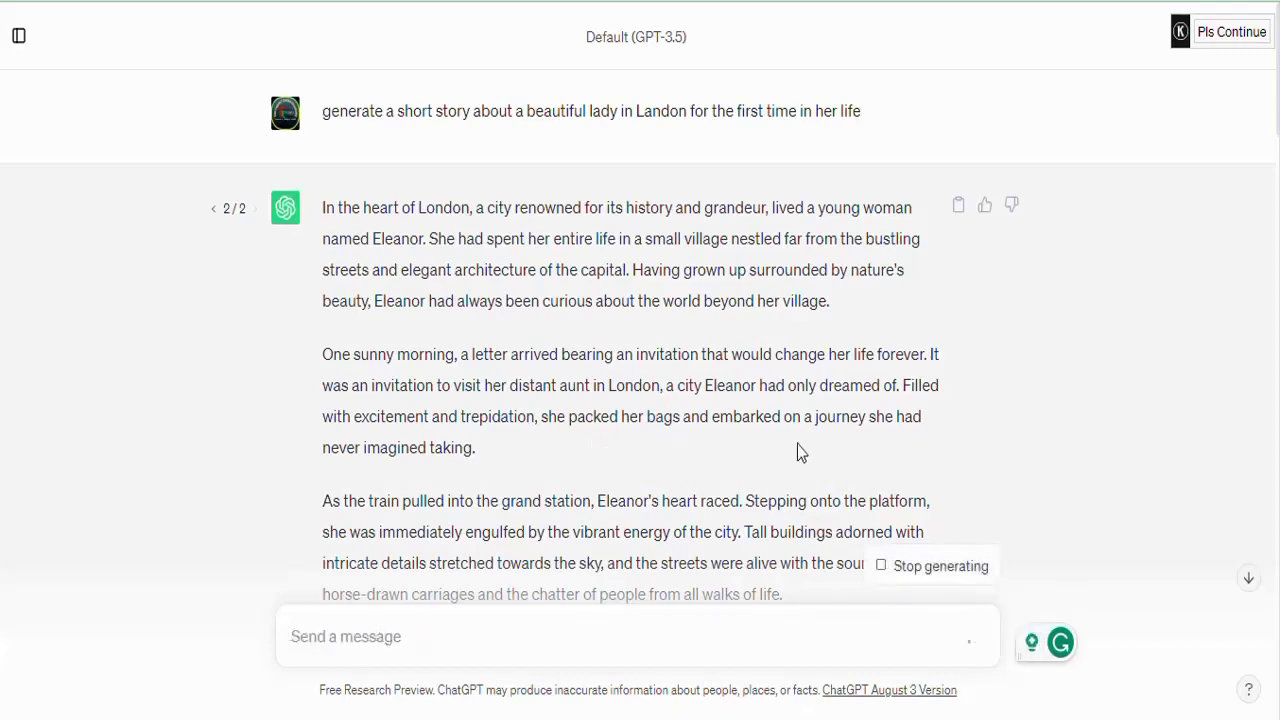
left_click(1248, 580)
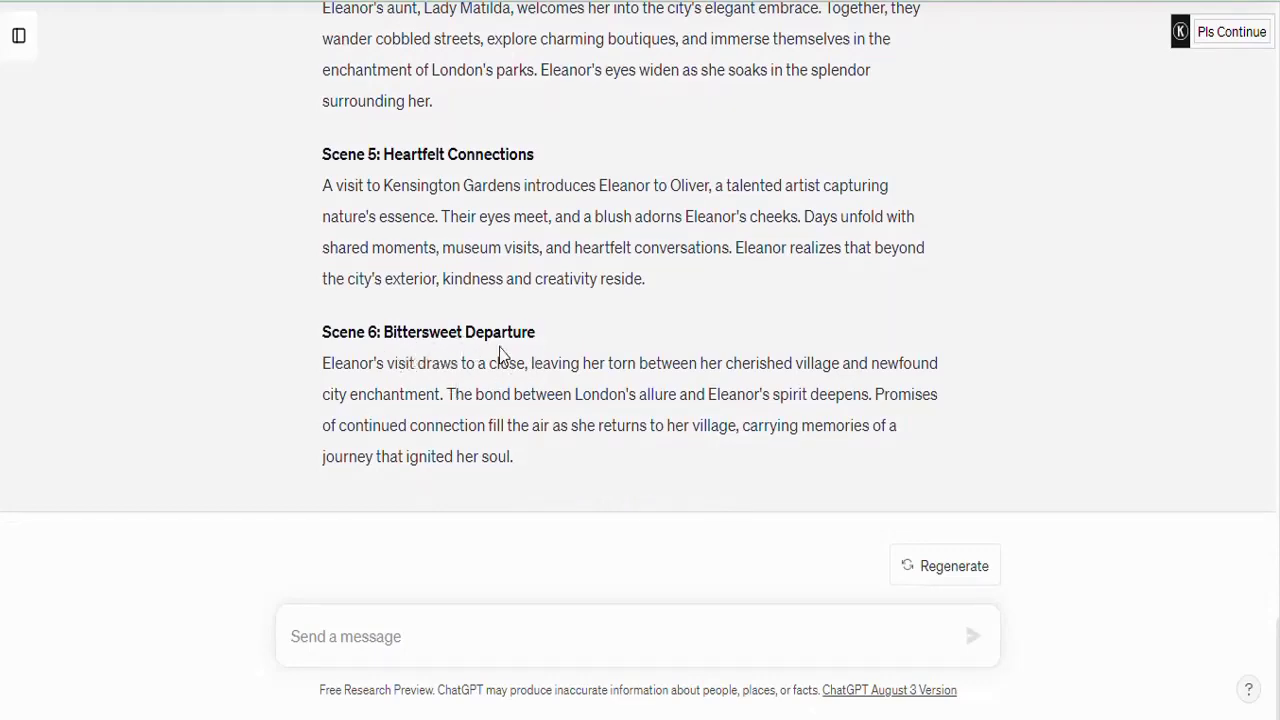
scroll(518, 388, "up", 10)
scroll(522, 390, "down", 2)
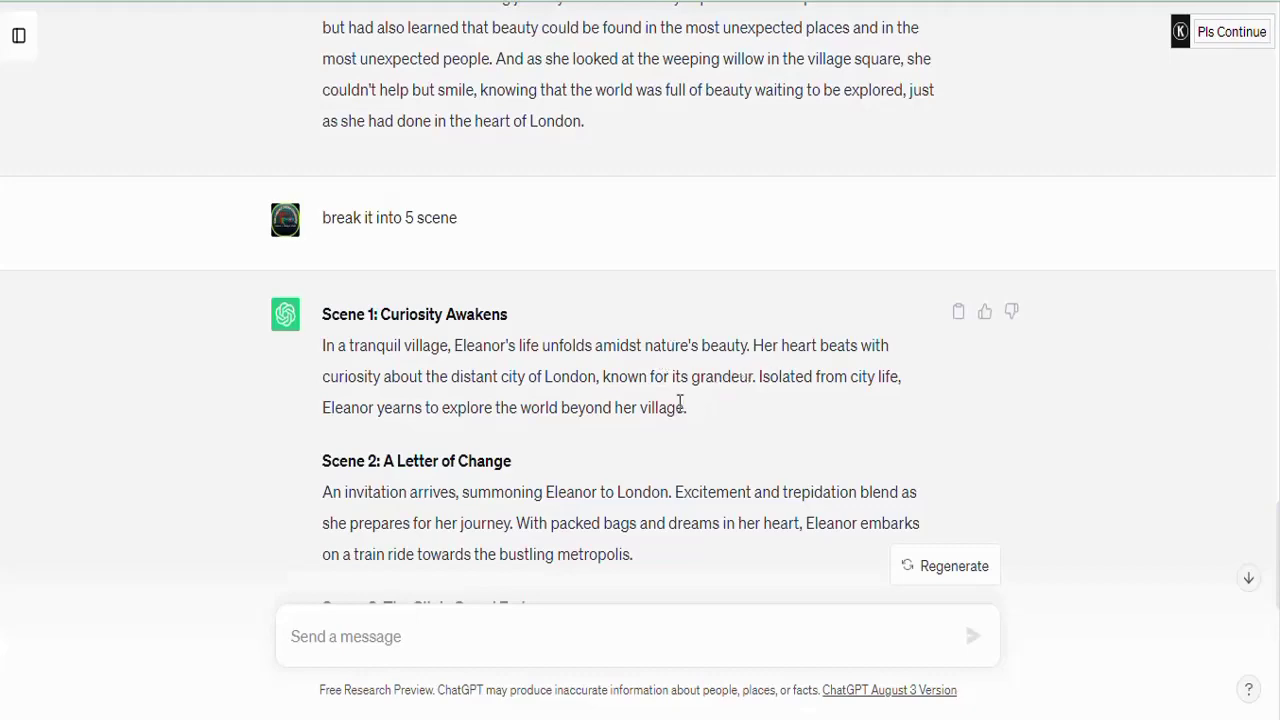
scroll(680, 408, "down", 2)
scroll(543, 237, "down", 2)
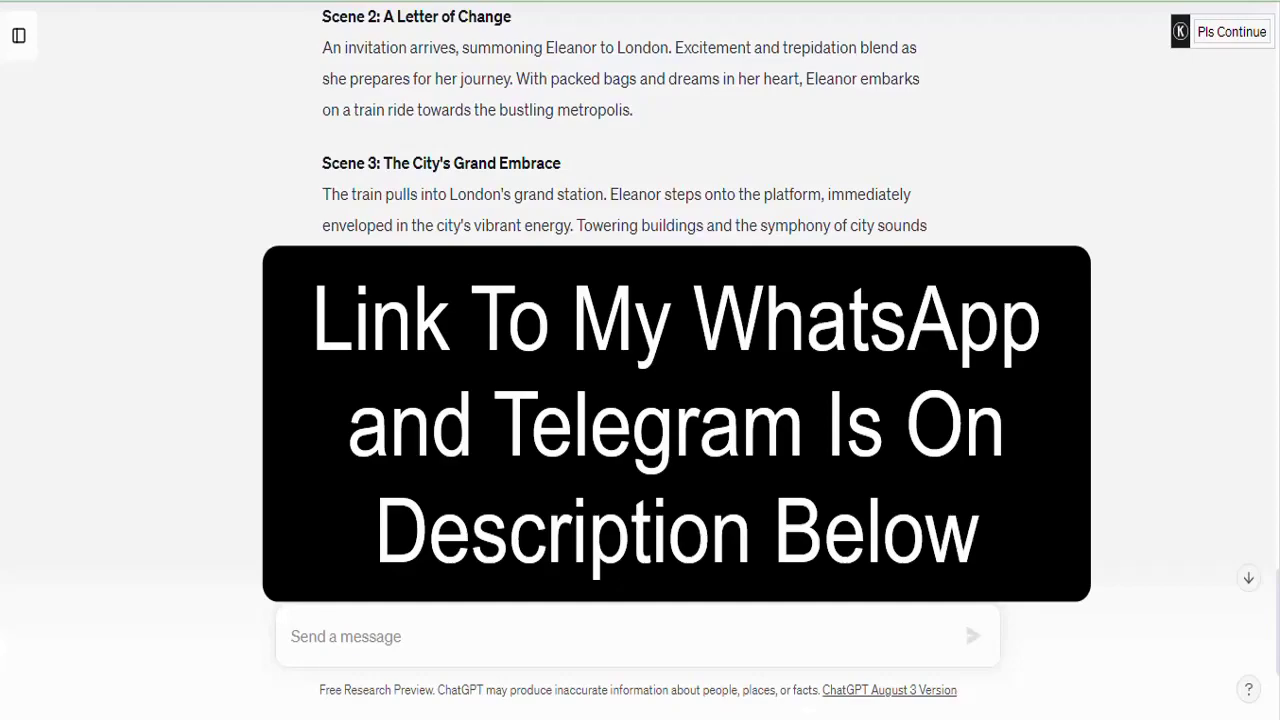
scroll(554, 328, "up", 3)
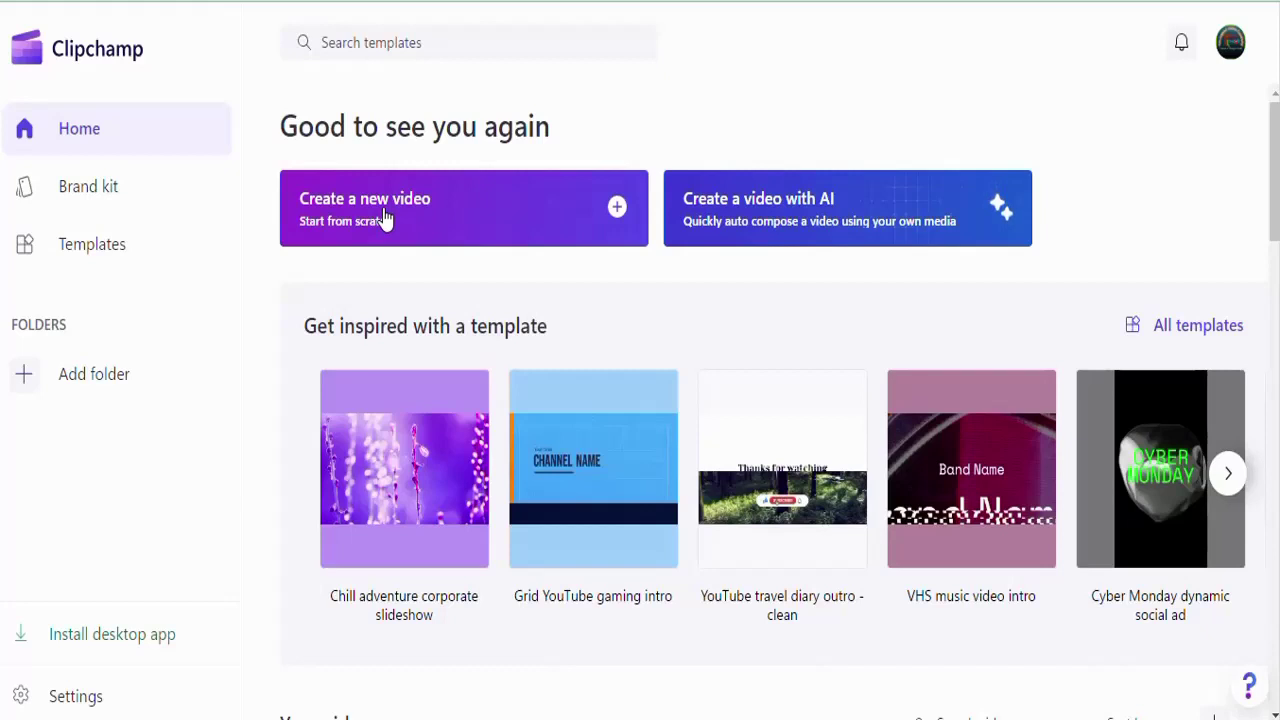
Step: Switch to Clipchamp, create a new video from scratch and open the text-to-speech tool
left_click(615, 215)
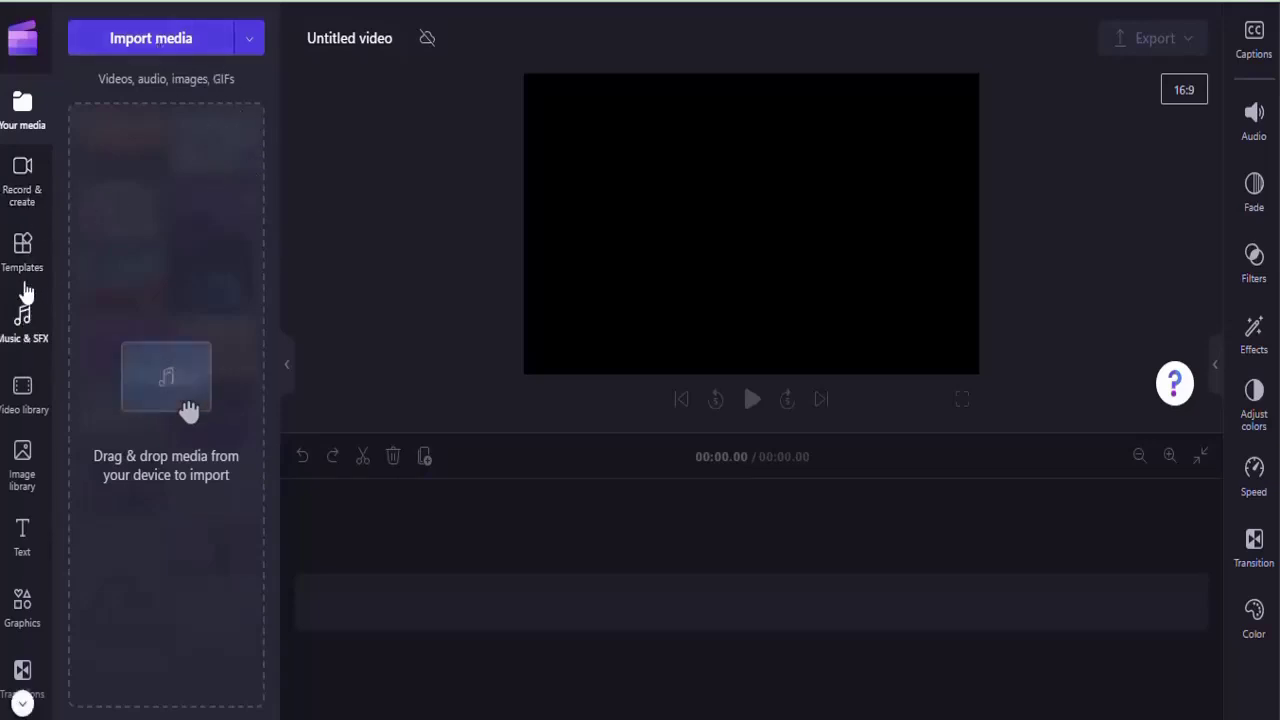
left_click(24, 195)
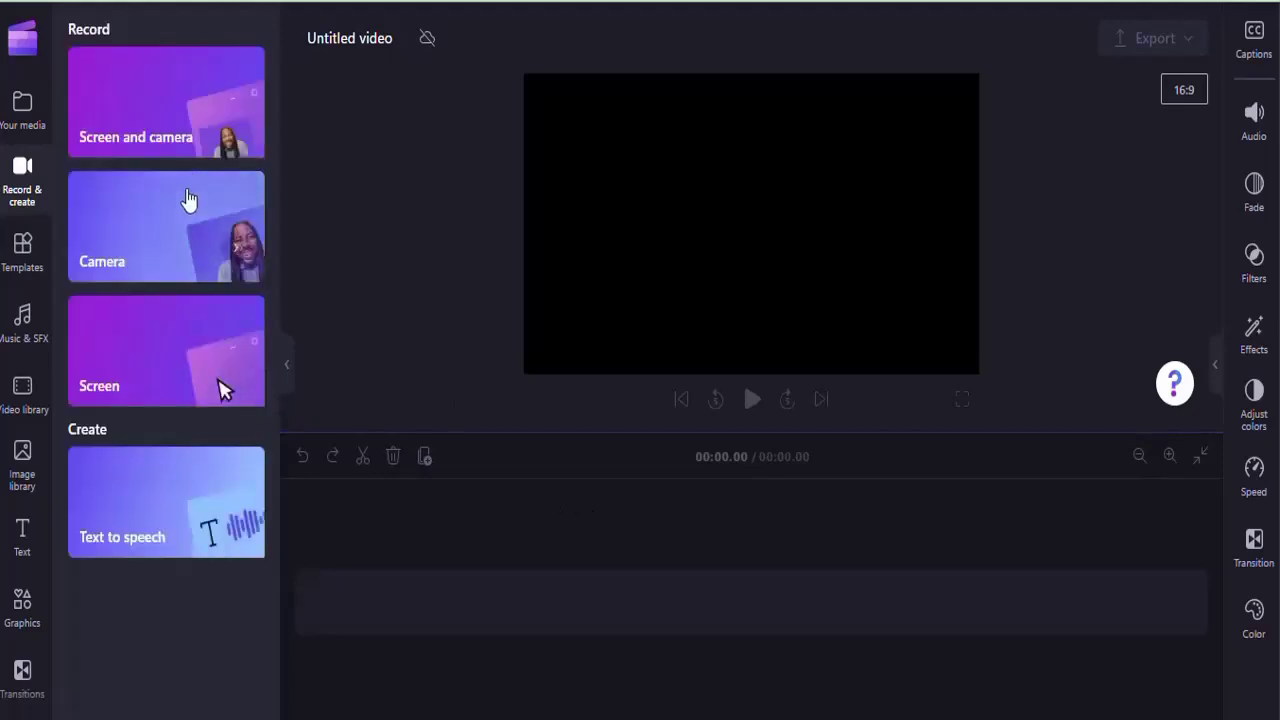
left_click(140, 514)
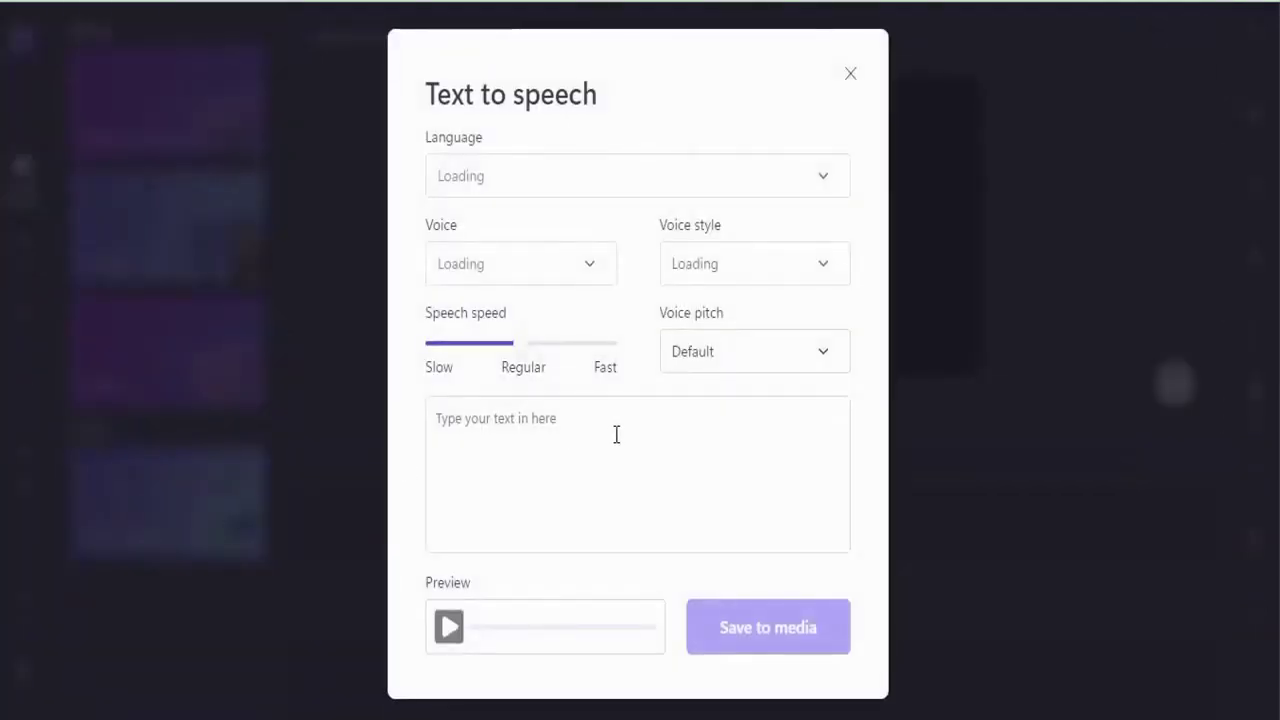
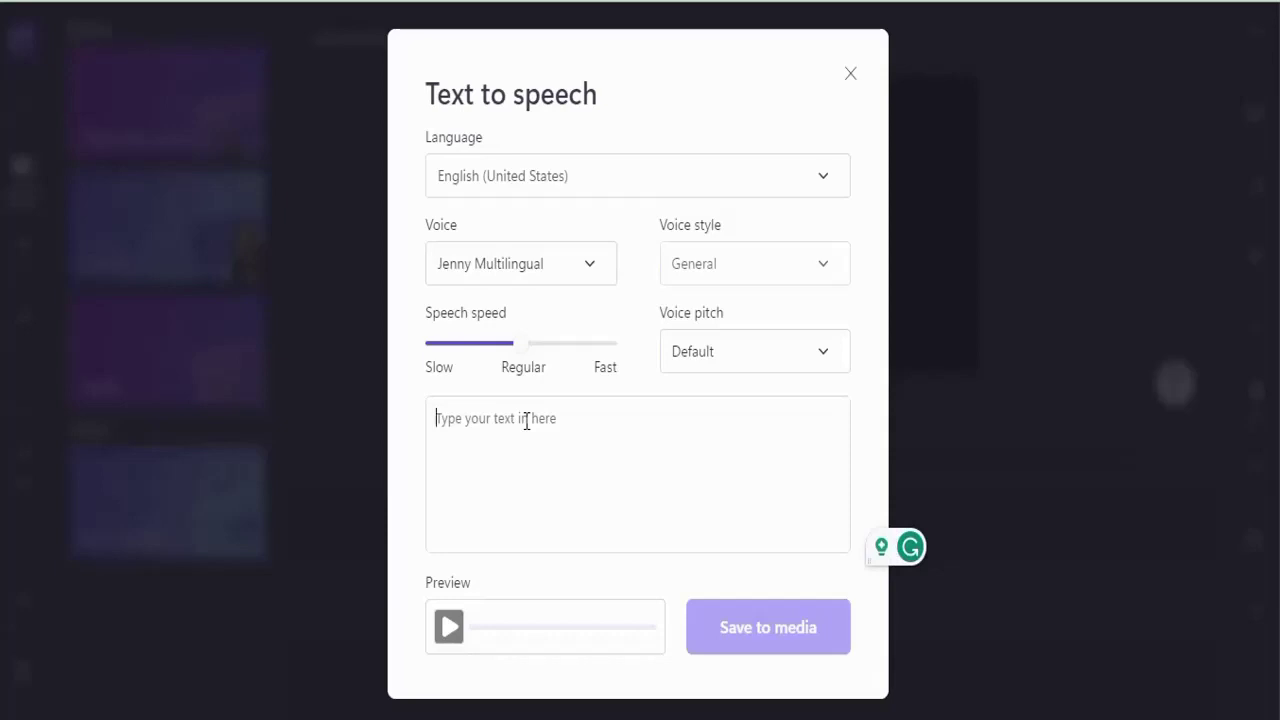
Step: Enter the sample text "hello and how are you today" for text to speech and preview the Jenny Multilingual voice
type("hekllo and how are you today")
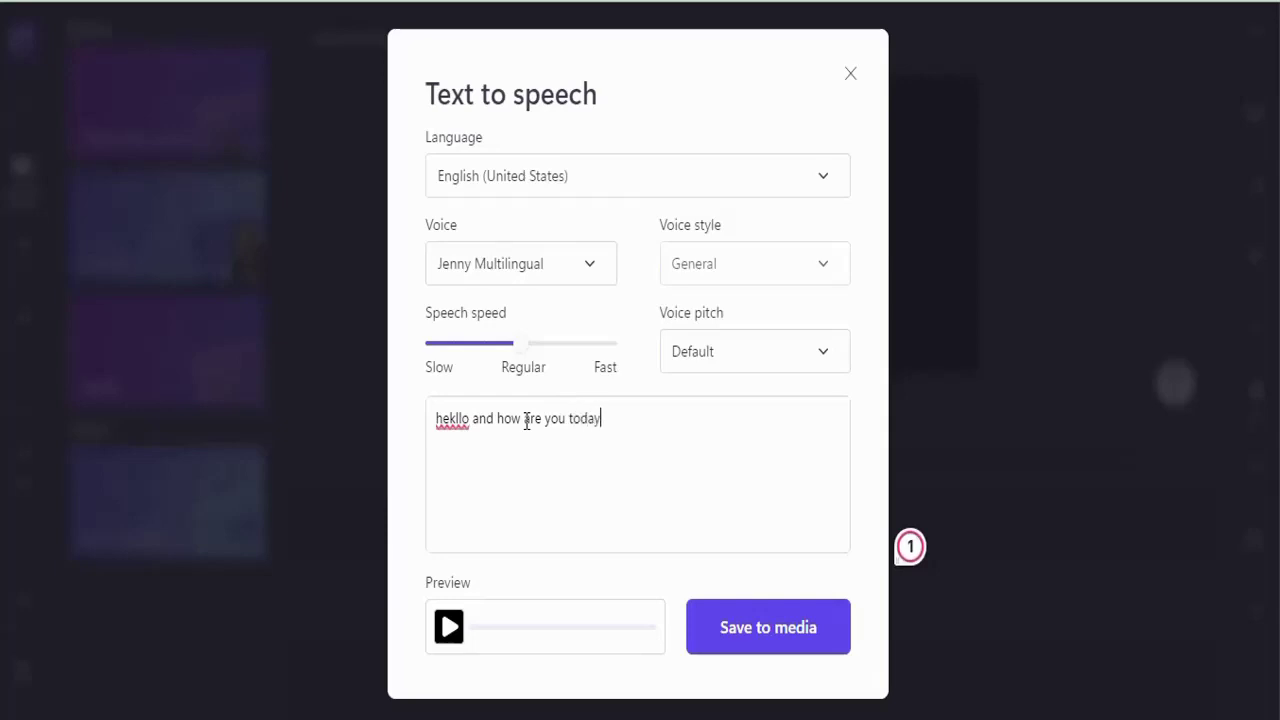
mouse_move(467, 424)
left_click(493, 485)
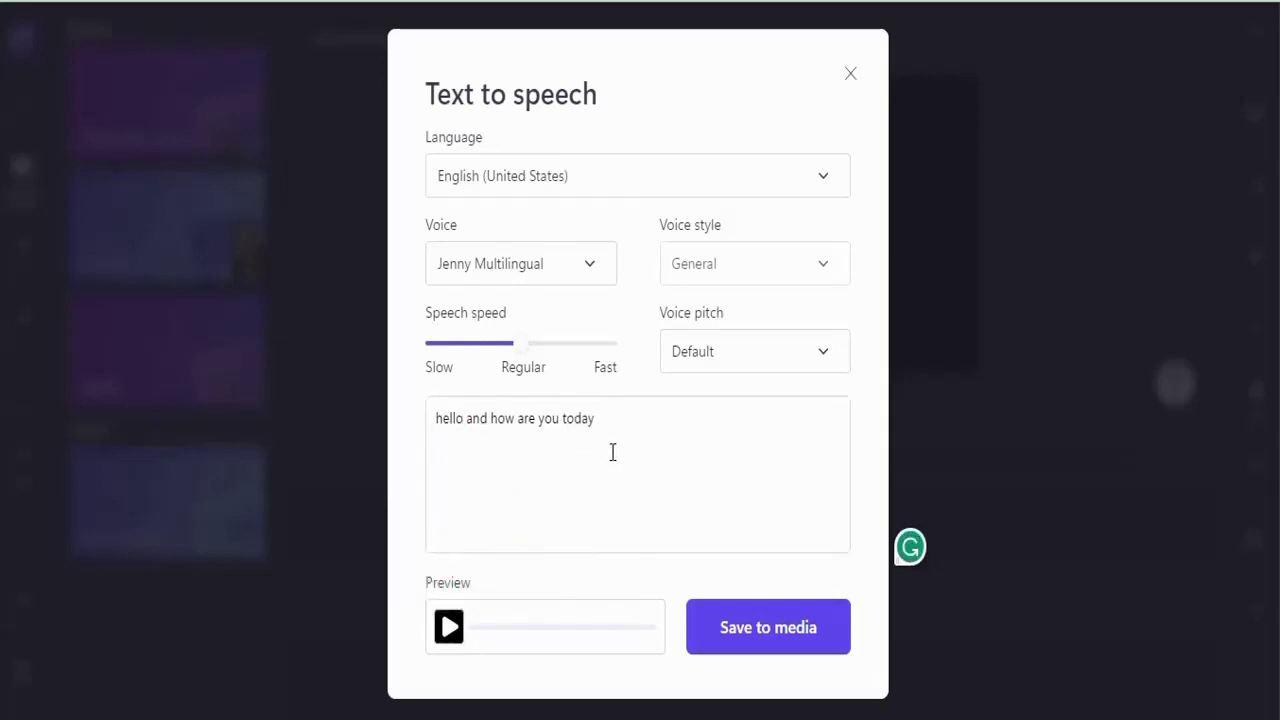
left_click(448, 628)
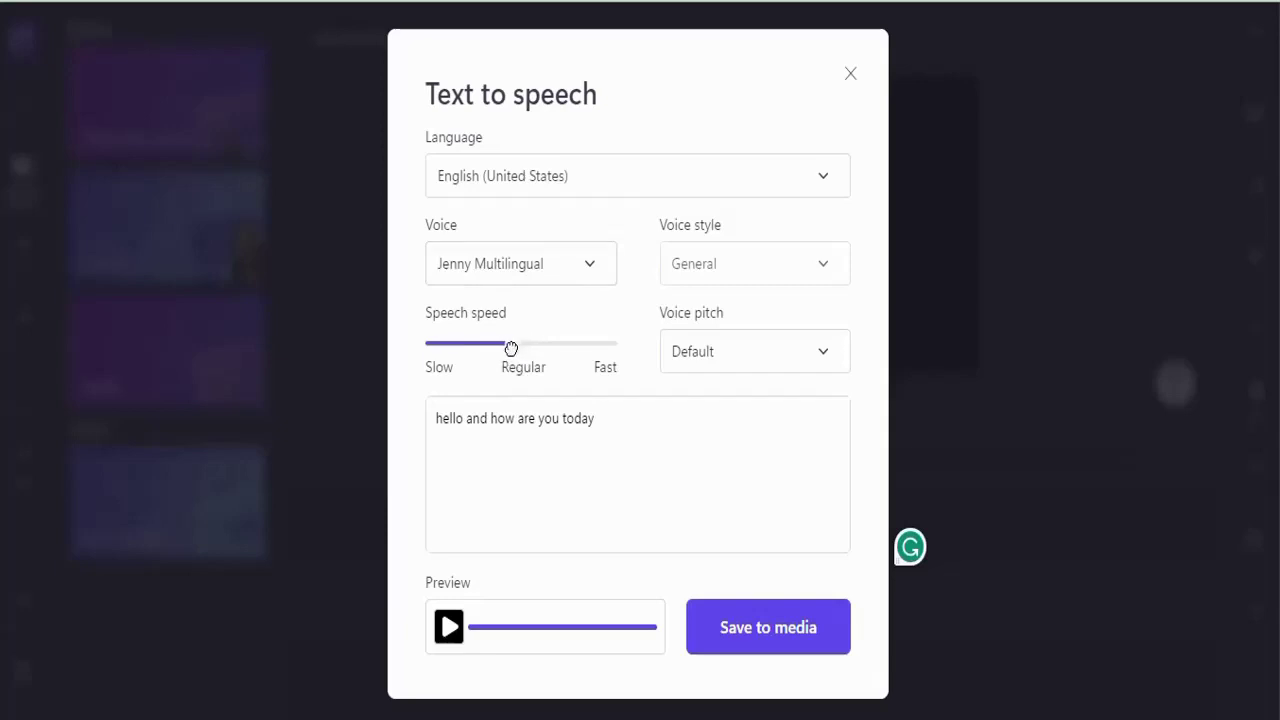
Step: Lower the speech speed to slightly below Regular, set the voice pitch to Medium and preview the voice again
left_click_drag(511, 348, 503, 352)
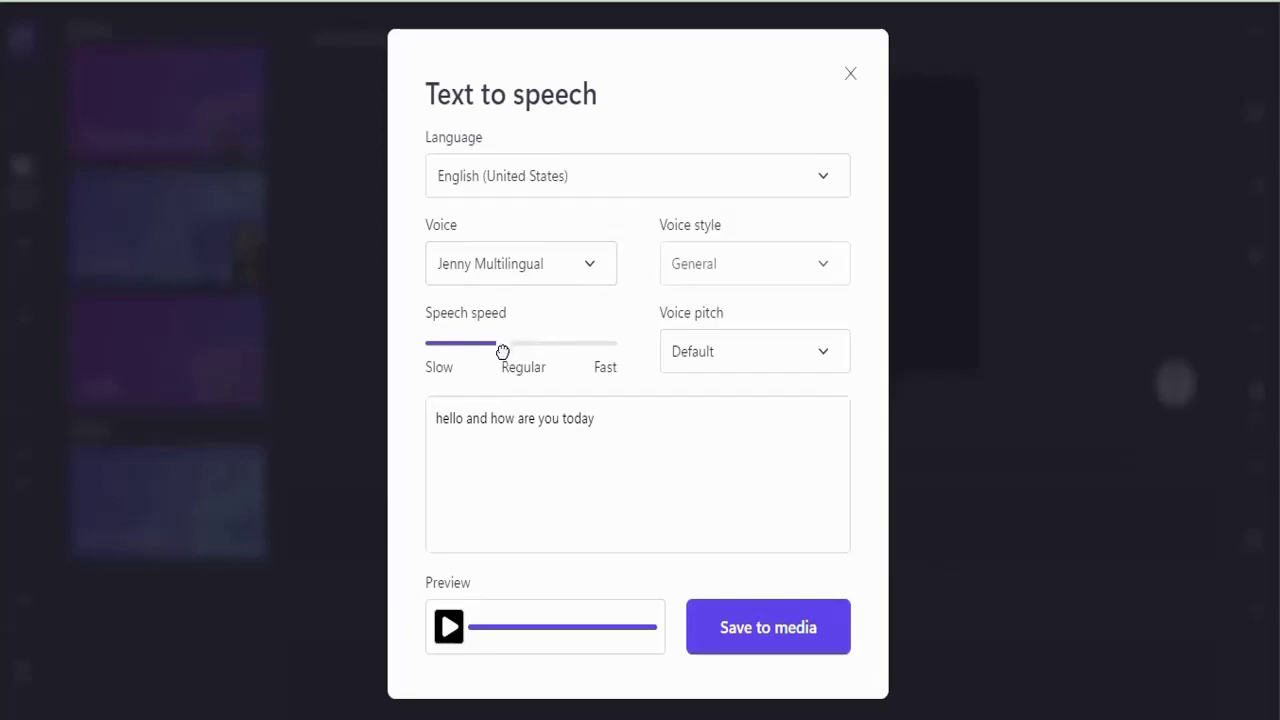
left_click(826, 355)
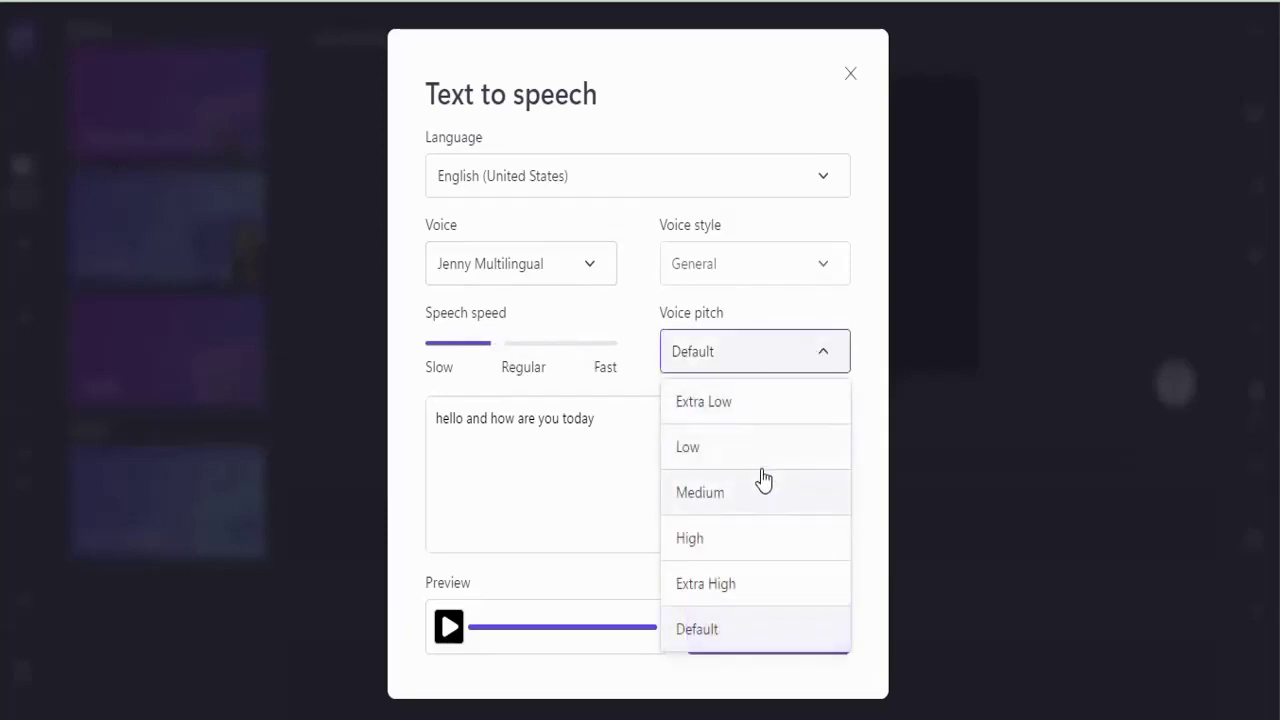
left_click(760, 508)
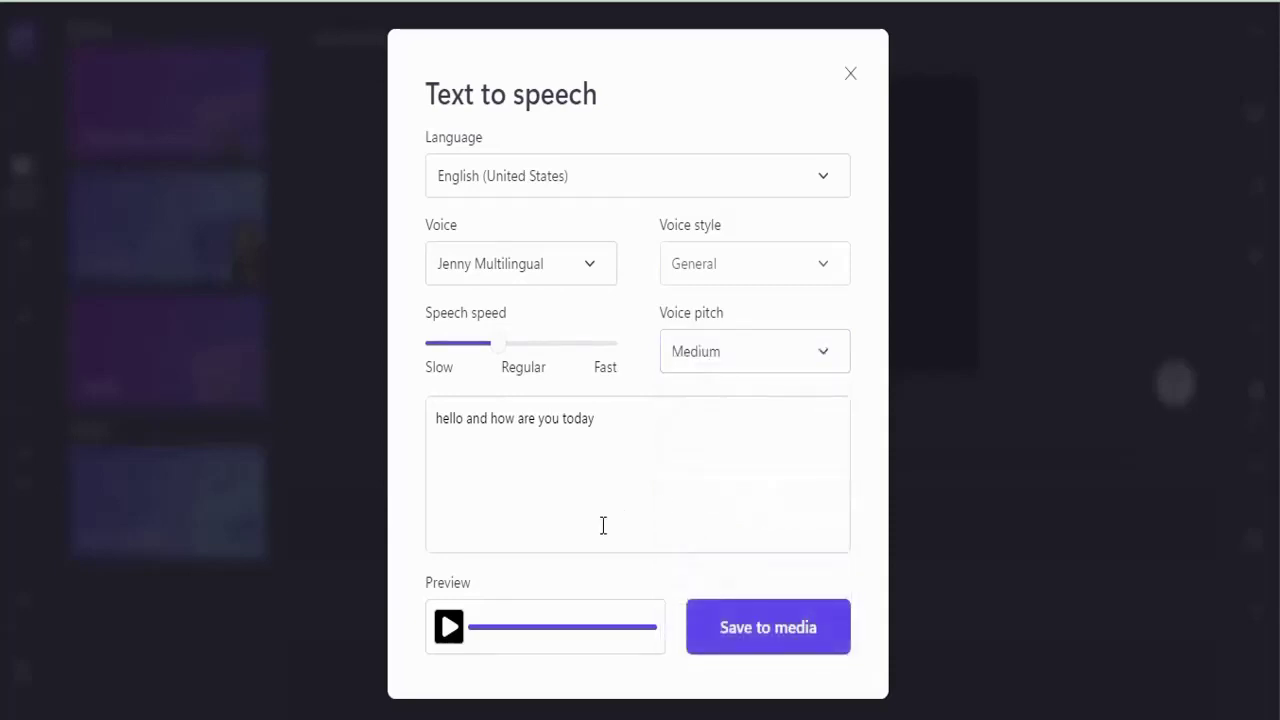
left_click(449, 628)
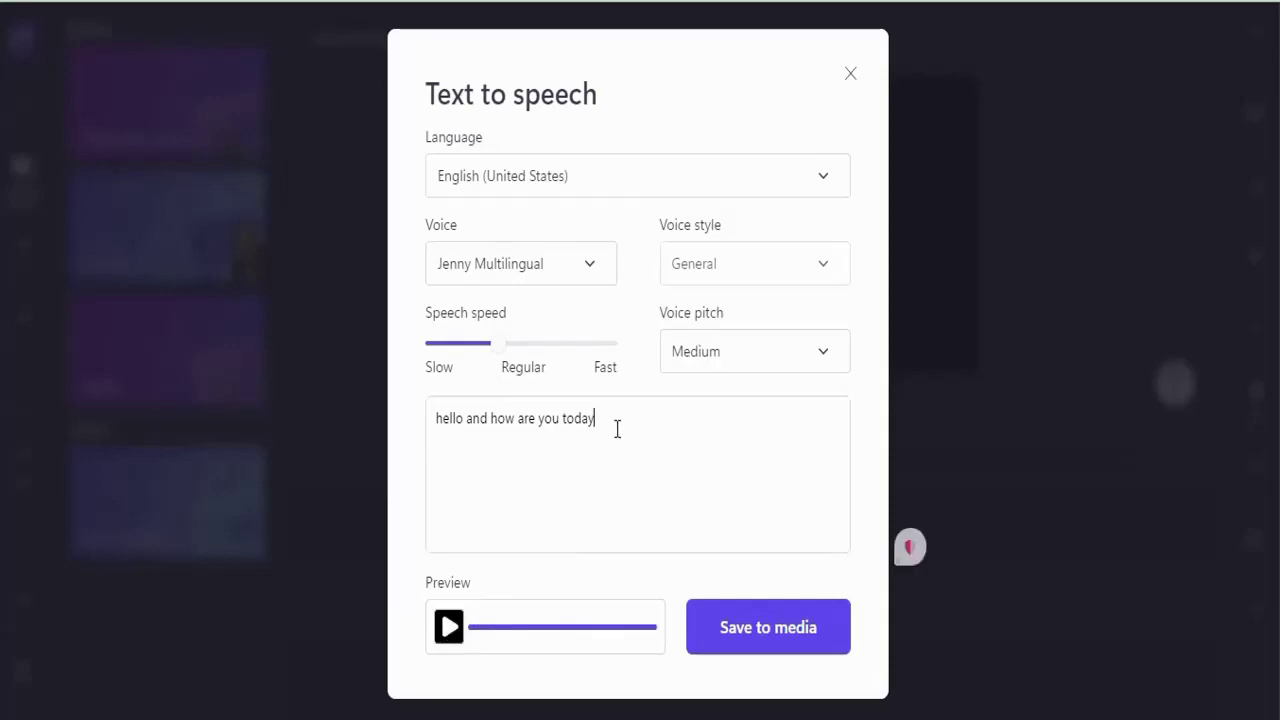
Step: Replace the sample text with the Scene 1 paragraph copied from ChatGPT and save the voiceover to media
key("ctrl+a")
key("BackSpace")
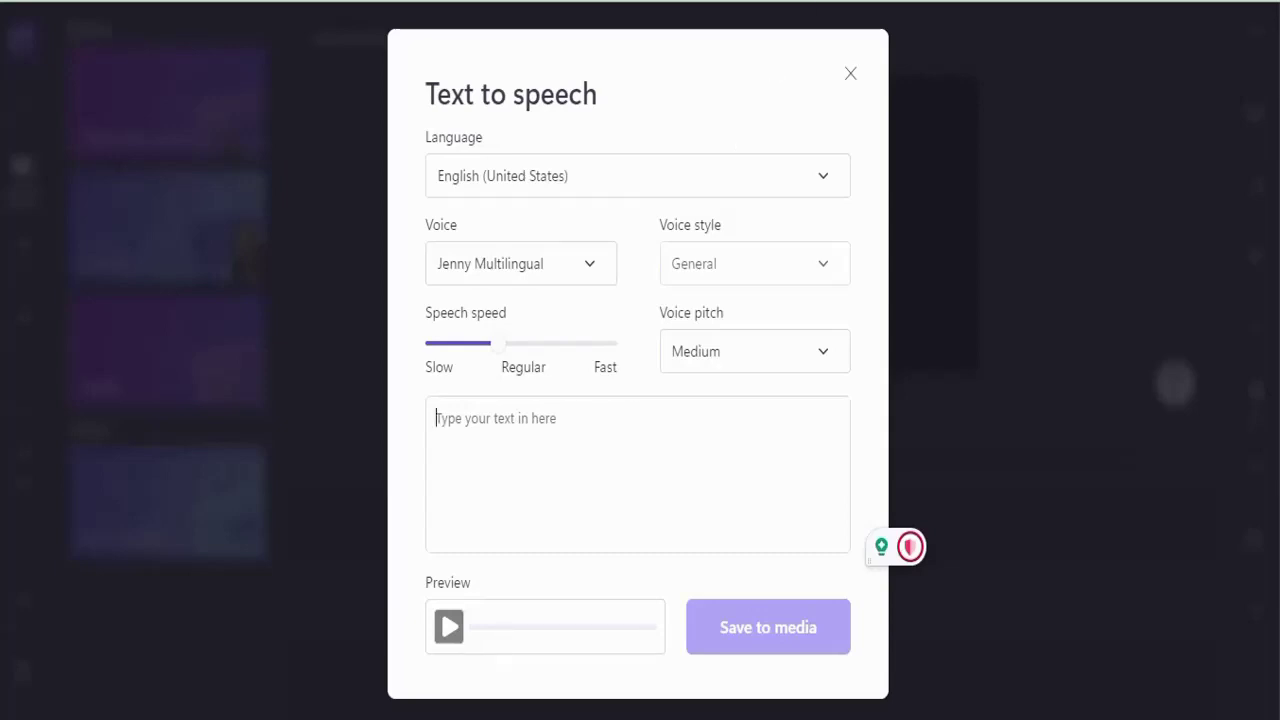
key("alt+Tab")
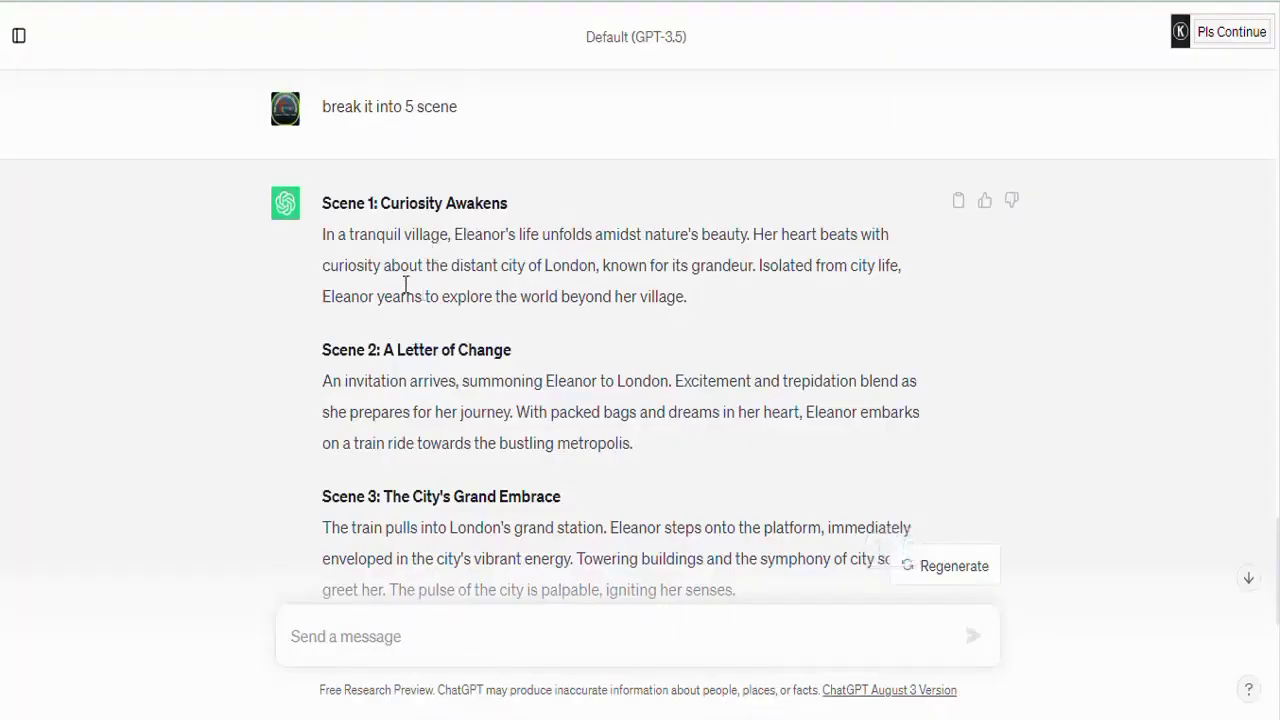
left_click_drag(324, 243, 712, 292)
right_click(697, 270)
left_click(740, 282)
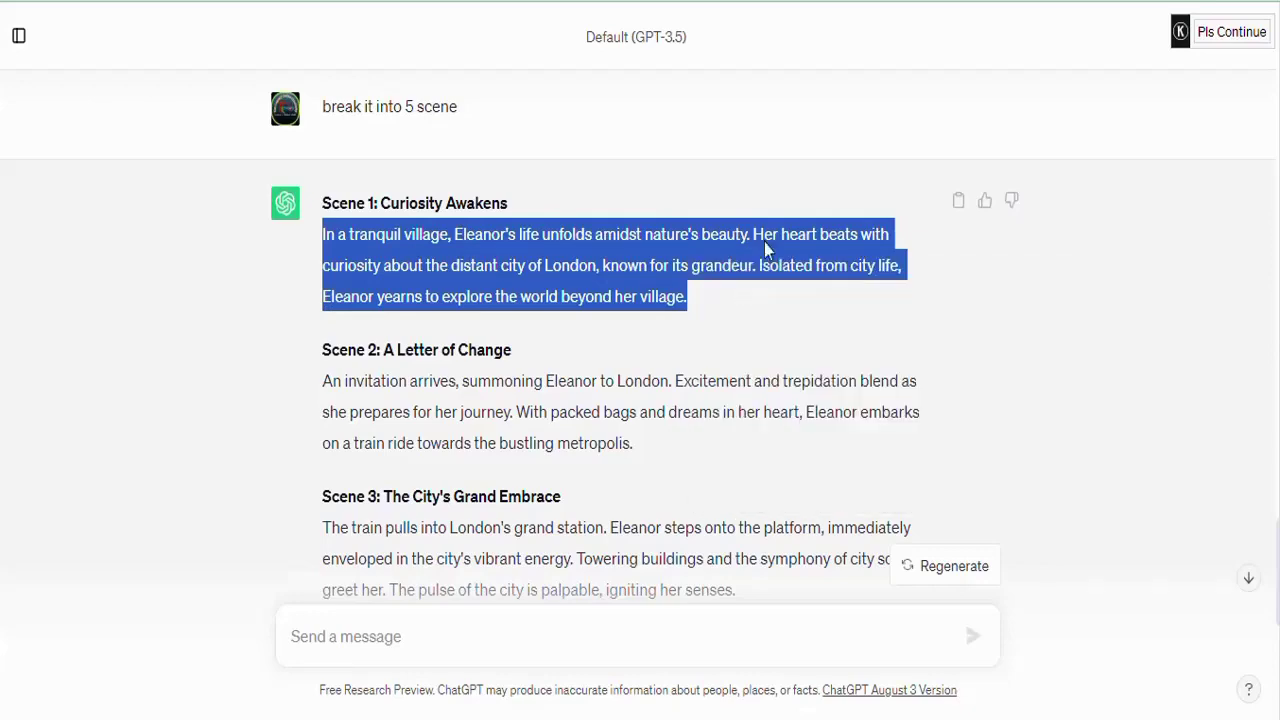
key("alt+Tab")
left_click(597, 434)
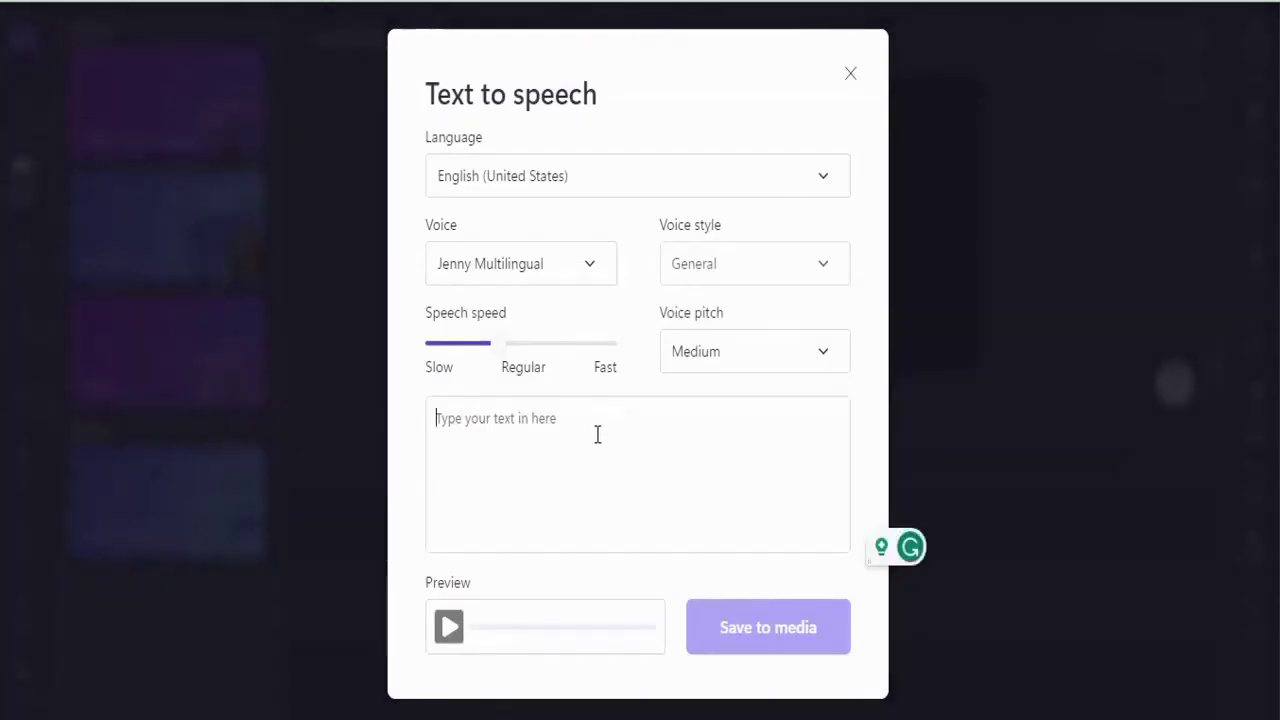
key("ctrl+v")
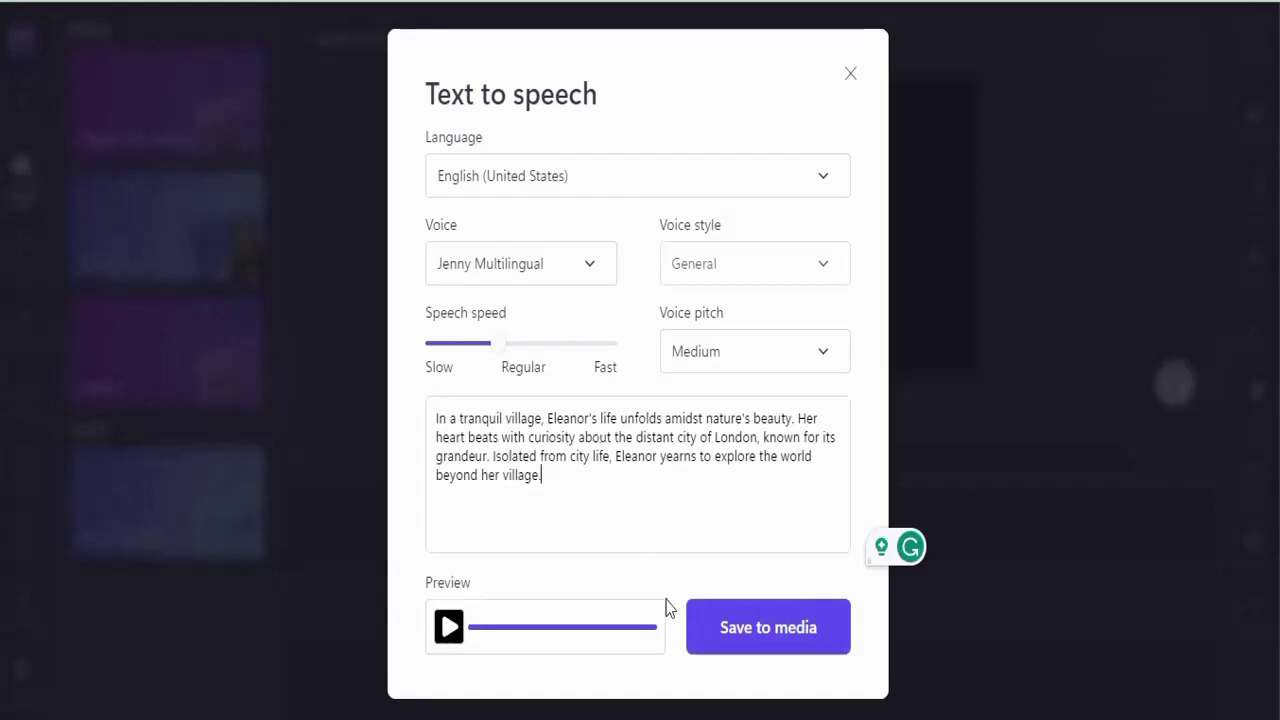
left_click(743, 634)
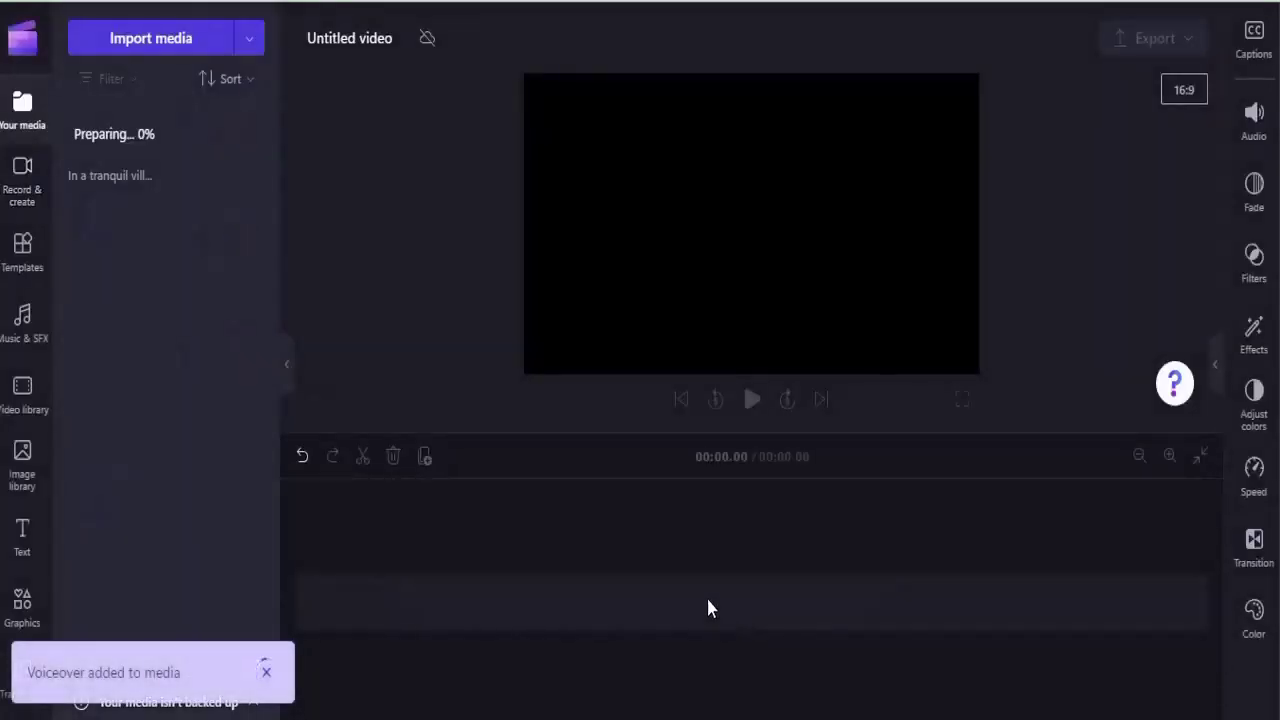
Step: Create separate voiceovers from ChatGPT's Scene 2 and Scene 3 paragraphs and save both to media
left_click(22, 195)
left_click(143, 509)
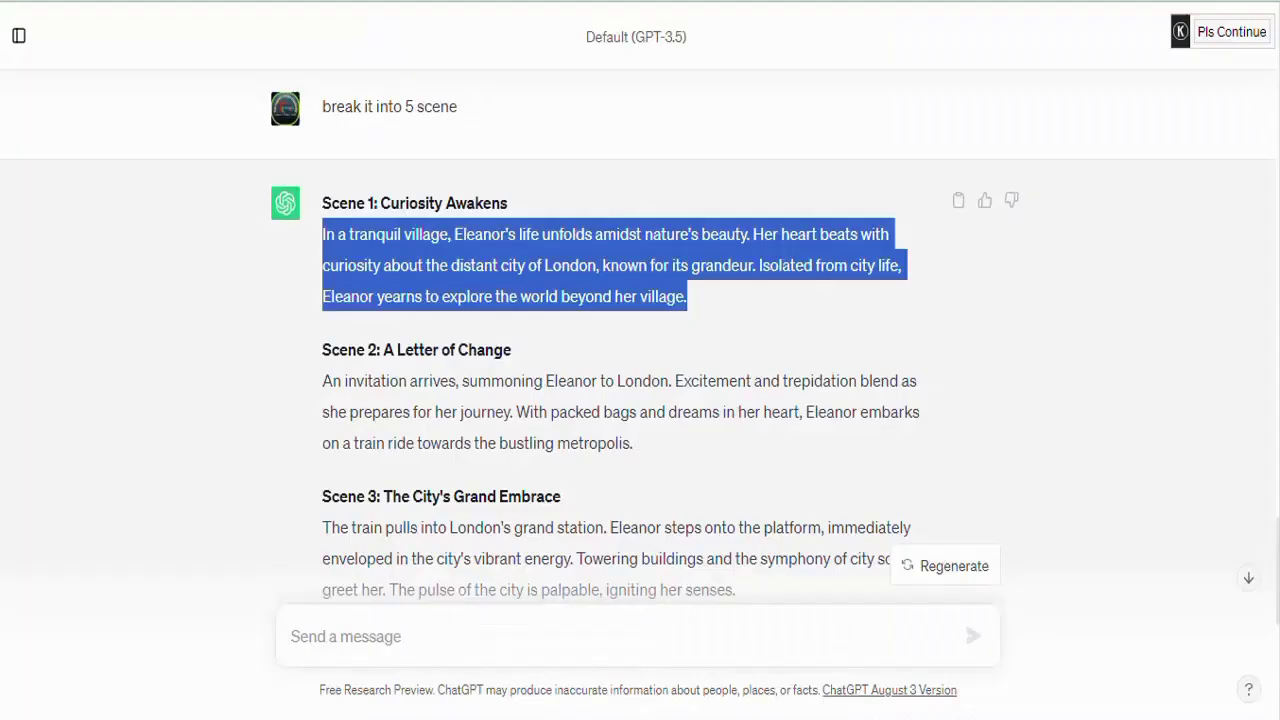
left_click_drag(323, 386, 652, 435)
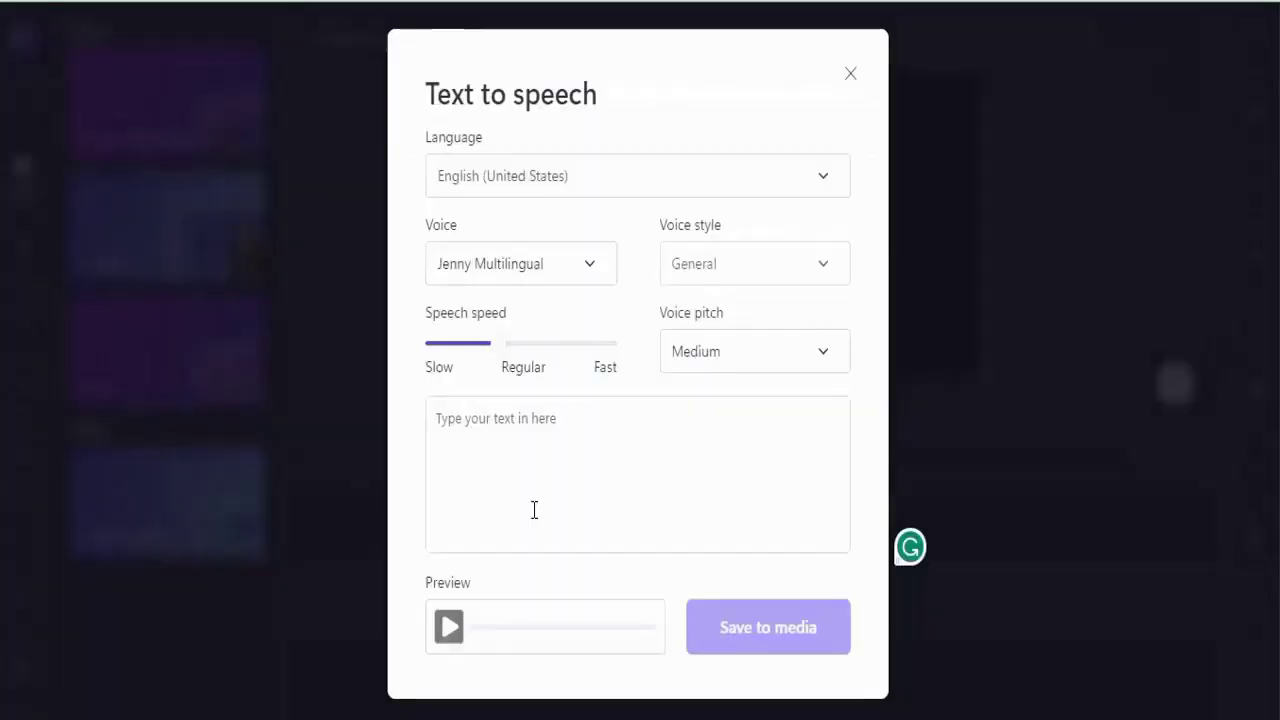
key("ctrl+v")
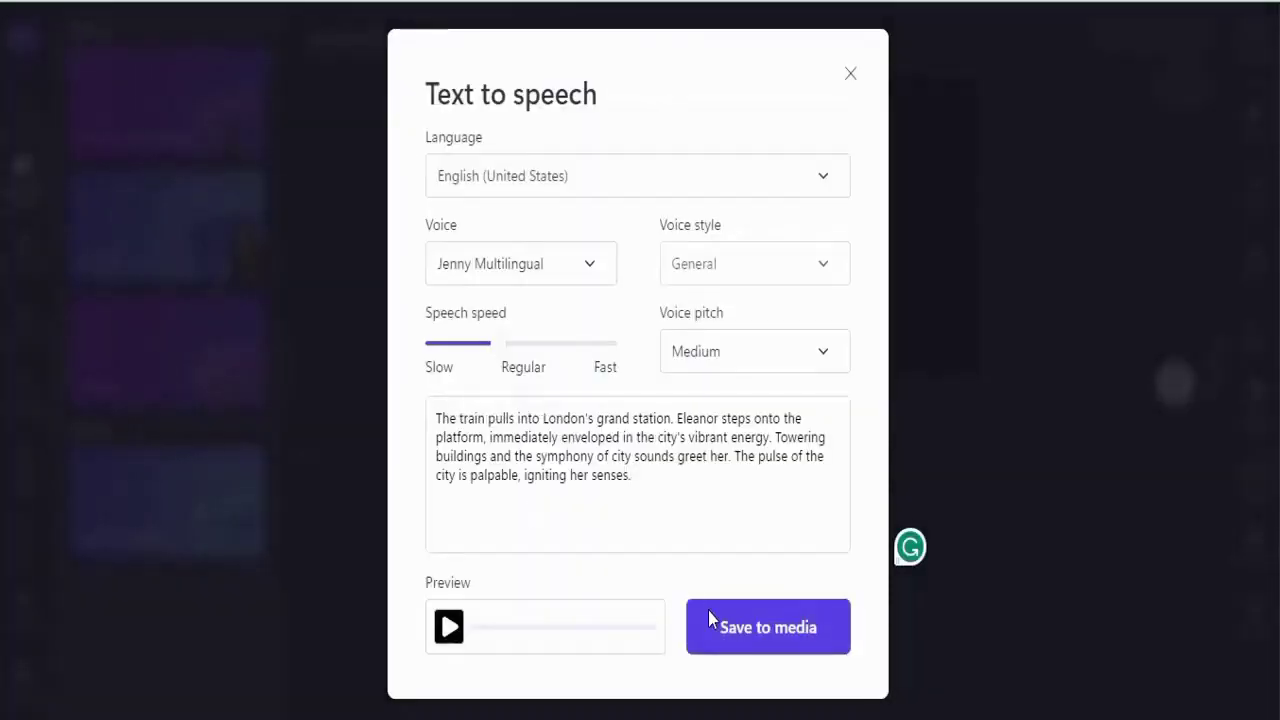
left_click(782, 645)
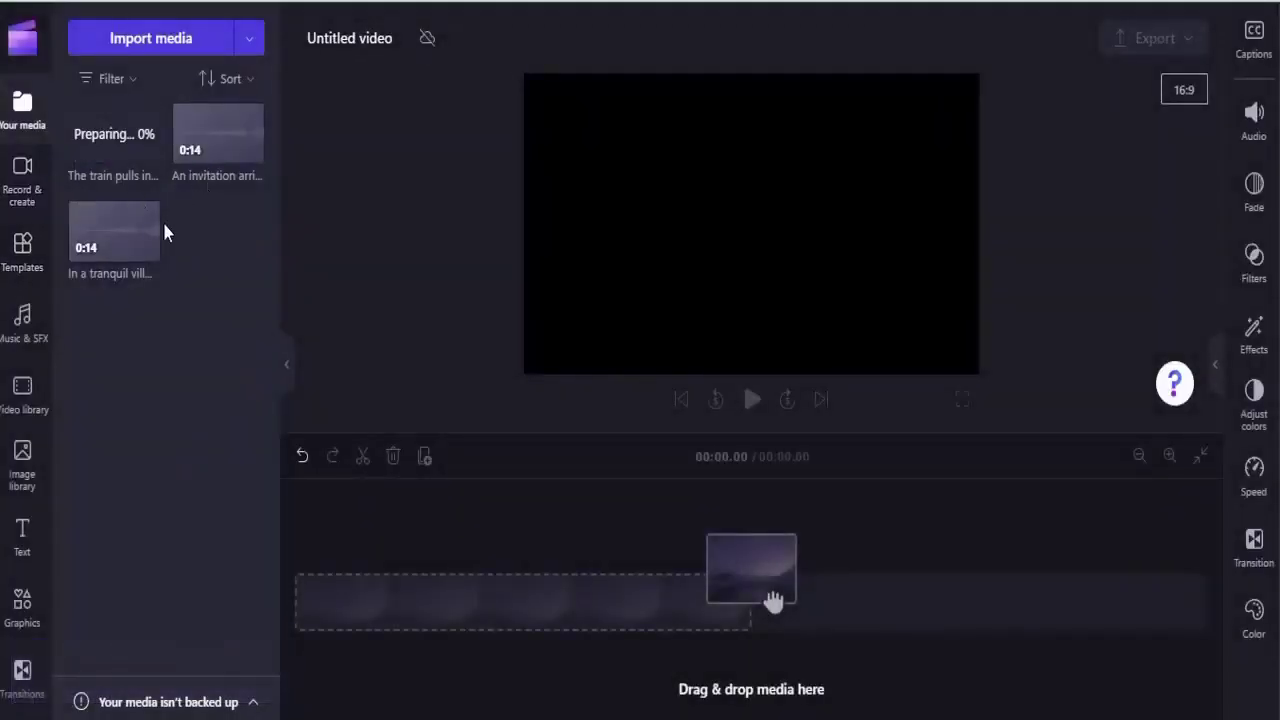
Step: Add the three voiceovers to the timeline in scene order: "In a tranquil vill...", "An invitation arri..." and "The train pulls in..."
mouse_move(150, 254)
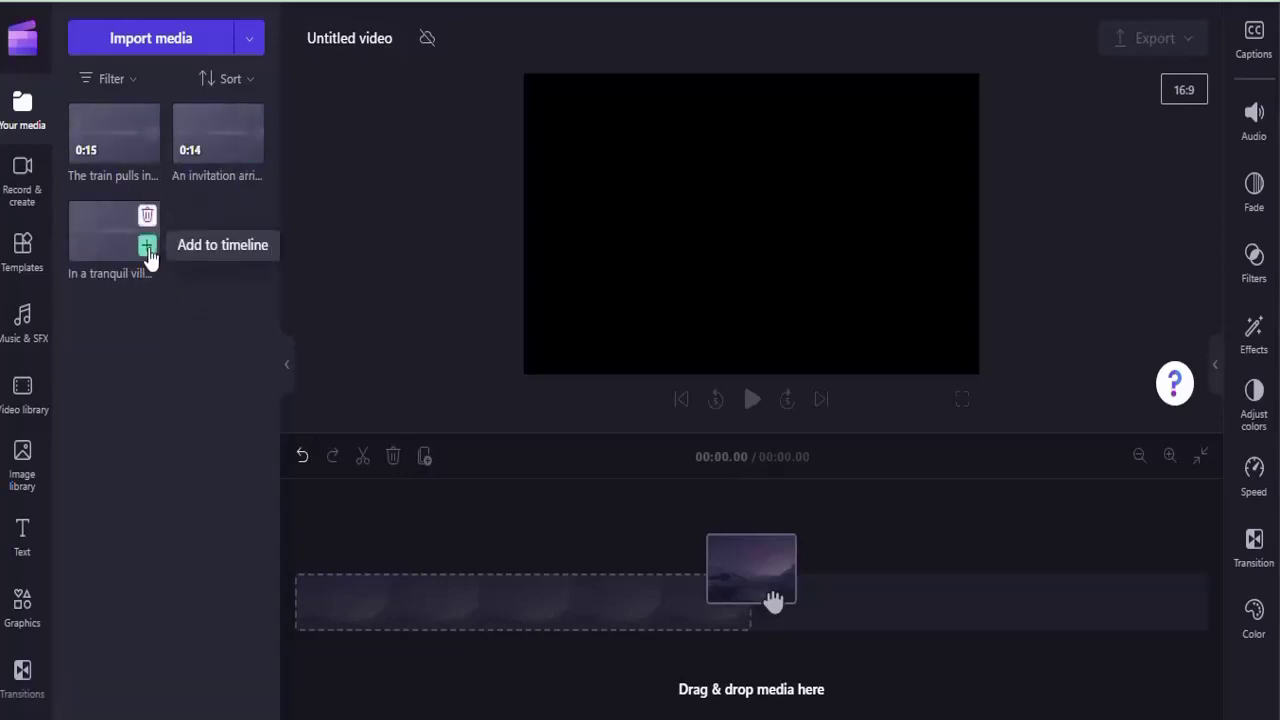
left_click(147, 246)
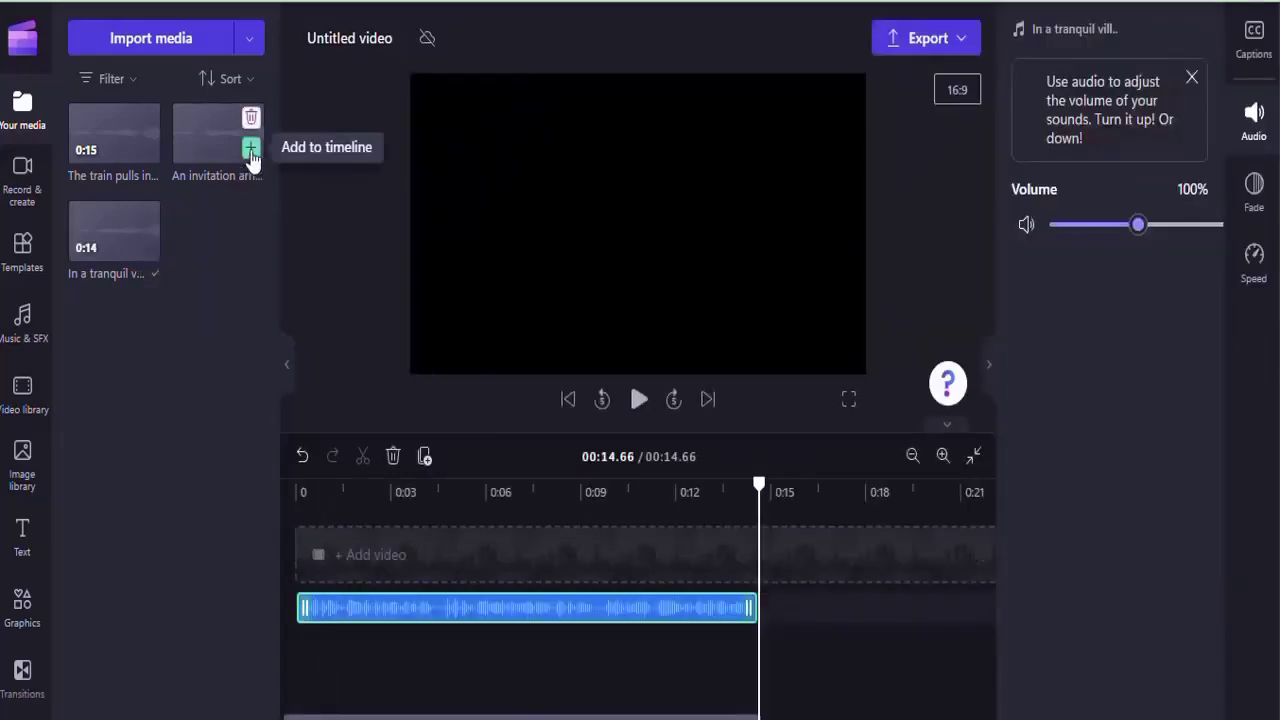
left_click(252, 147)
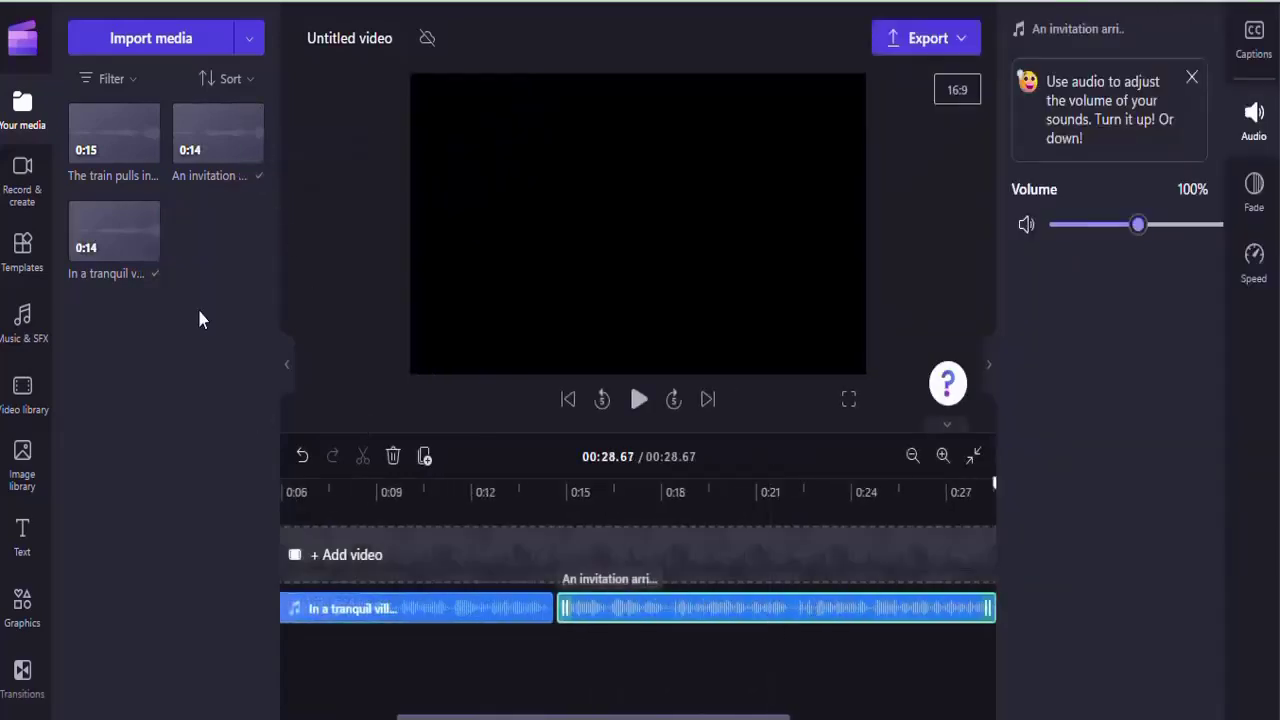
left_click(147, 150)
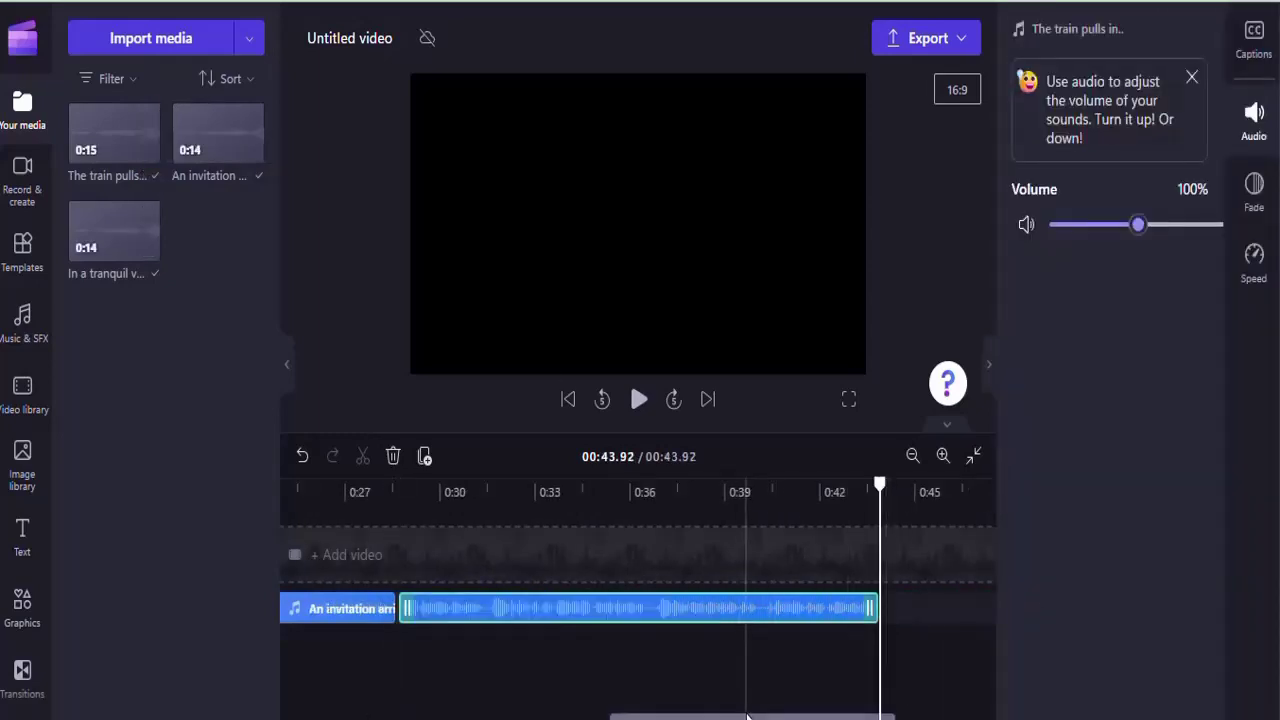
Step: Play the opening seconds of the voiceover track from the start, pause, and return the playhead to 0
left_click(988, 364)
left_click_drag(843, 716, 363, 708)
left_click(296, 523)
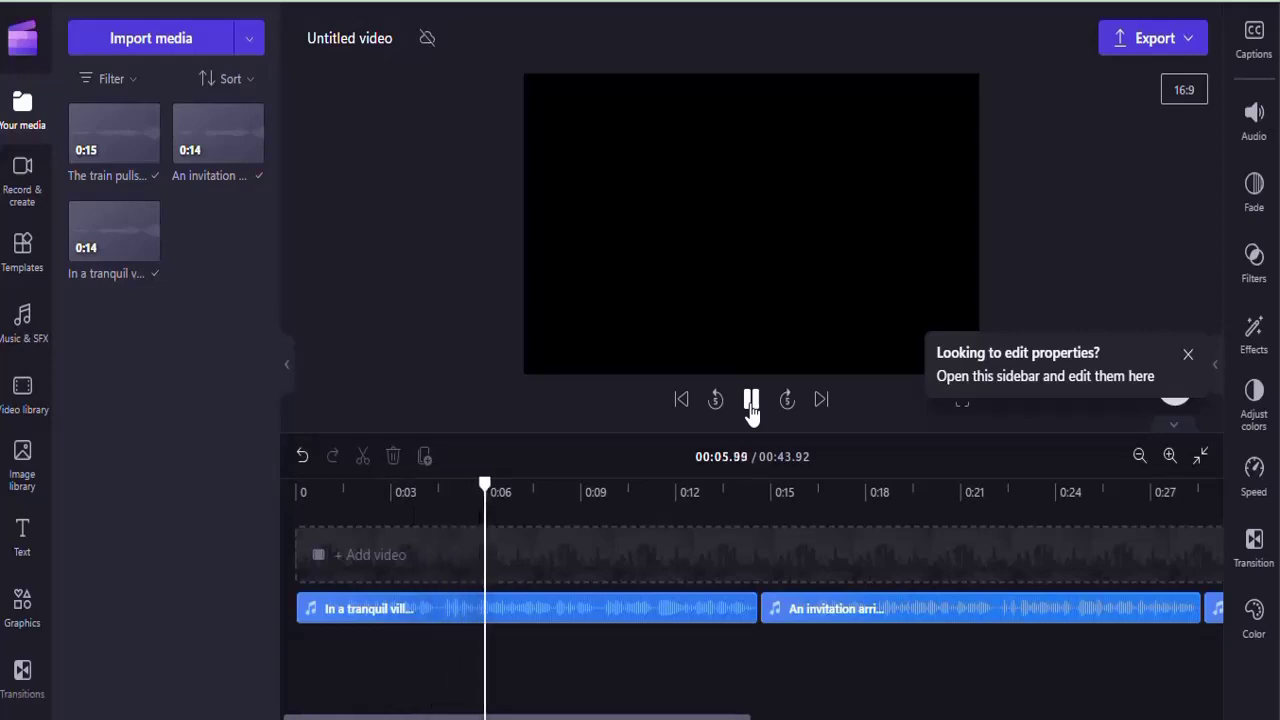
left_click(751, 402)
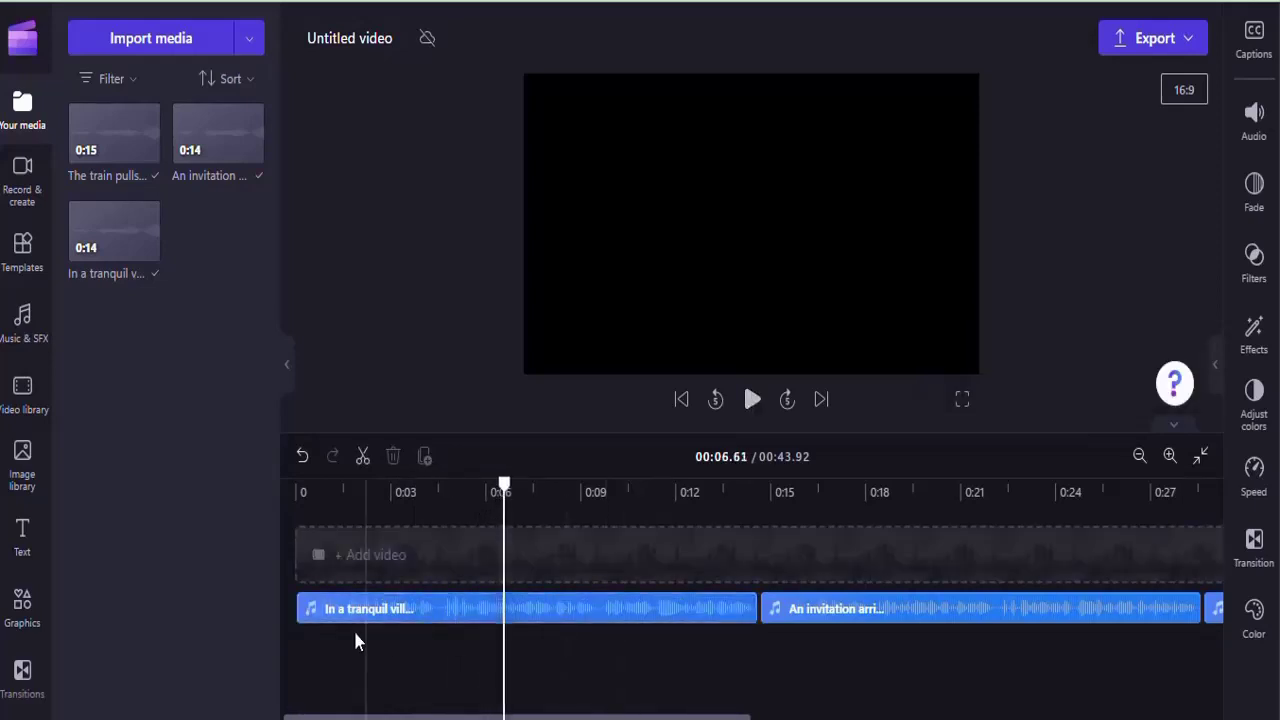
left_click_drag(506, 487, 273, 493)
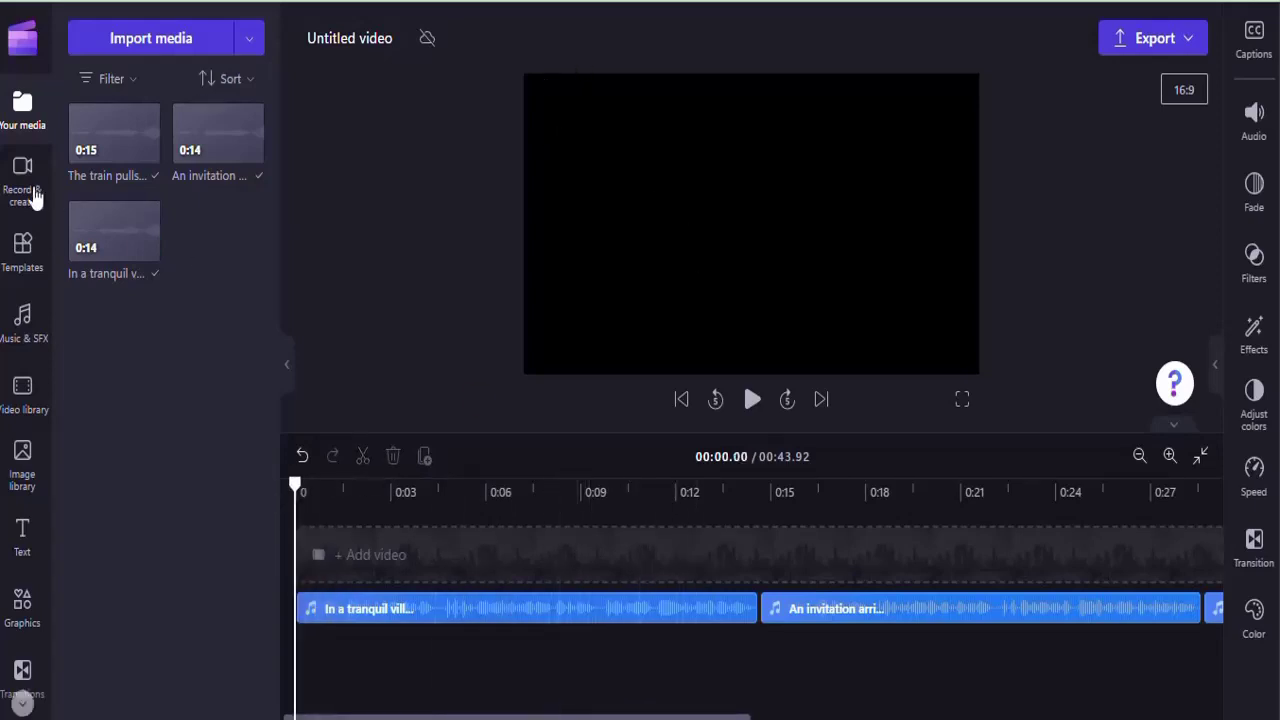
left_click(156, 40)
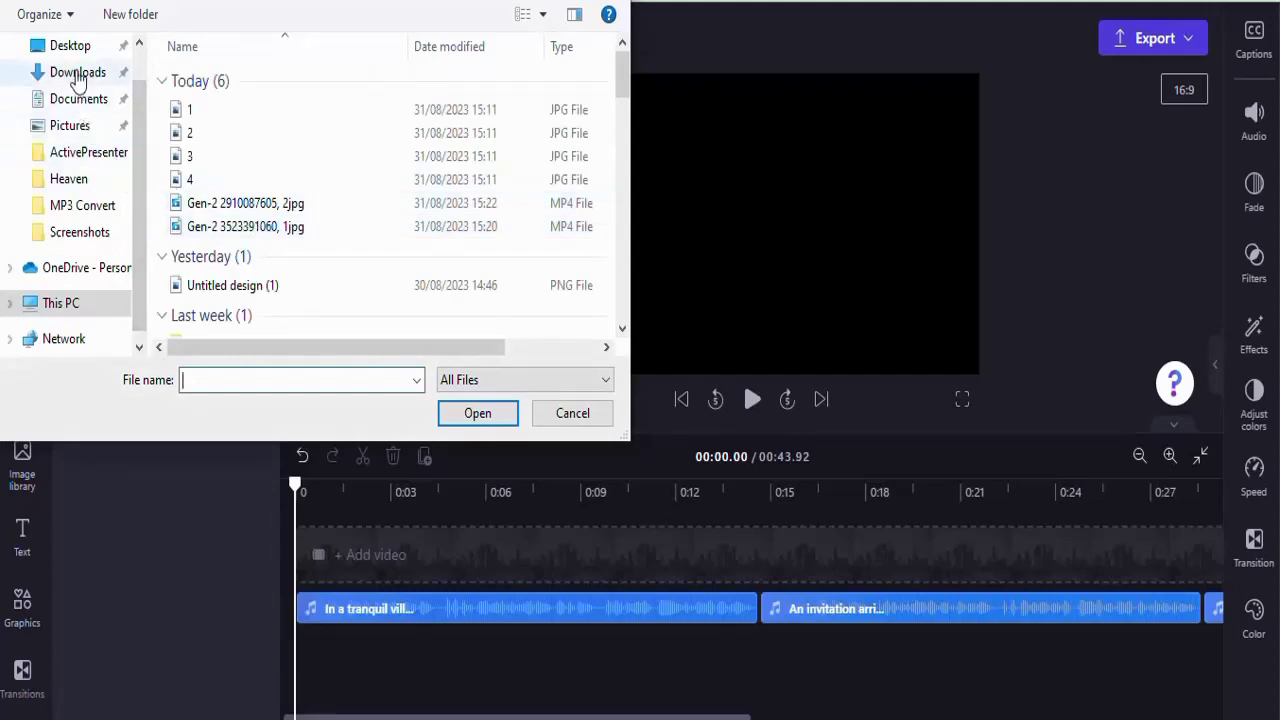
left_click(222, 205)
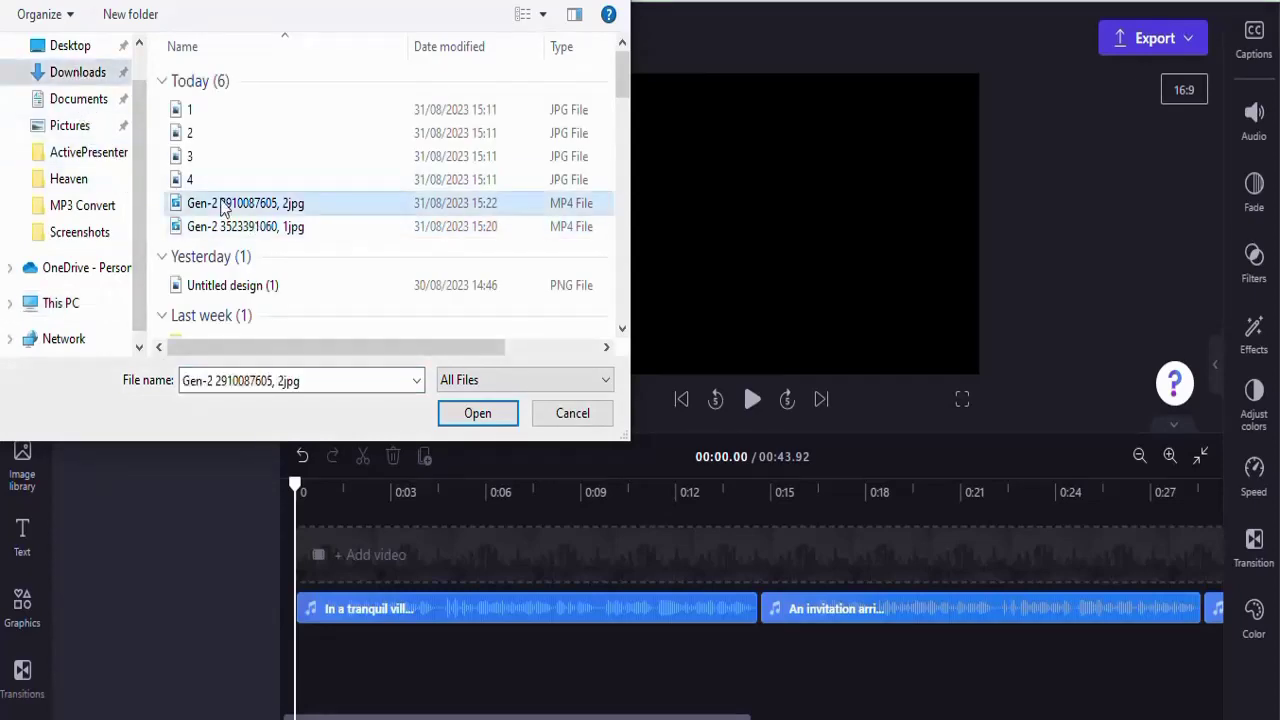
left_click(463, 414)
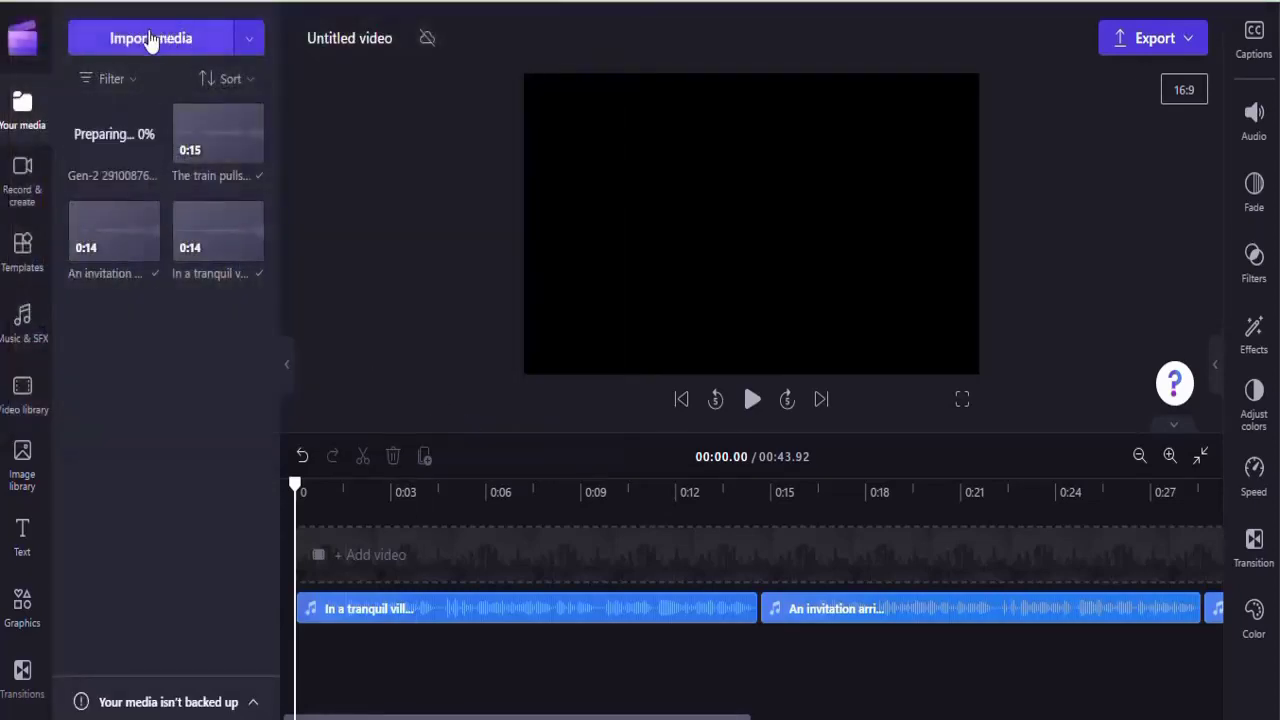
left_click(150, 40)
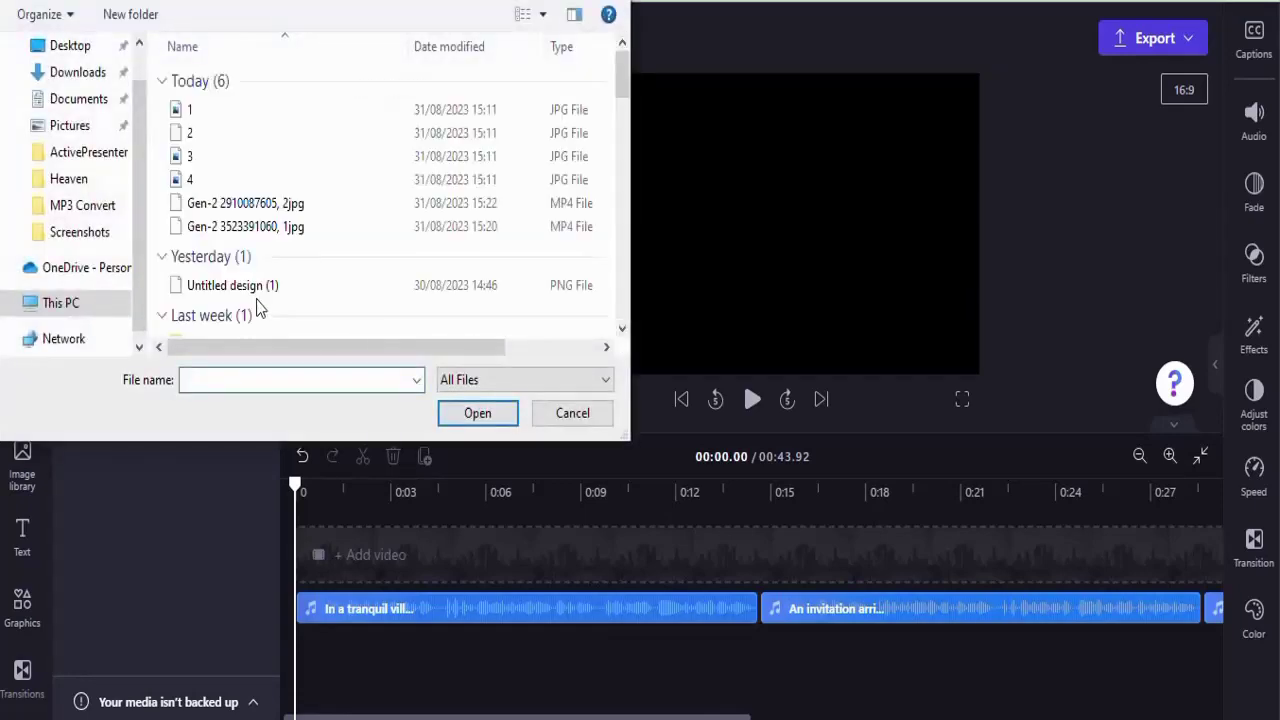
left_click(257, 228)
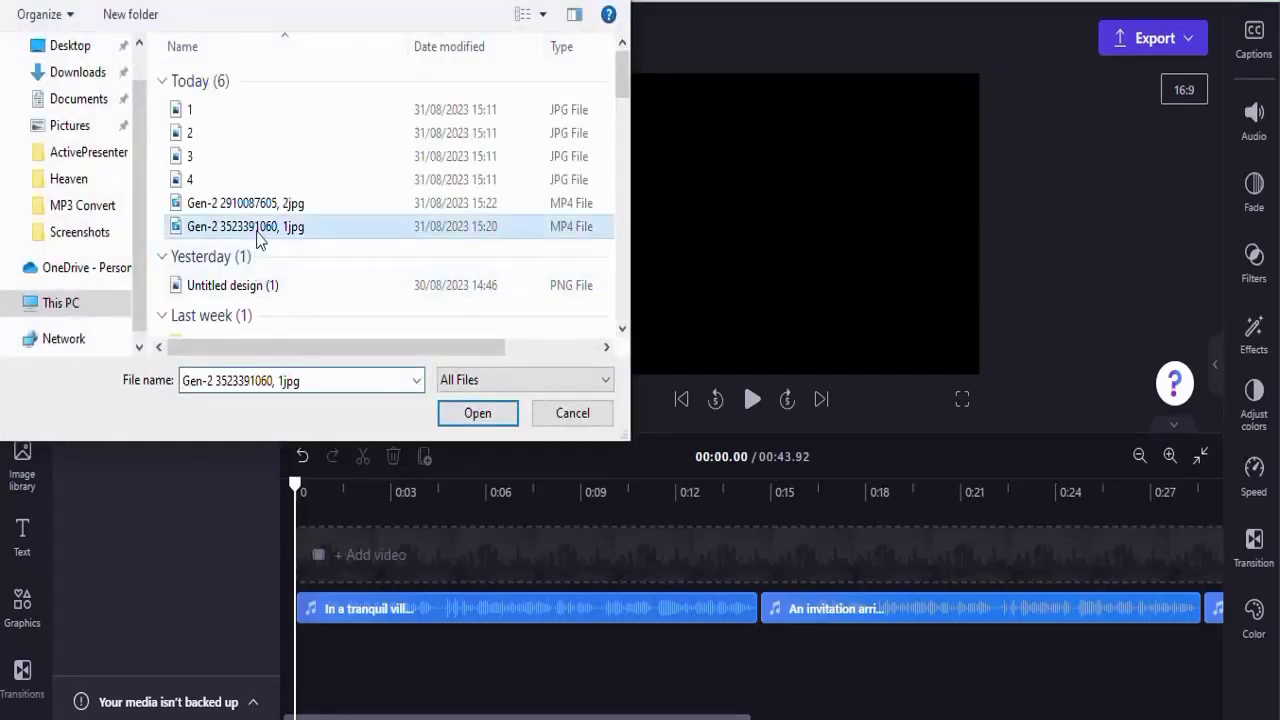
left_click(479, 415)
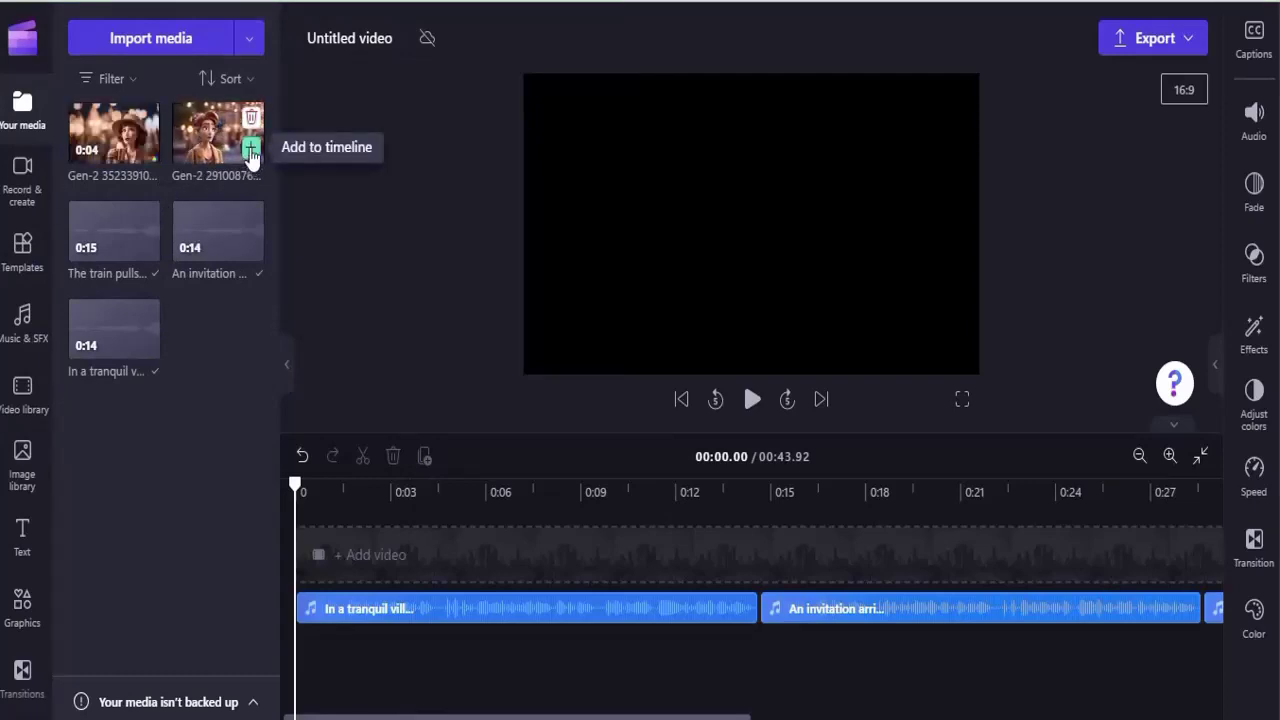
left_click(250, 150)
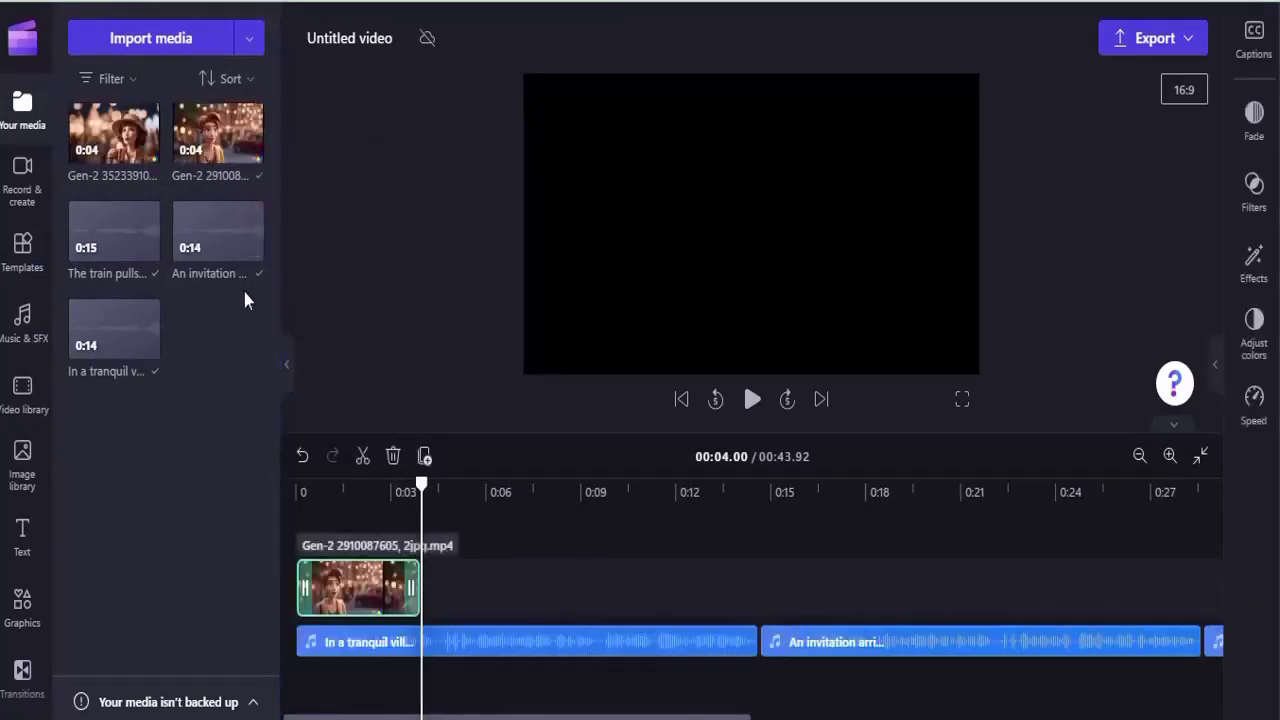
left_click(146, 152)
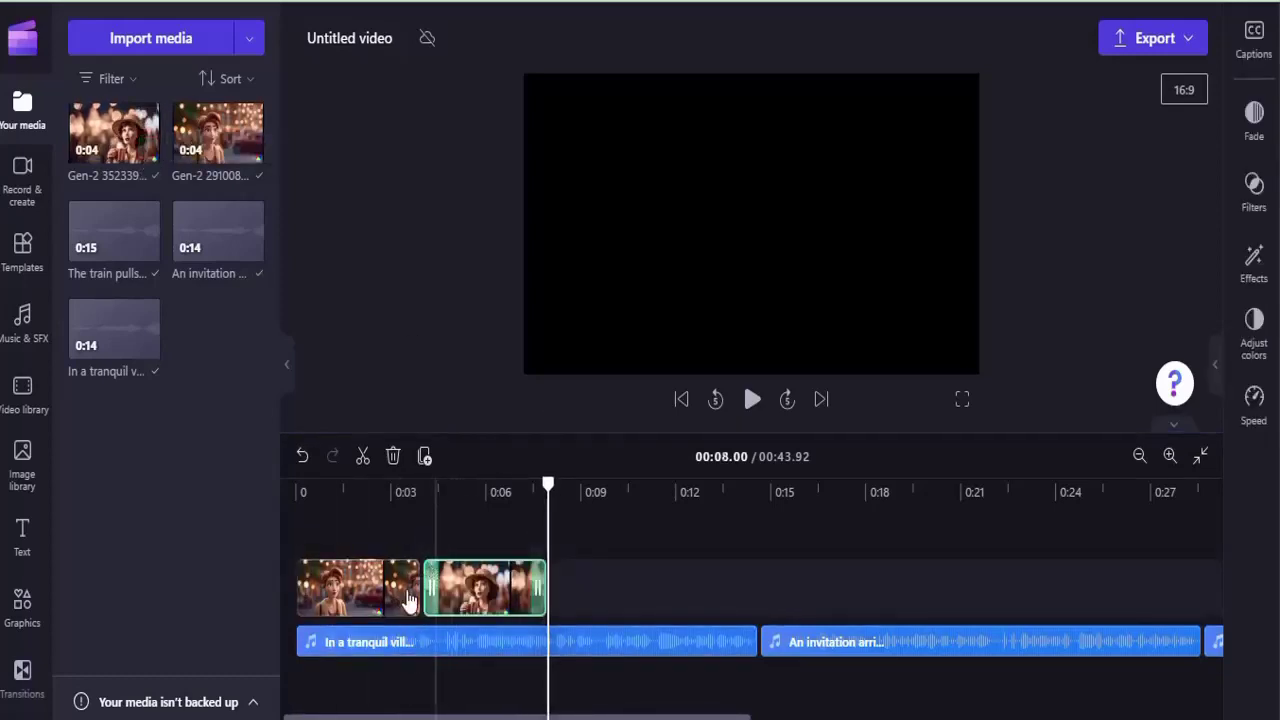
Step: Duplicate the red-haired woman clip and the hat woman clip, placing the copies in sequence after the originals, at 8 and 12 seconds
left_click(390, 596)
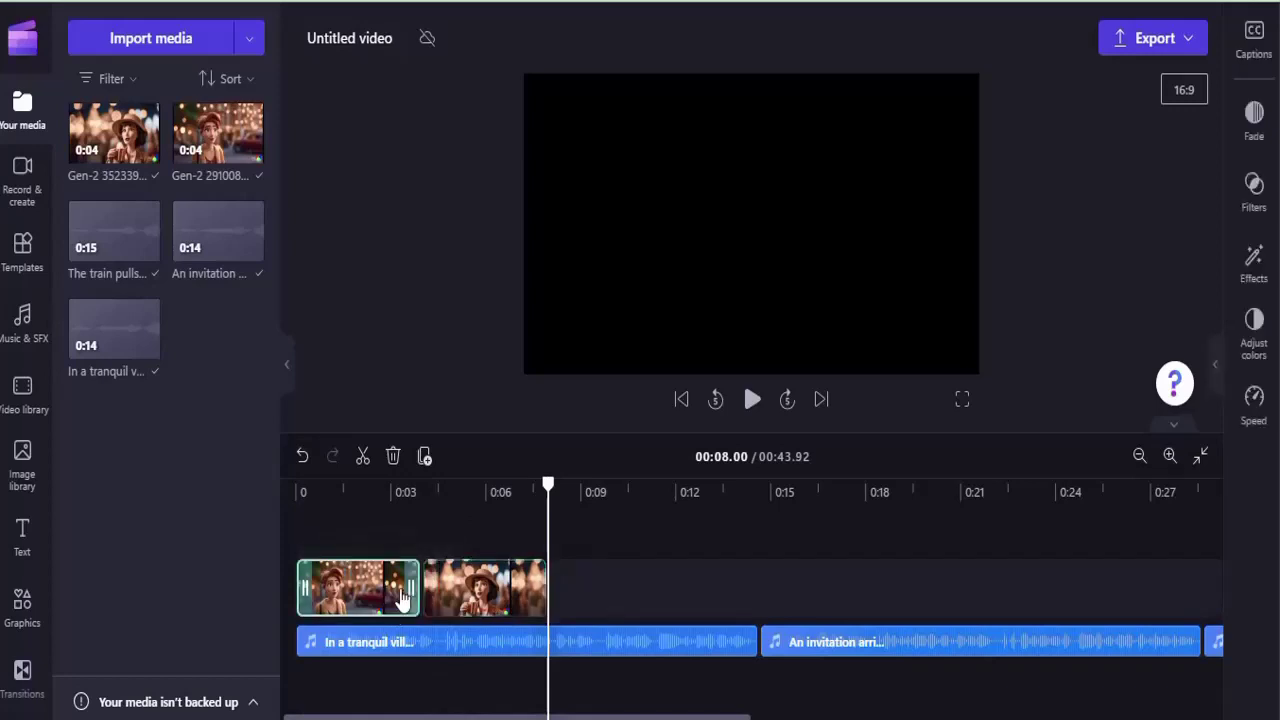
right_click(400, 593)
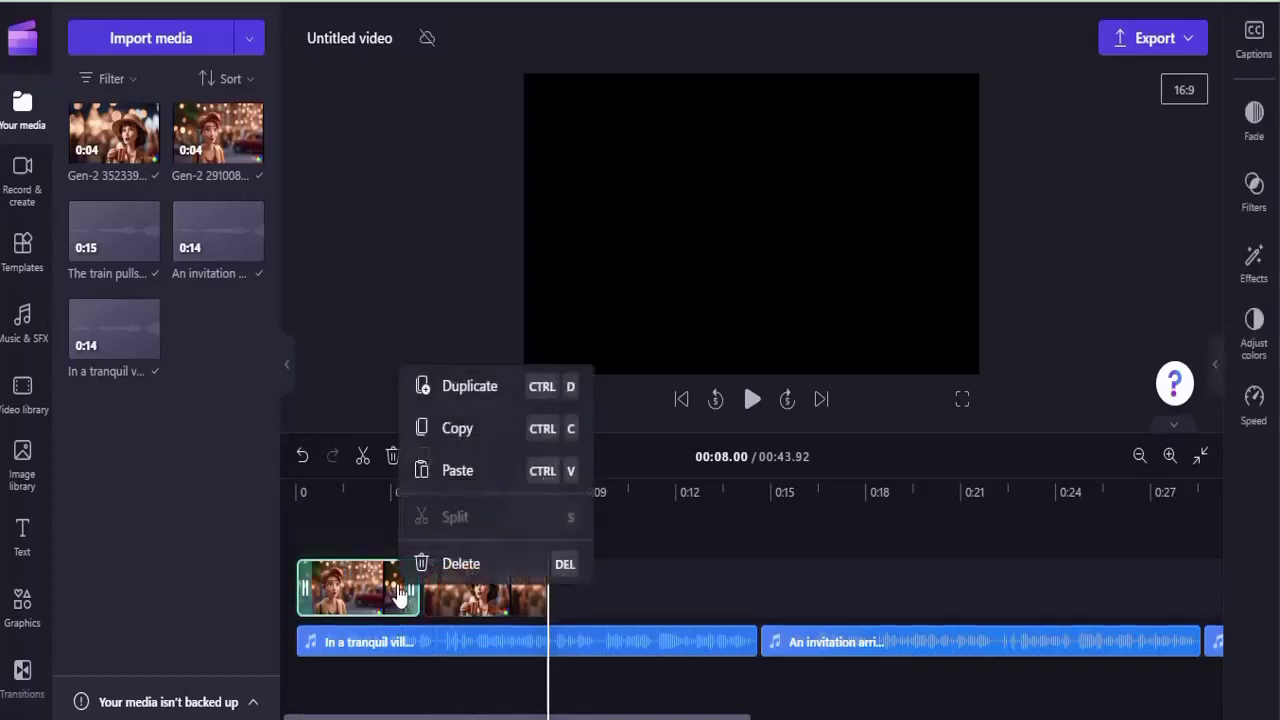
left_click(476, 388)
left_click_drag(475, 558, 600, 618)
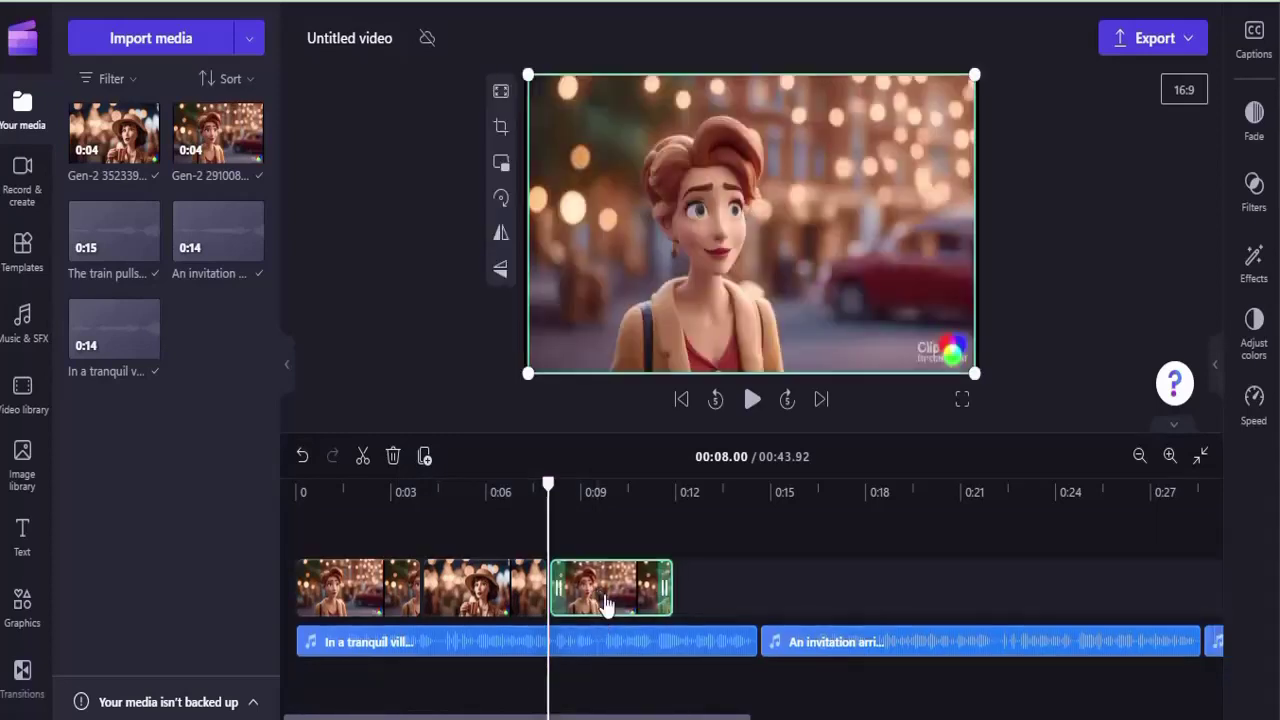
left_click(505, 598)
right_click(505, 595)
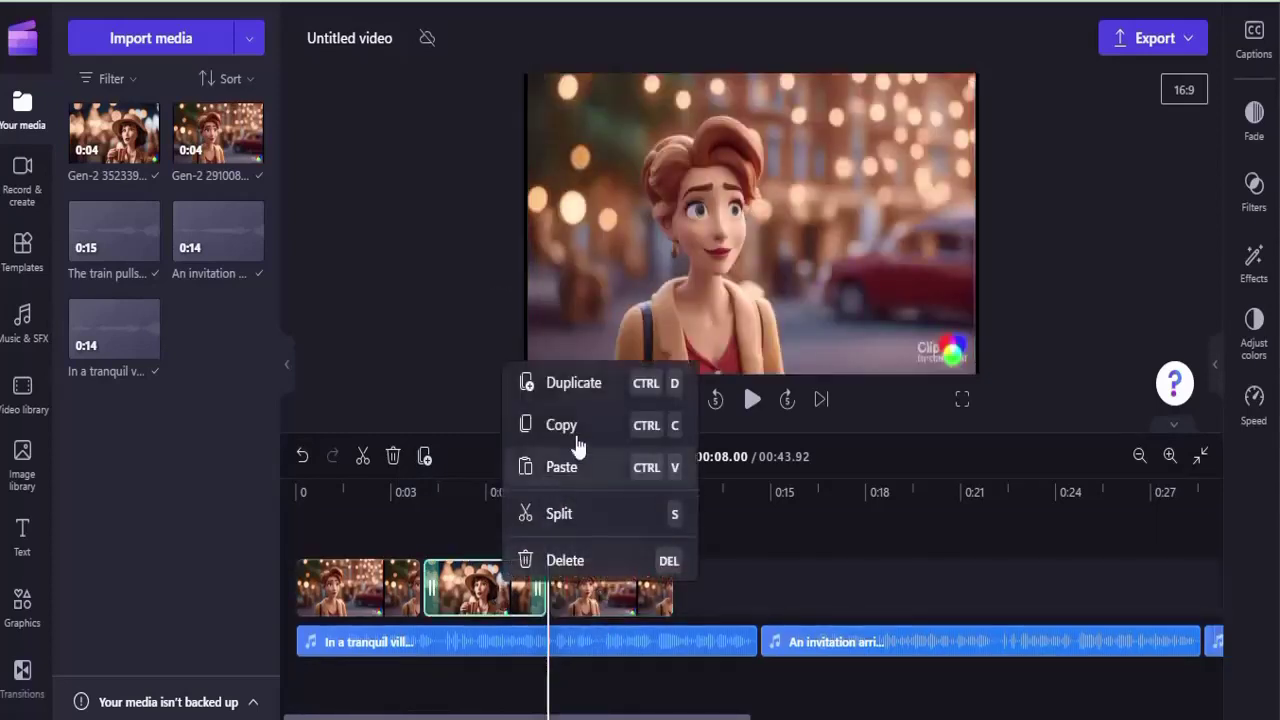
left_click(583, 385)
left_click_drag(623, 569, 737, 618)
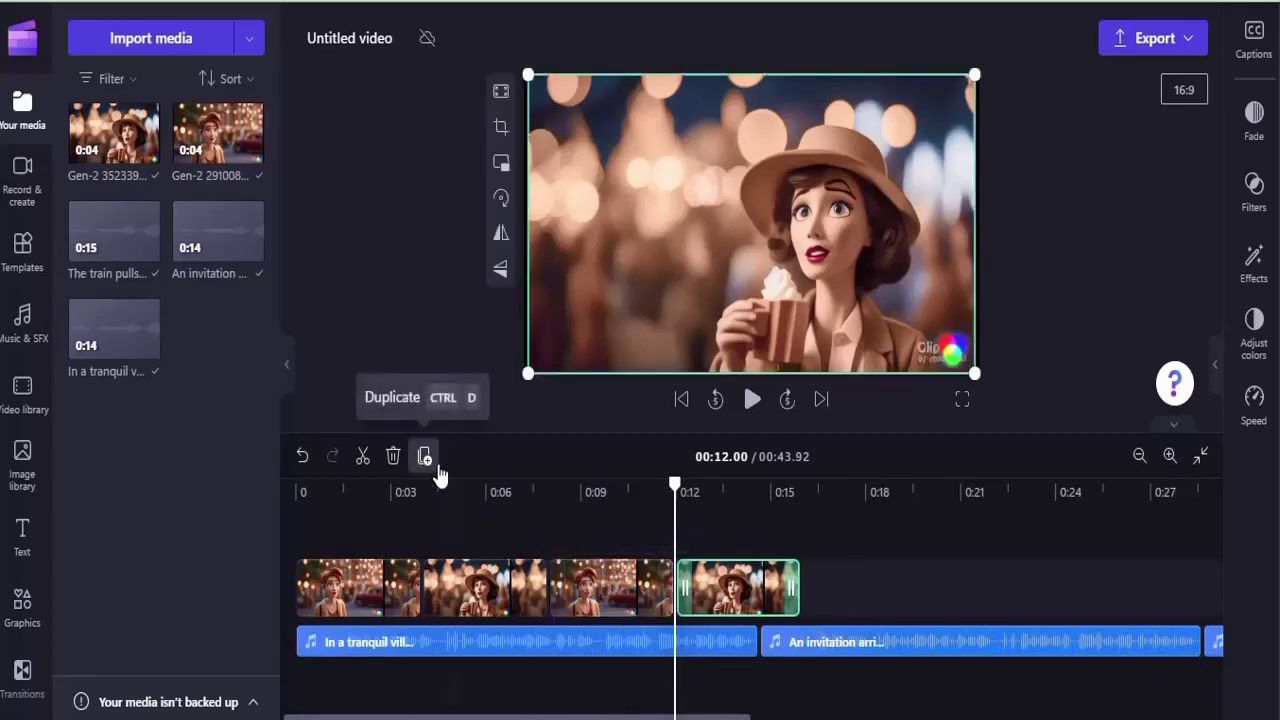
Step: Duplicate the two character clips again and append the copies to extend the video track to 28 seconds
right_click(736, 590)
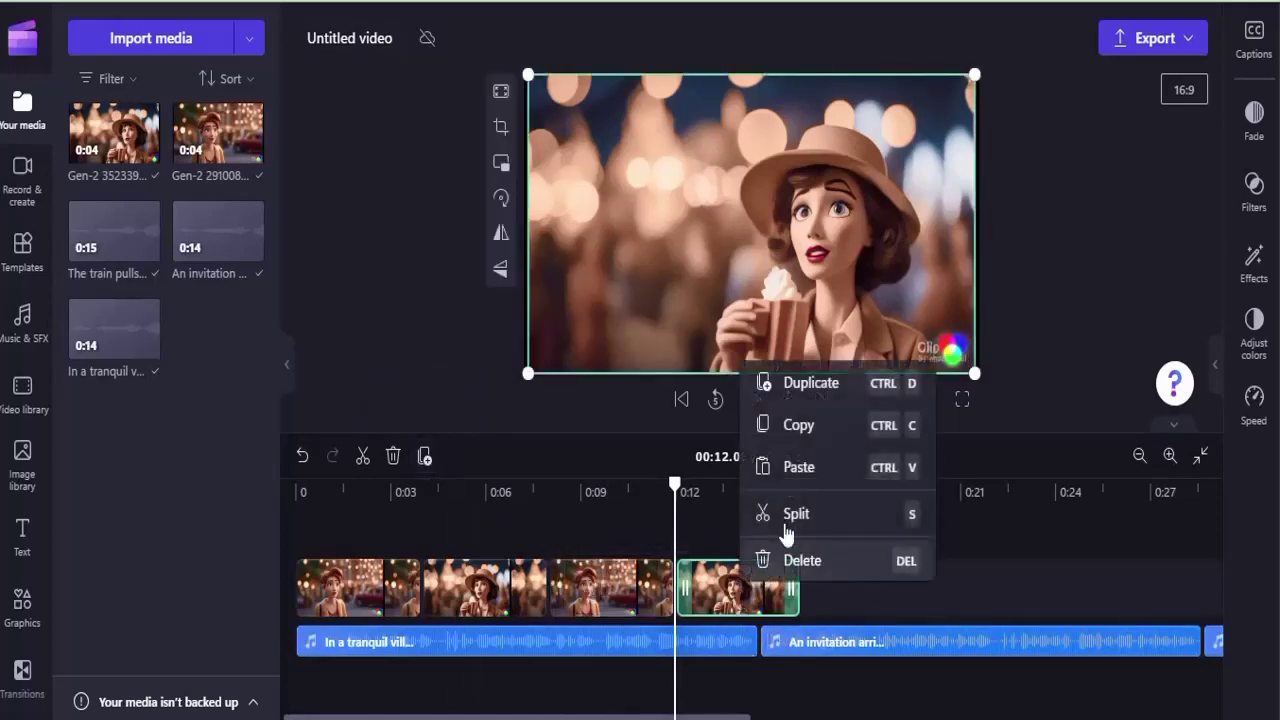
left_click(826, 386)
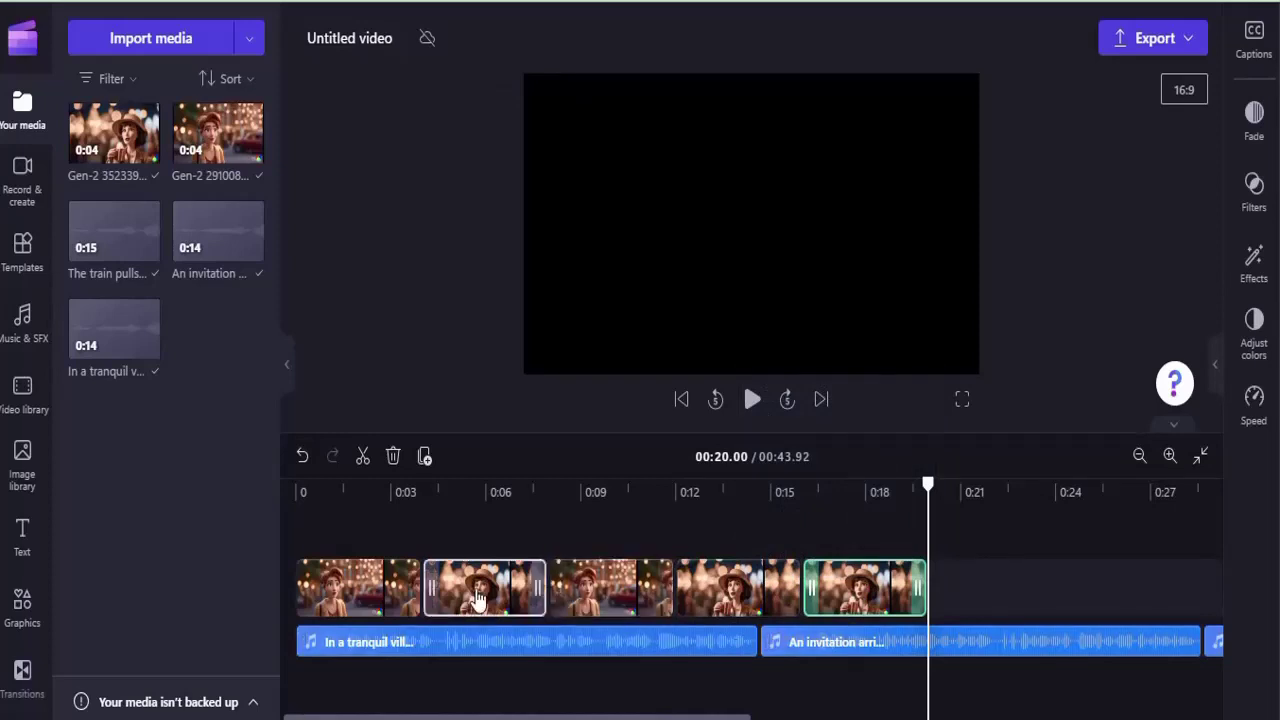
right_click(588, 594)
left_click(676, 388)
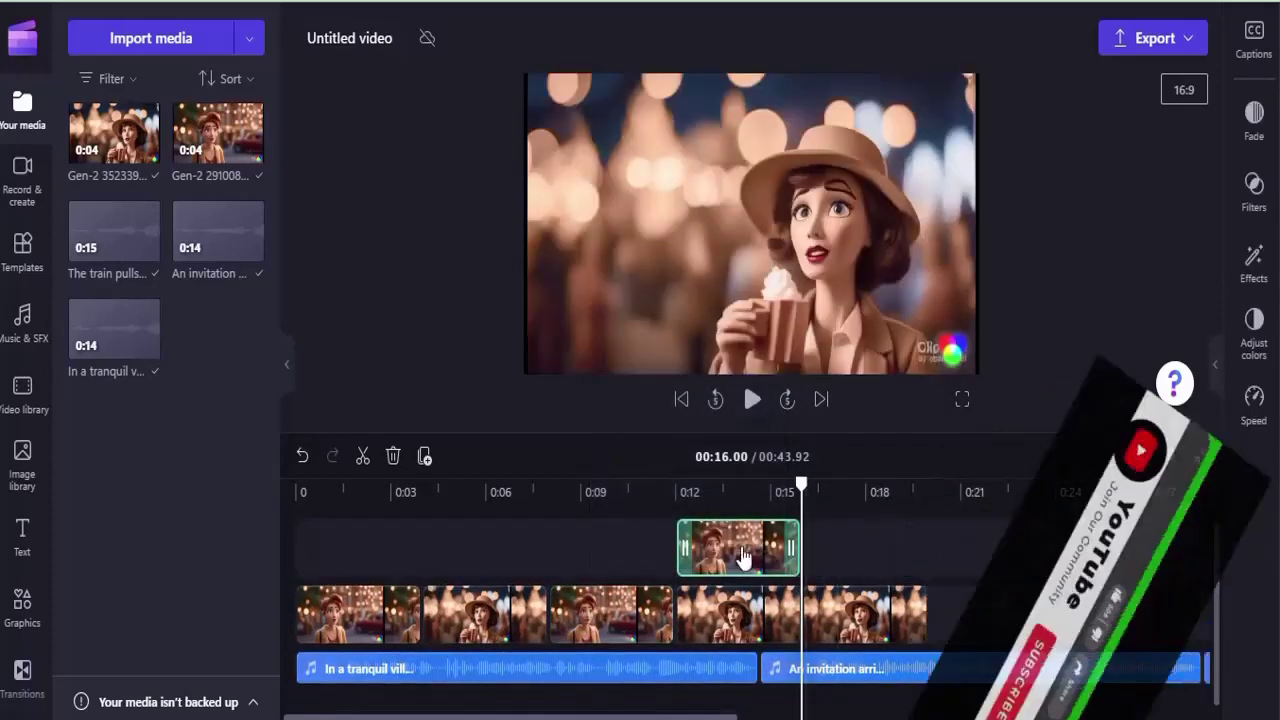
Step: Preview the assembled clips with the first voiceover from the beginning, pause, and return the playhead to 0
scroll(343, 634, "left", 5)
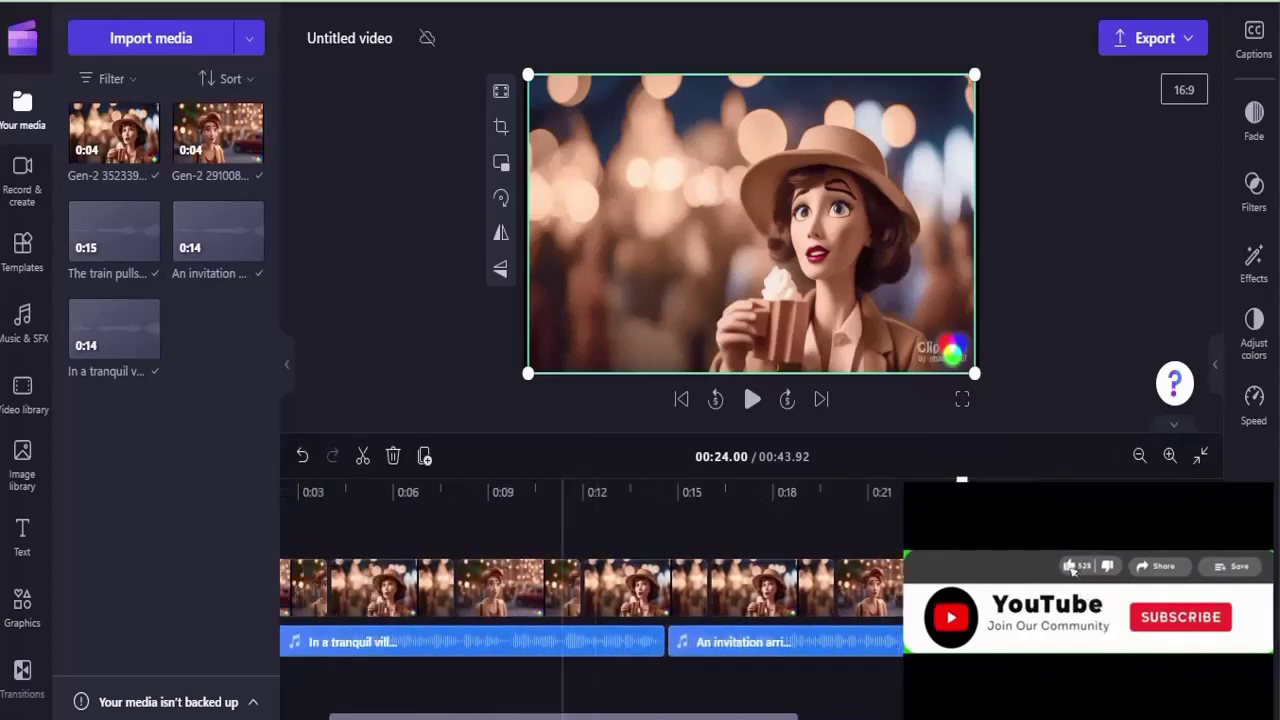
left_click(303, 494)
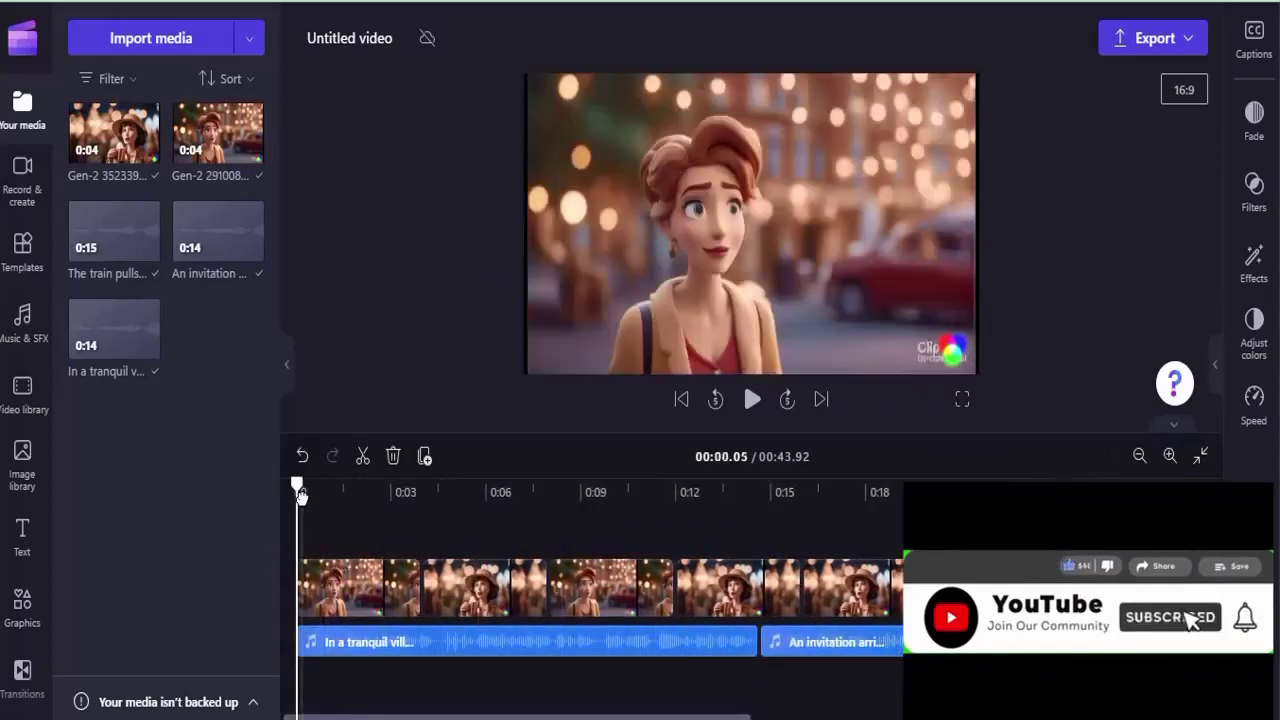
left_click(752, 399)
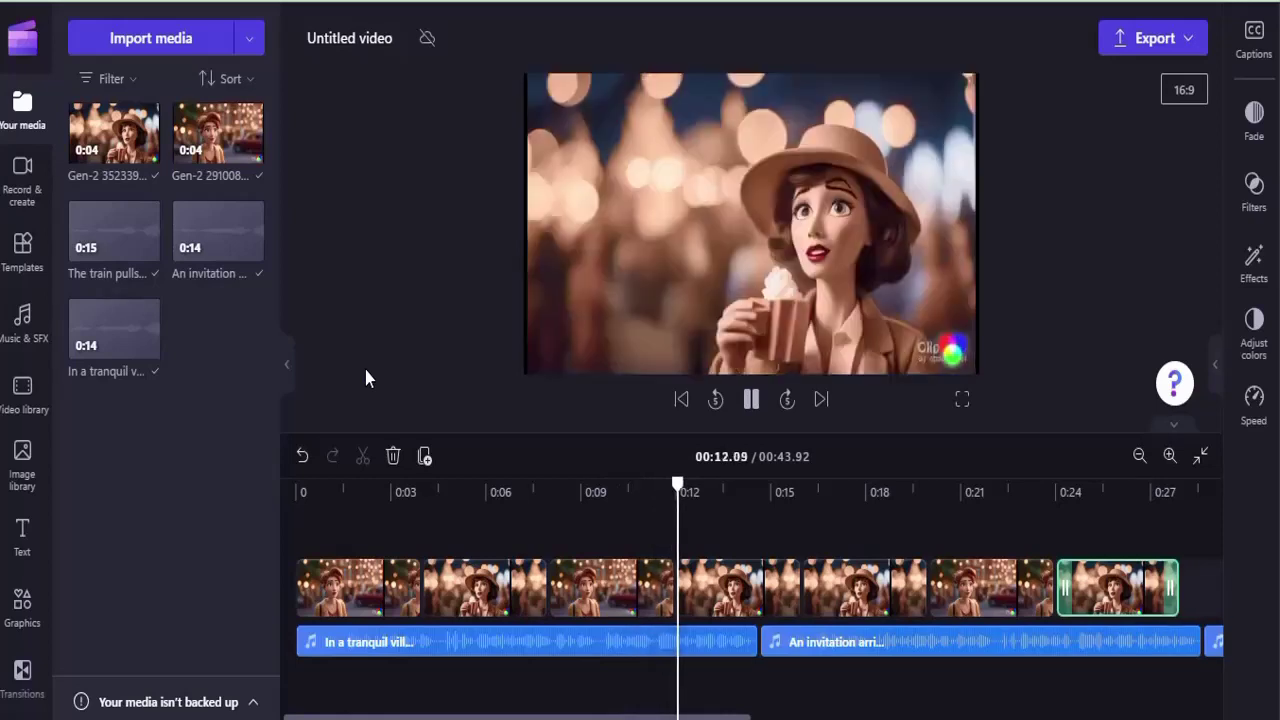
left_click(746, 401)
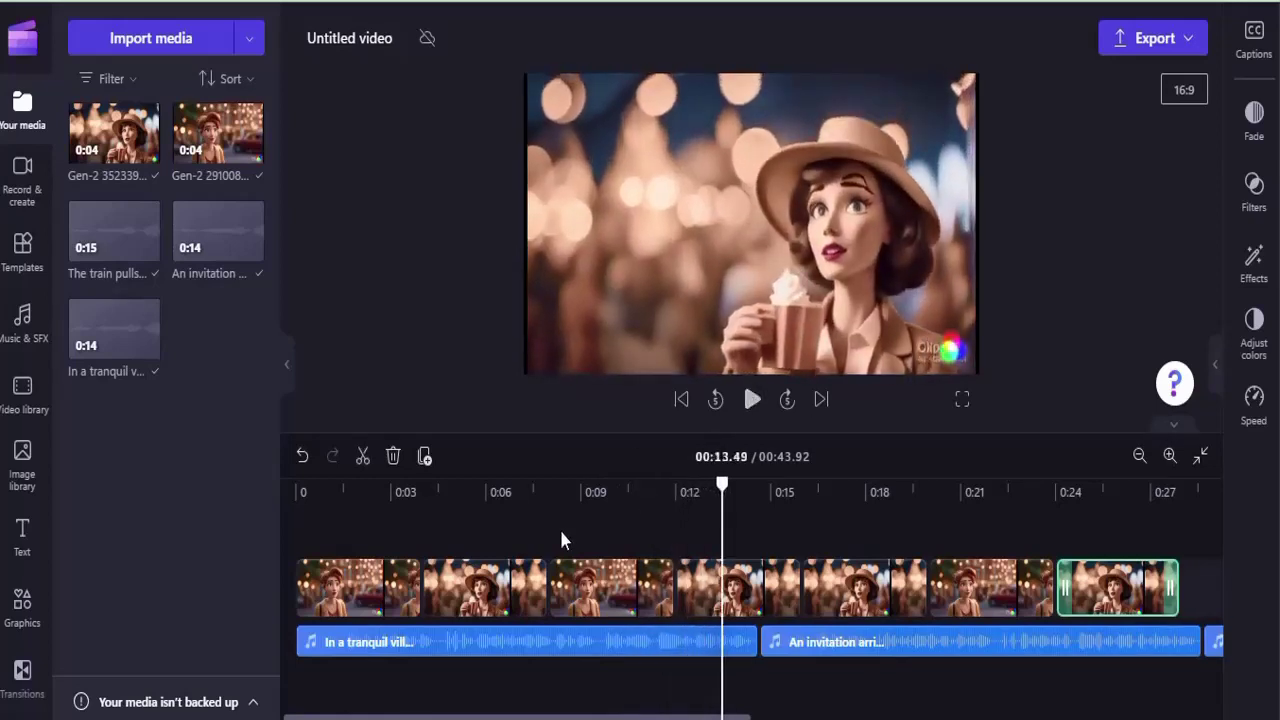
left_click_drag(721, 486, 303, 497)
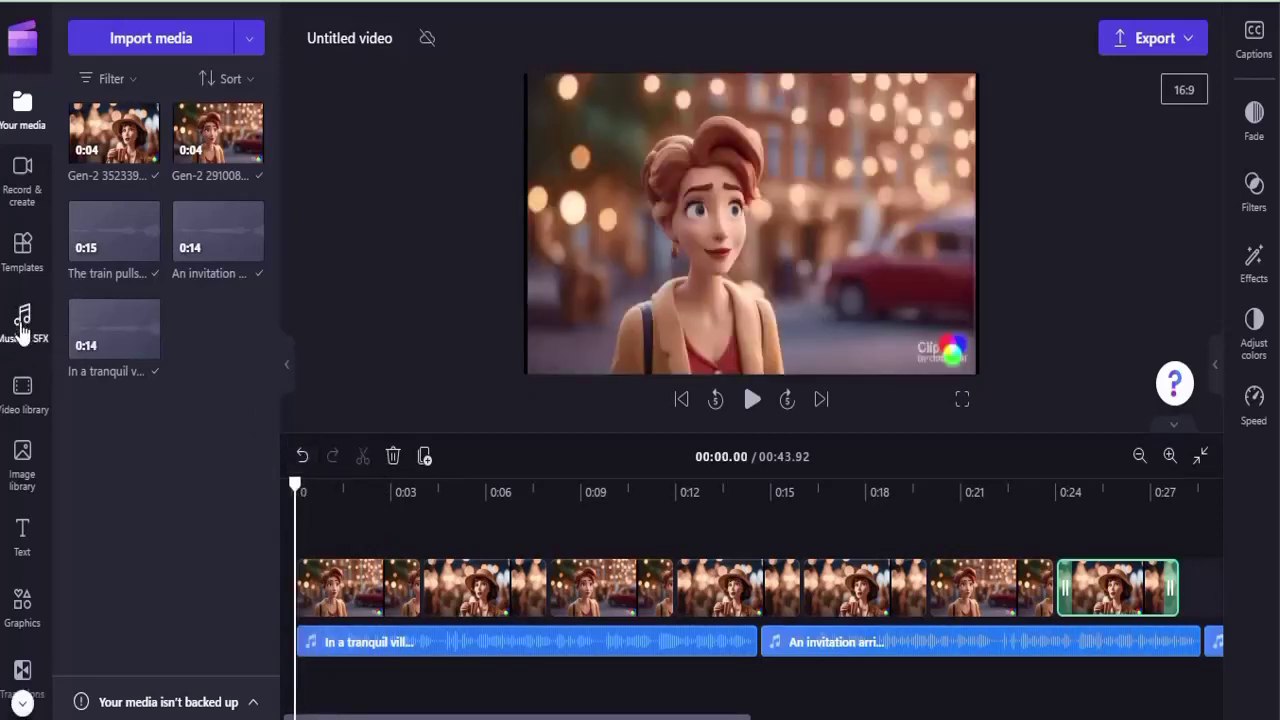
Step: Search the music library for "relaxation", add Meditation Music For Relaxation And Yoga to the timeline, and stop its preview
left_click(22, 330)
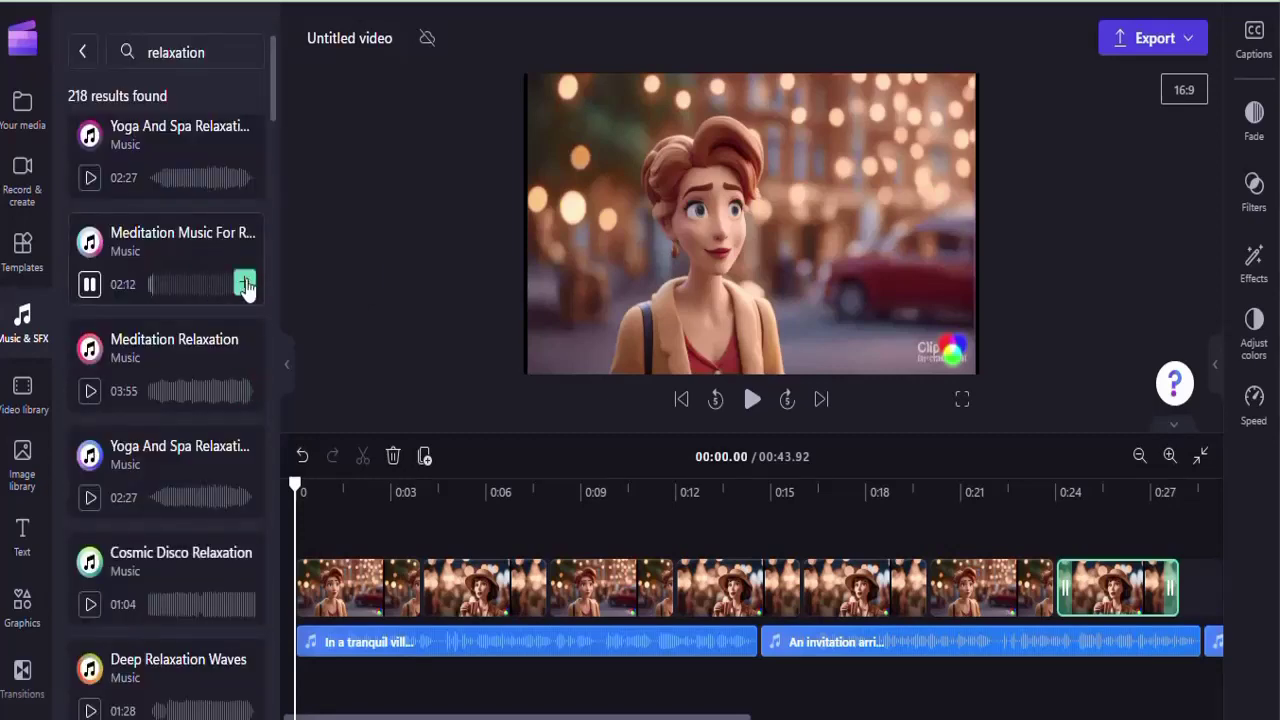
left_click(245, 285)
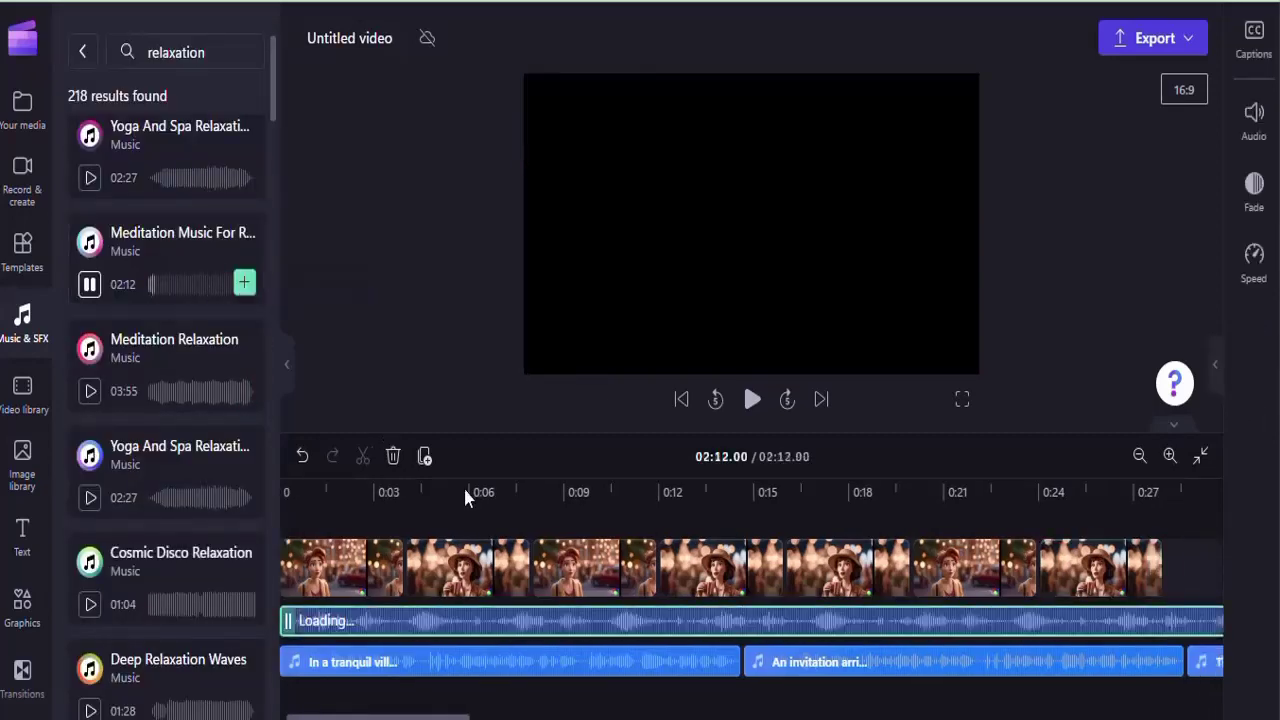
left_click(90, 285)
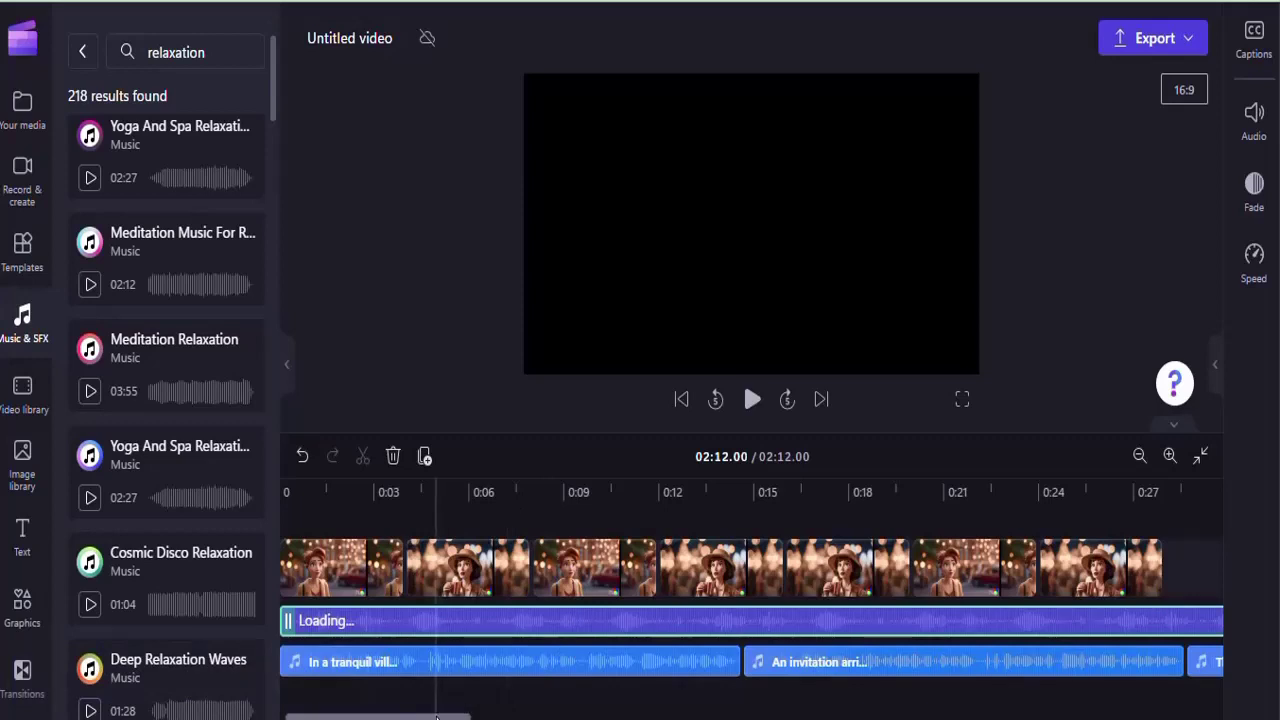
Step: Delete the third voiceover, "The train pulls in...", from the audio track
left_click_drag(443, 716, 586, 713)
left_click(643, 670)
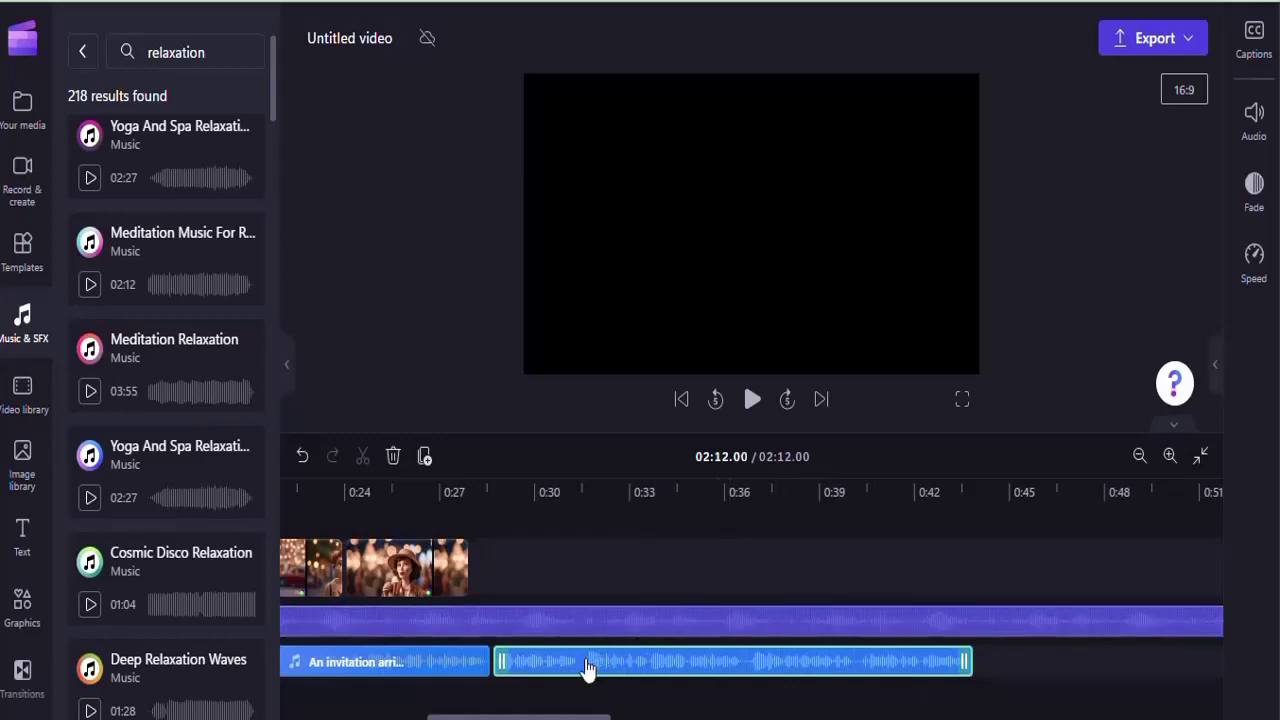
right_click(590, 667)
key("Delete")
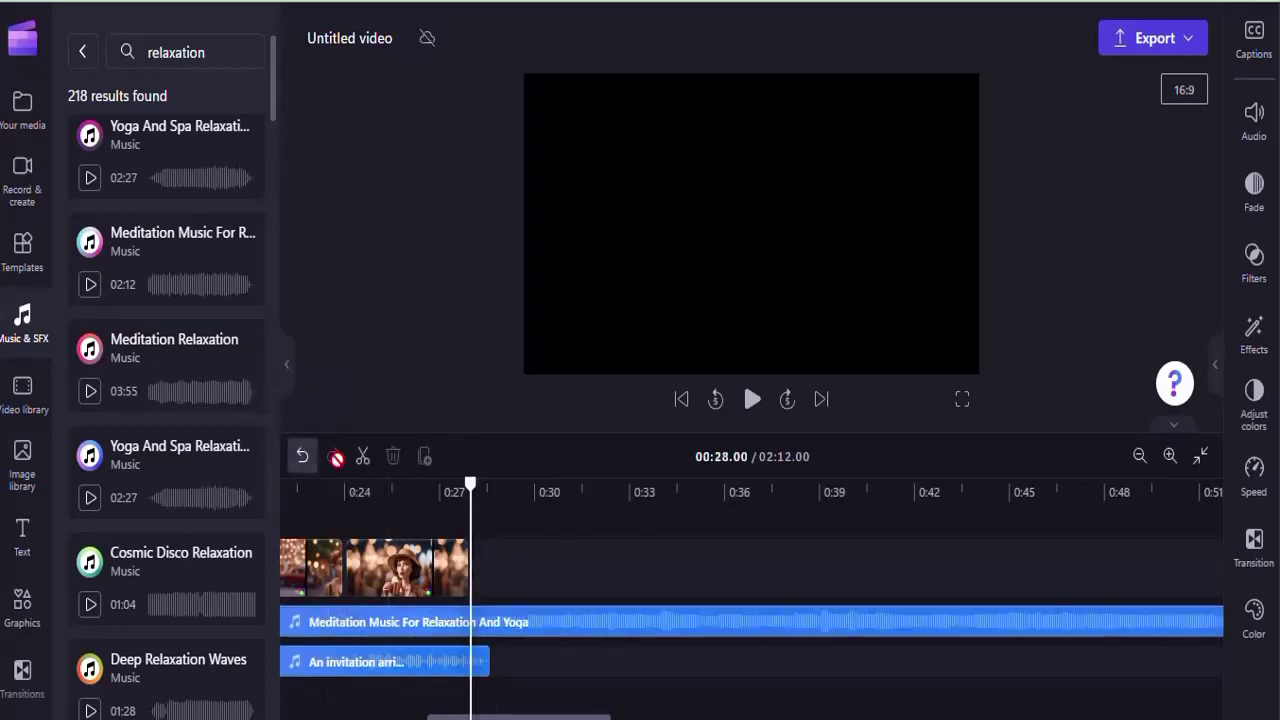
Step: Split the background music and second voiceover at 28 seconds, where the video clips end, and delete the excess after the cut
left_click(363, 456)
right_click(499, 624)
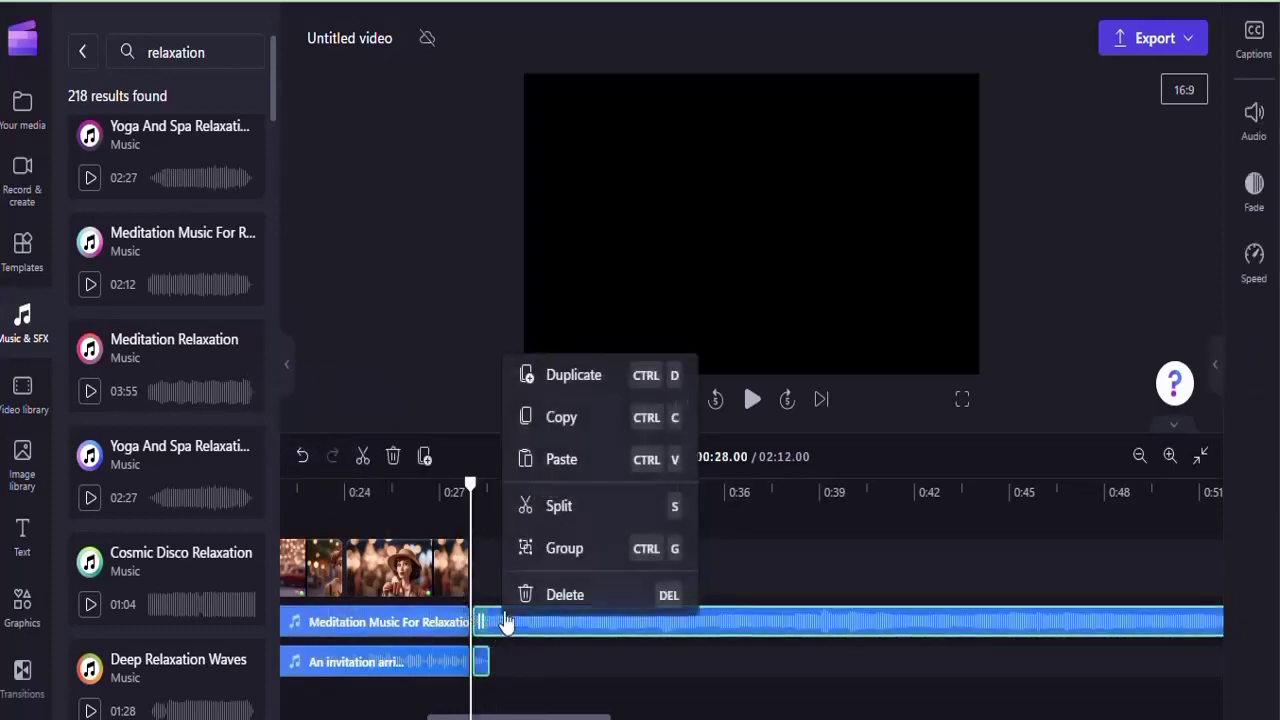
left_click(560, 600)
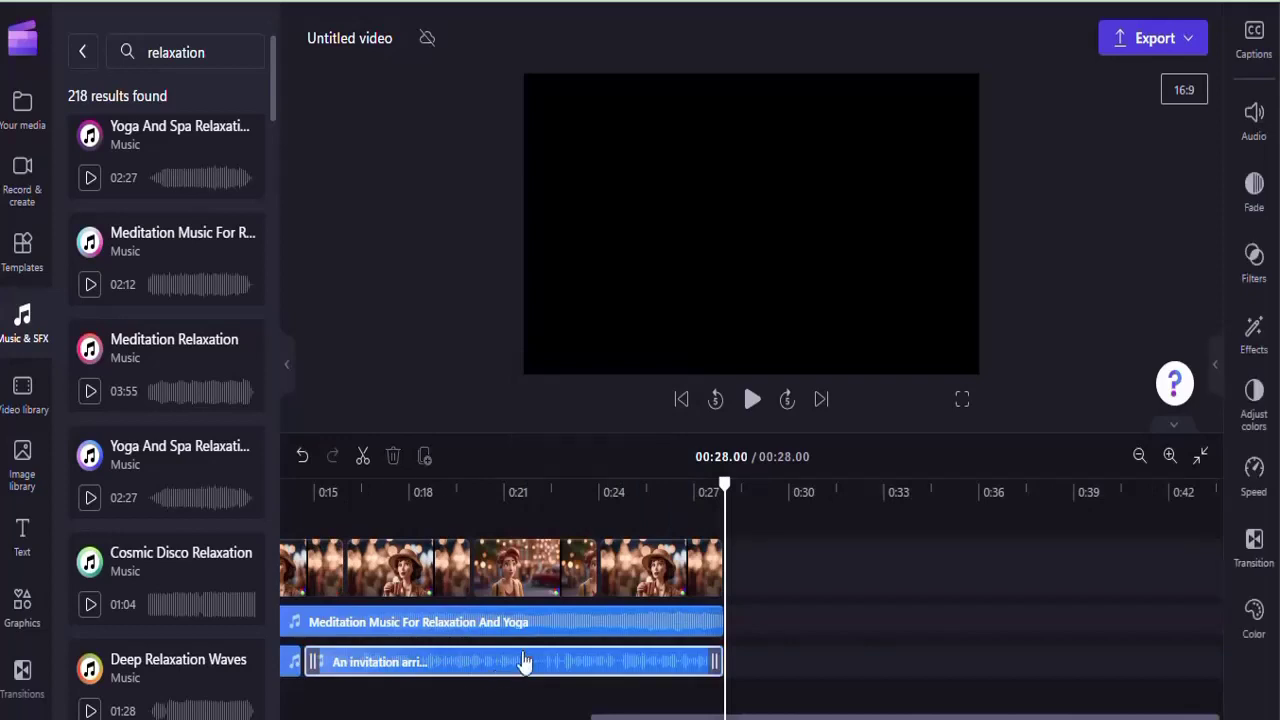
Step: Play the timeline from the beginning to check the voiceover against the background music, and pause the playback
left_click(734, 583)
left_click_drag(697, 716, 394, 716)
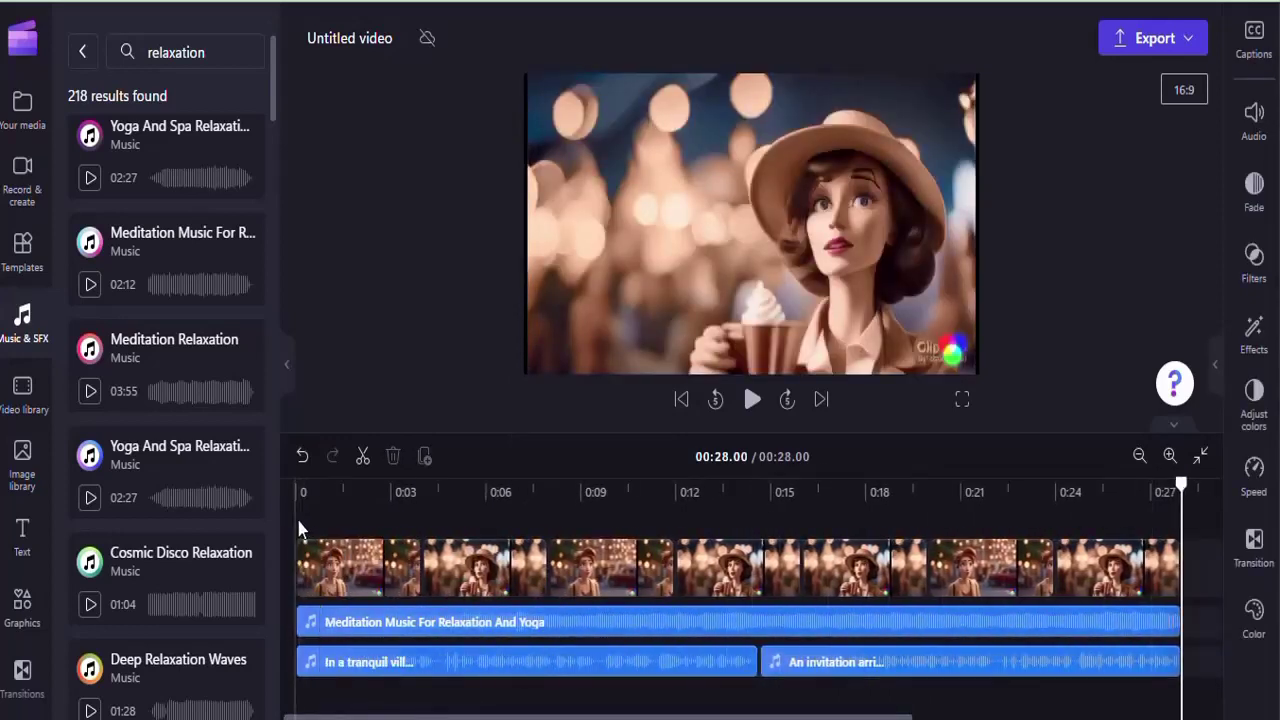
left_click(299, 490)
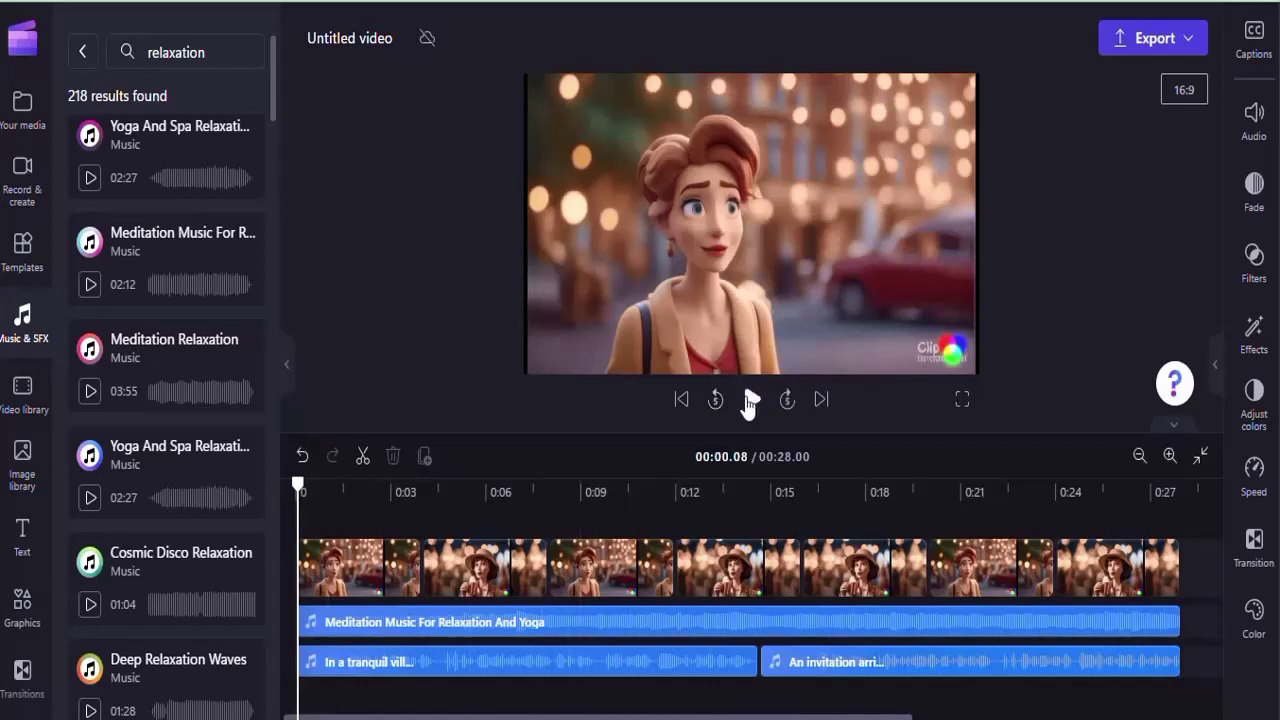
left_click(751, 401)
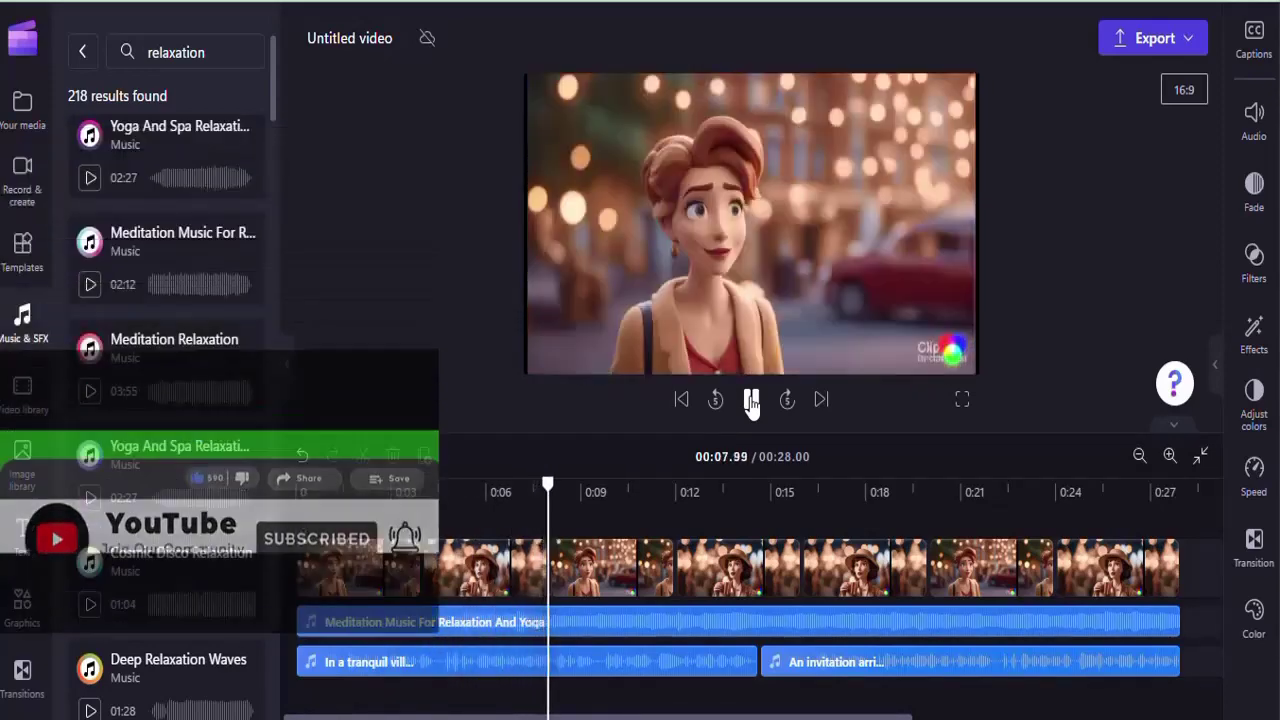
left_click(752, 400)
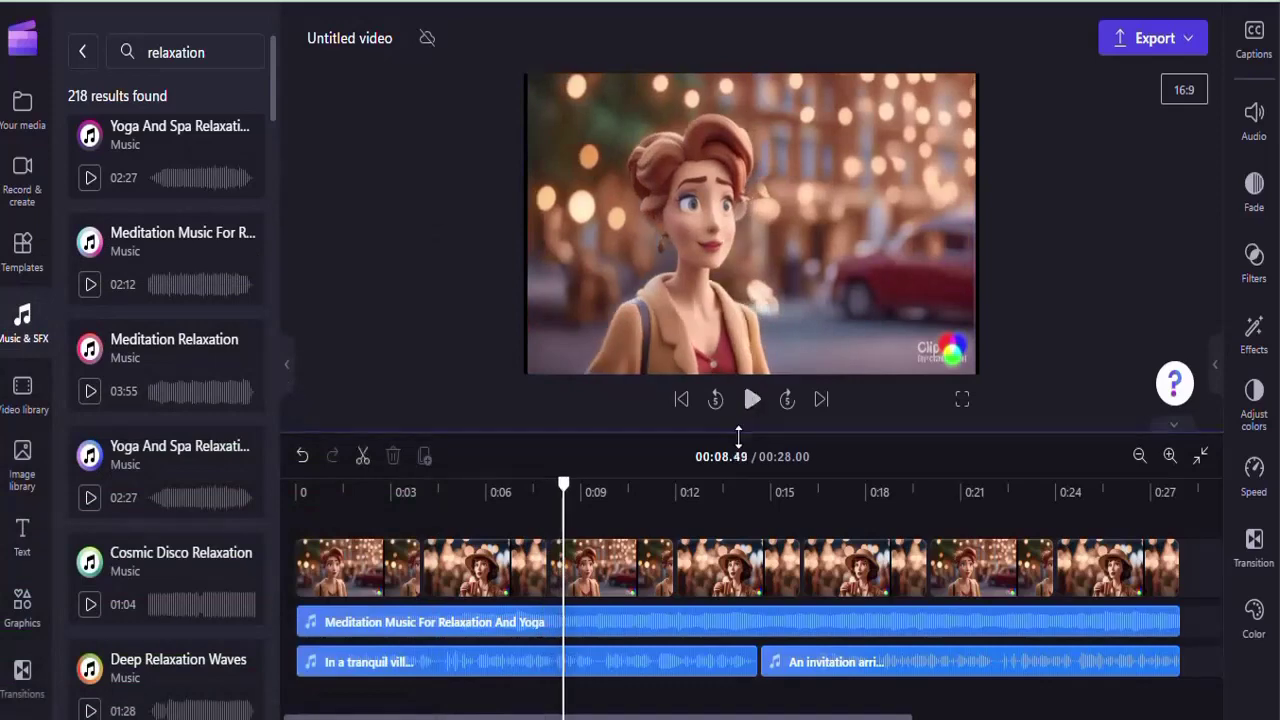
Step: Set the background music's volume to 30% and play the timeline briefly to check the mix
left_click(1058, 630)
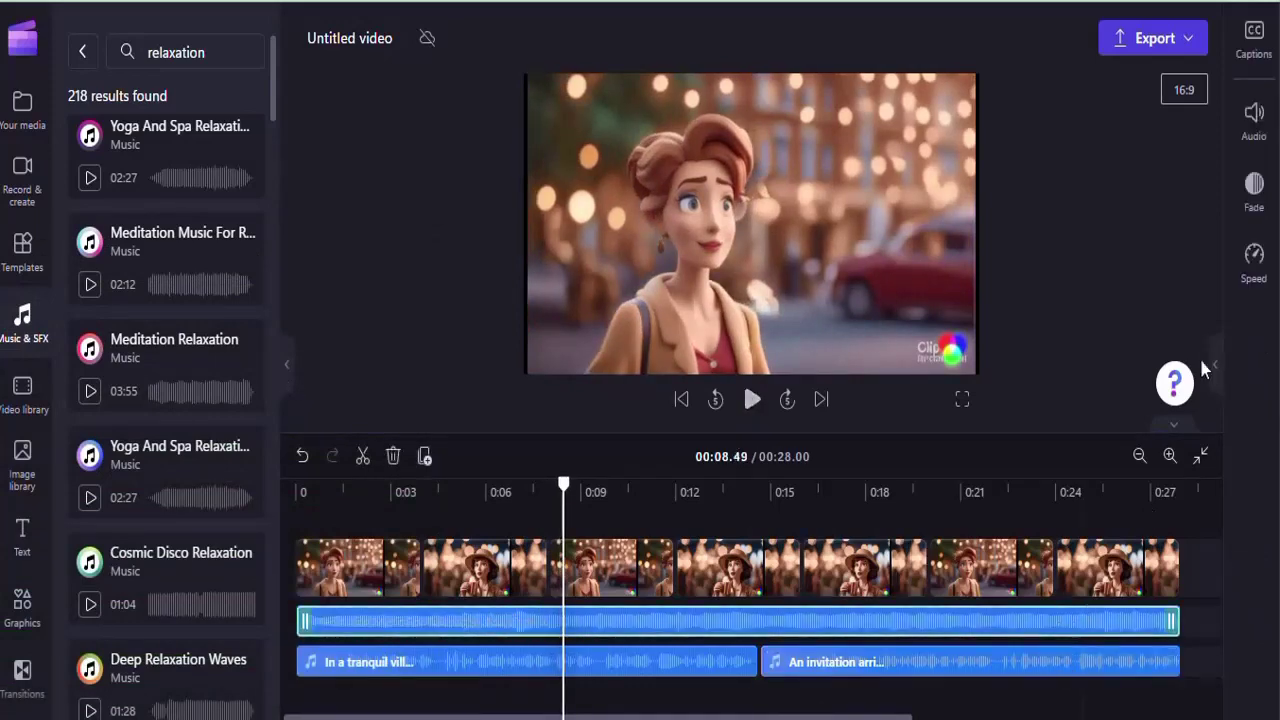
left_click(1255, 134)
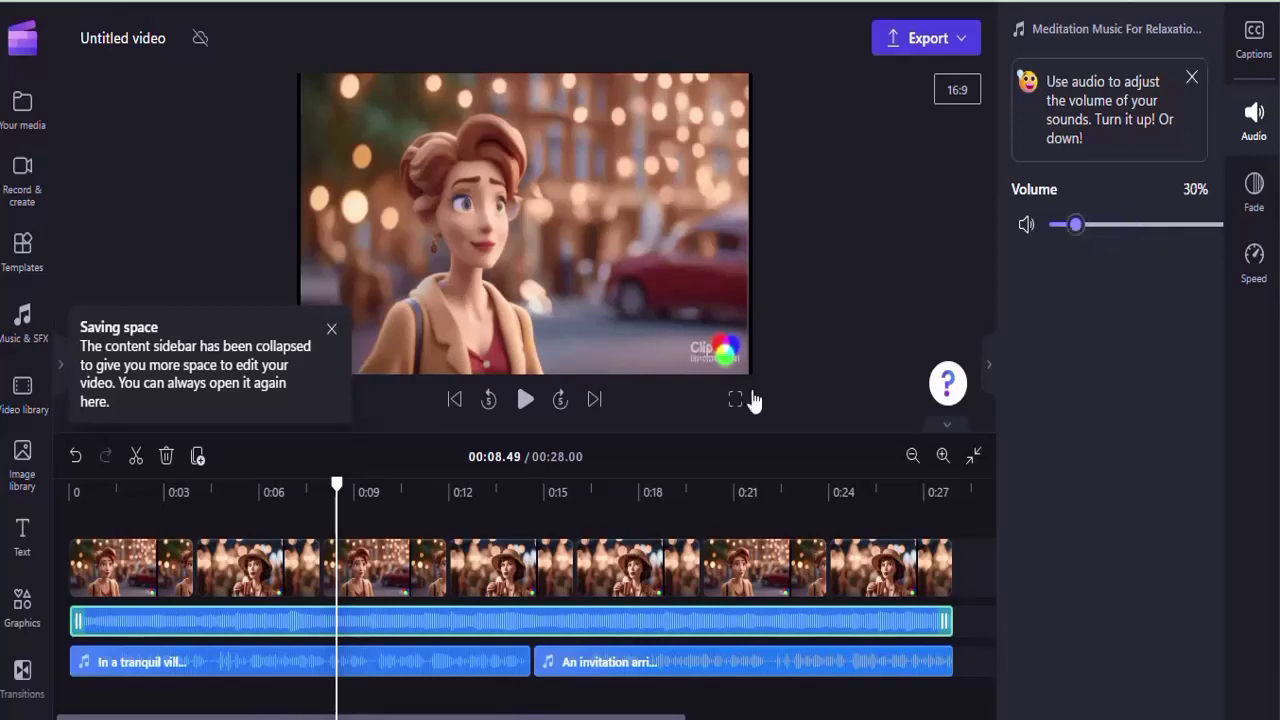
left_click(524, 401)
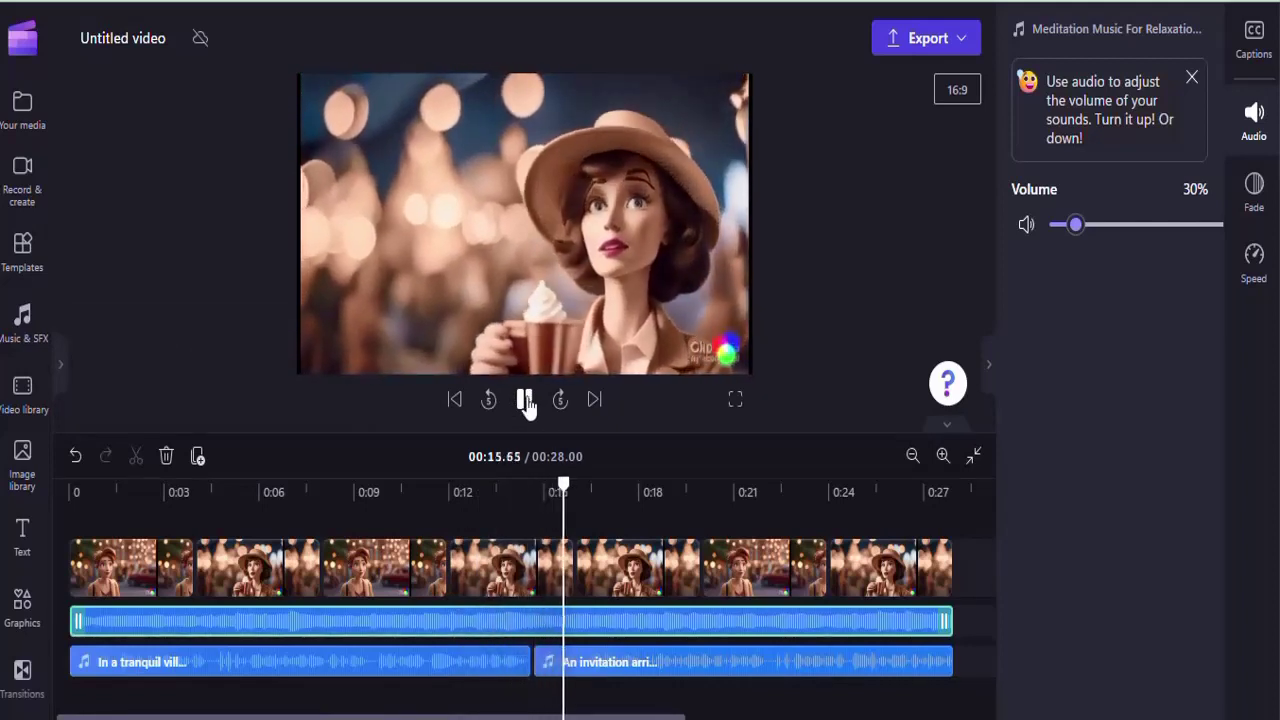
left_click(524, 400)
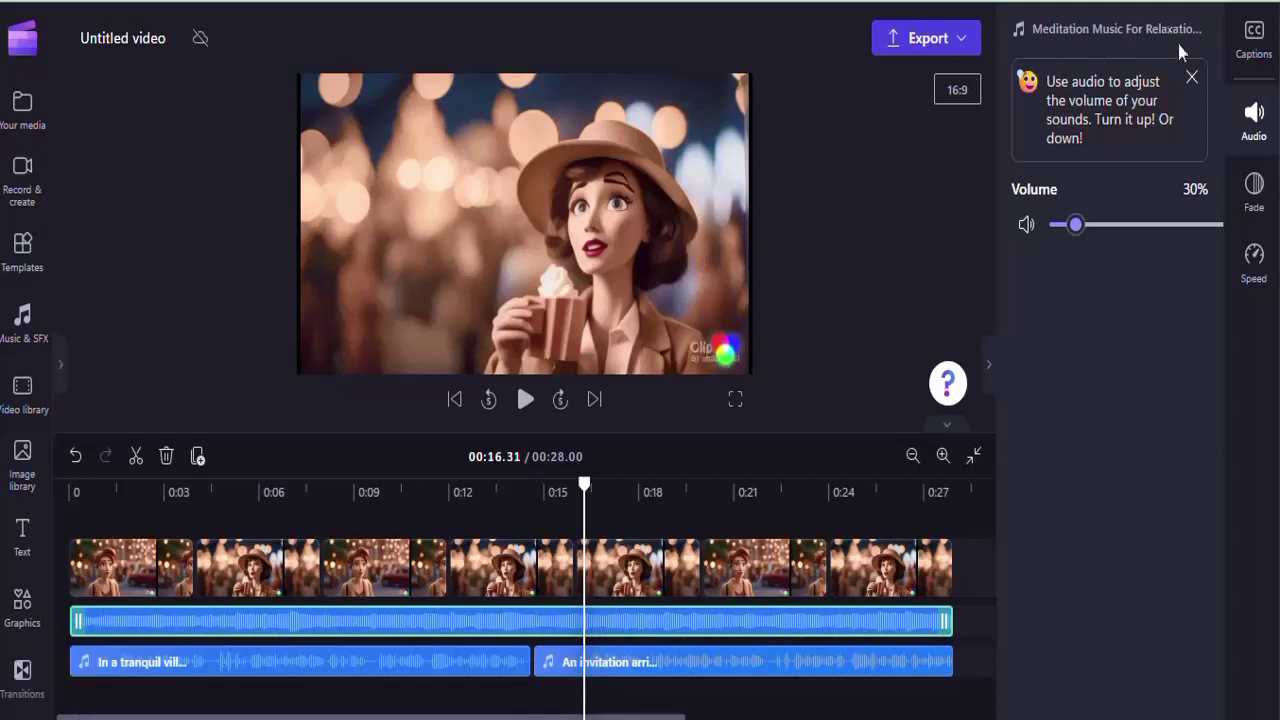
Step: Dismiss the audio volume tip and open the export options for the finished video
left_click(1192, 78)
left_click(955, 40)
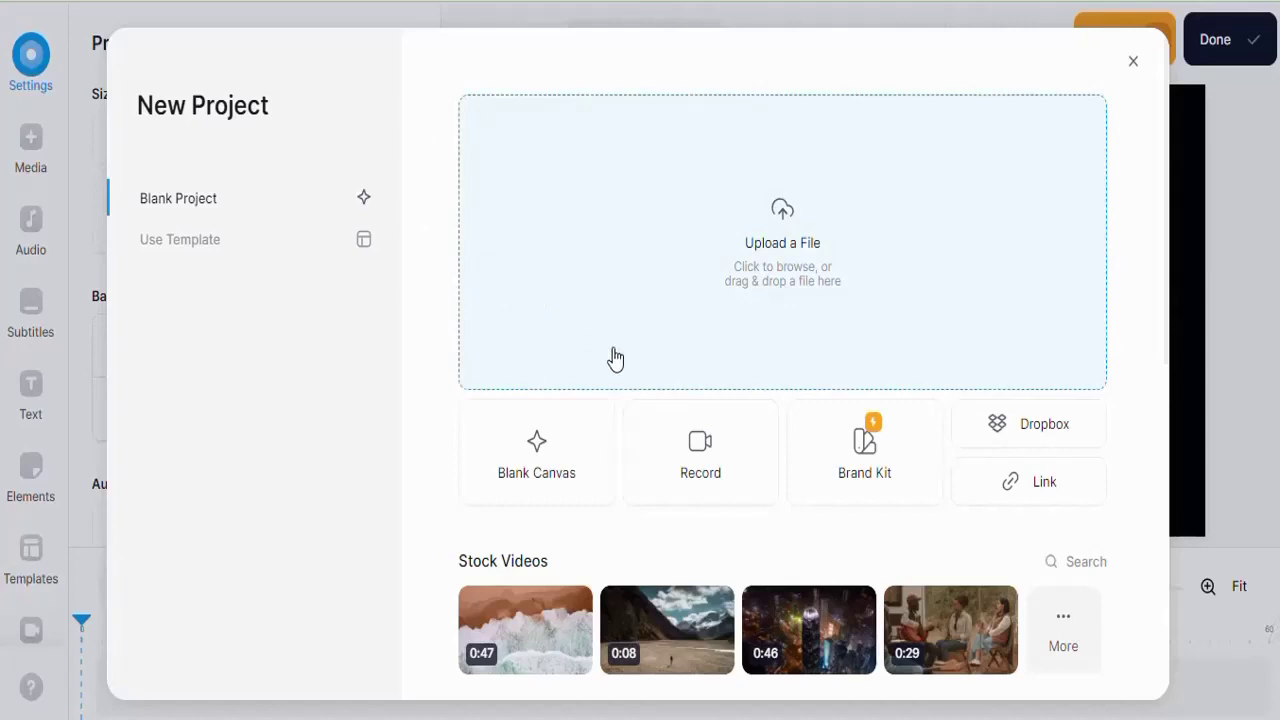
Step: Switch to the VEED.IO editor and upload the exported MP4 file Untitled video into the new project
scroll(700, 443, "down", 5)
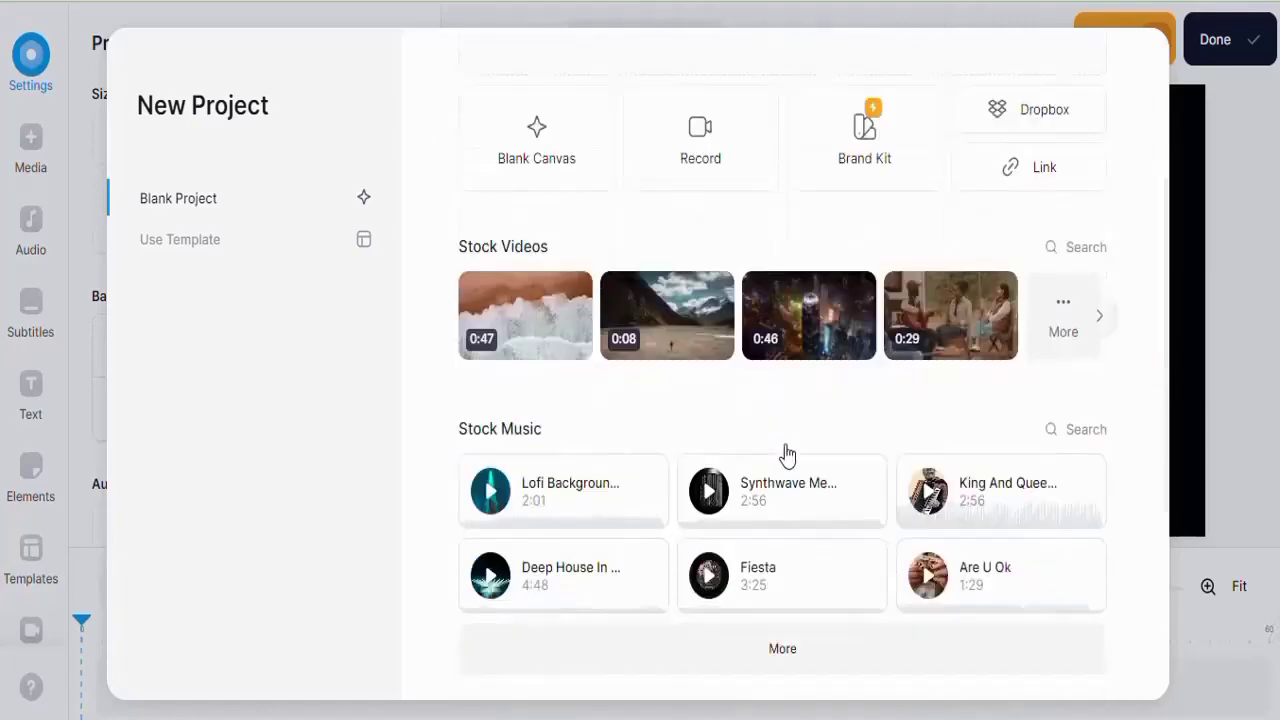
scroll(786, 444, "up", 5)
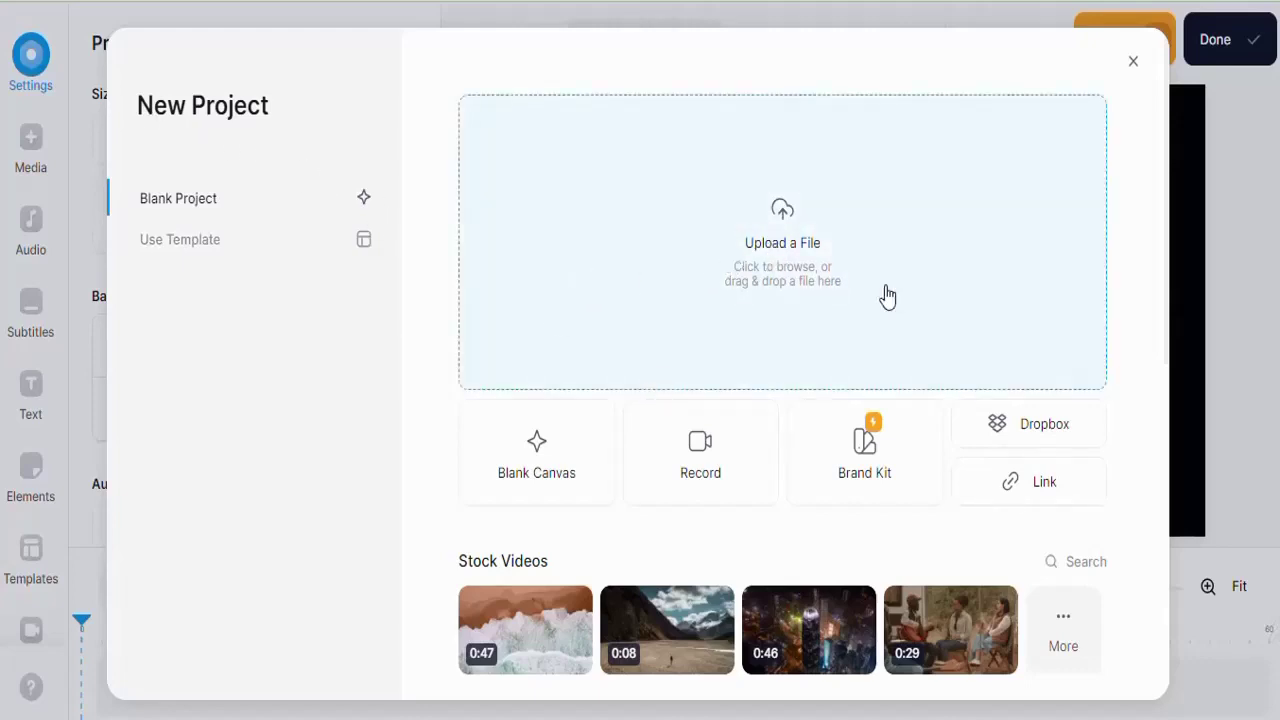
left_click(788, 261)
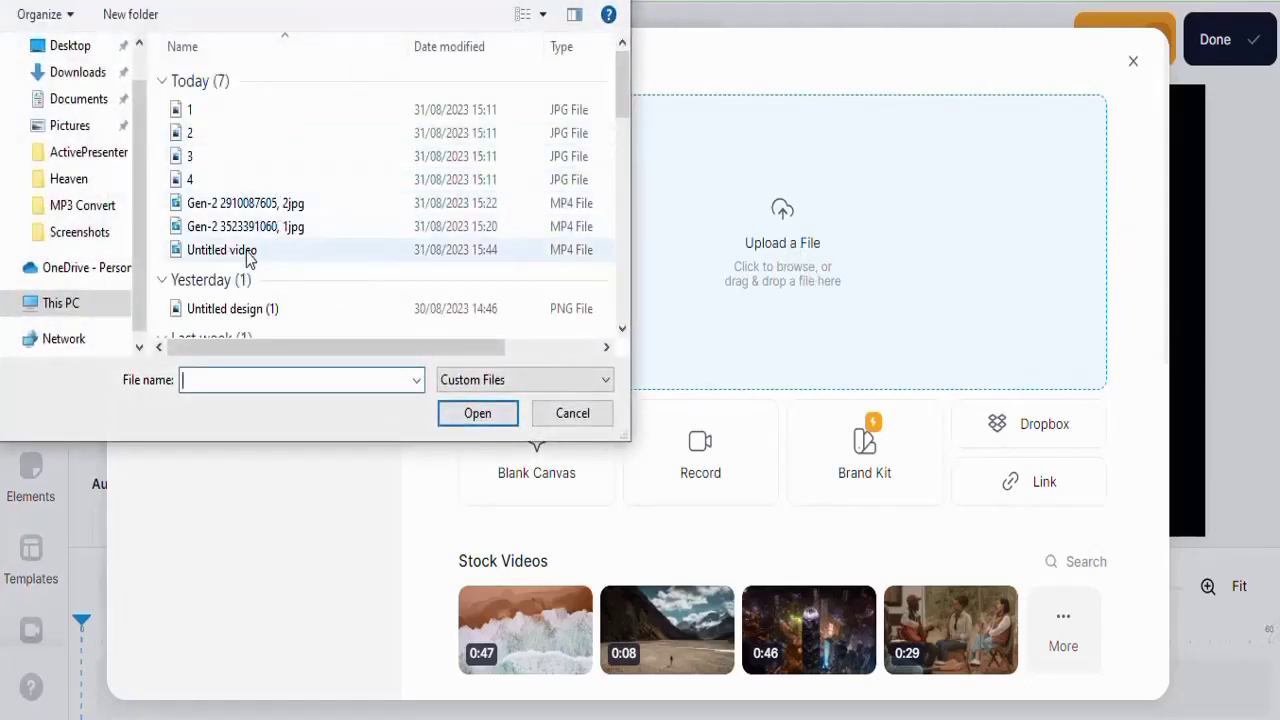
left_click(262, 254)
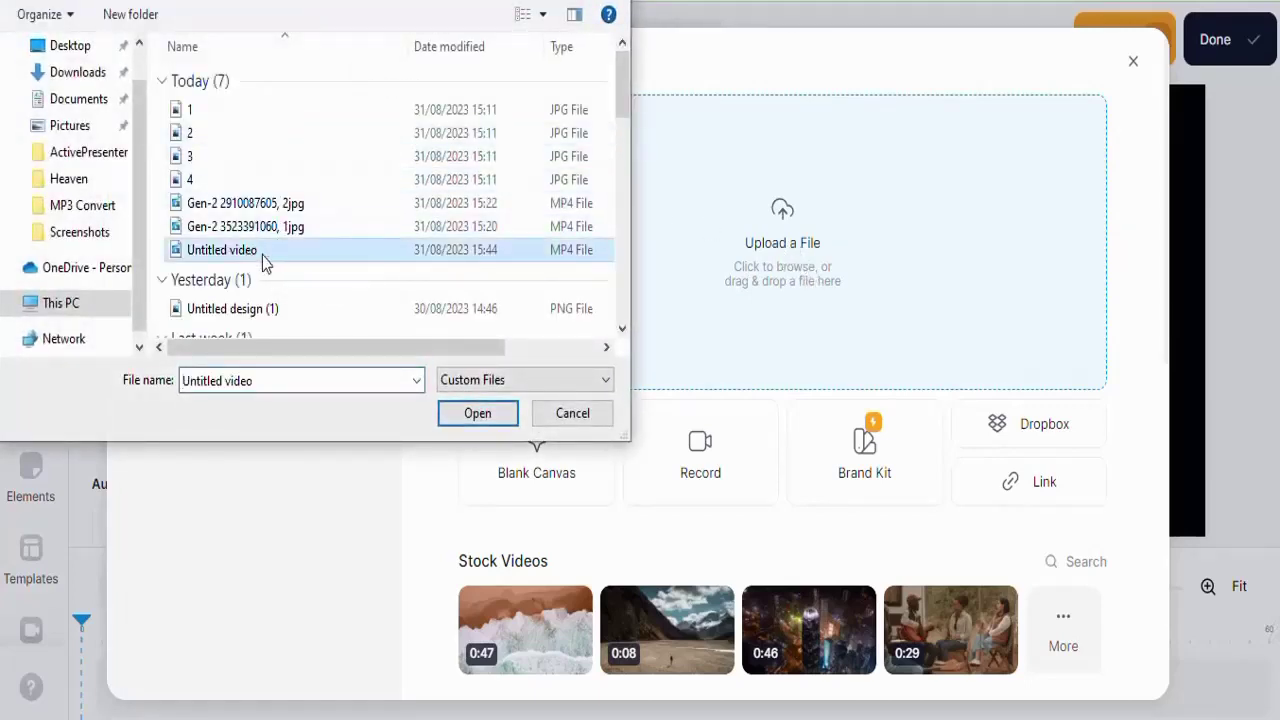
left_click(477, 413)
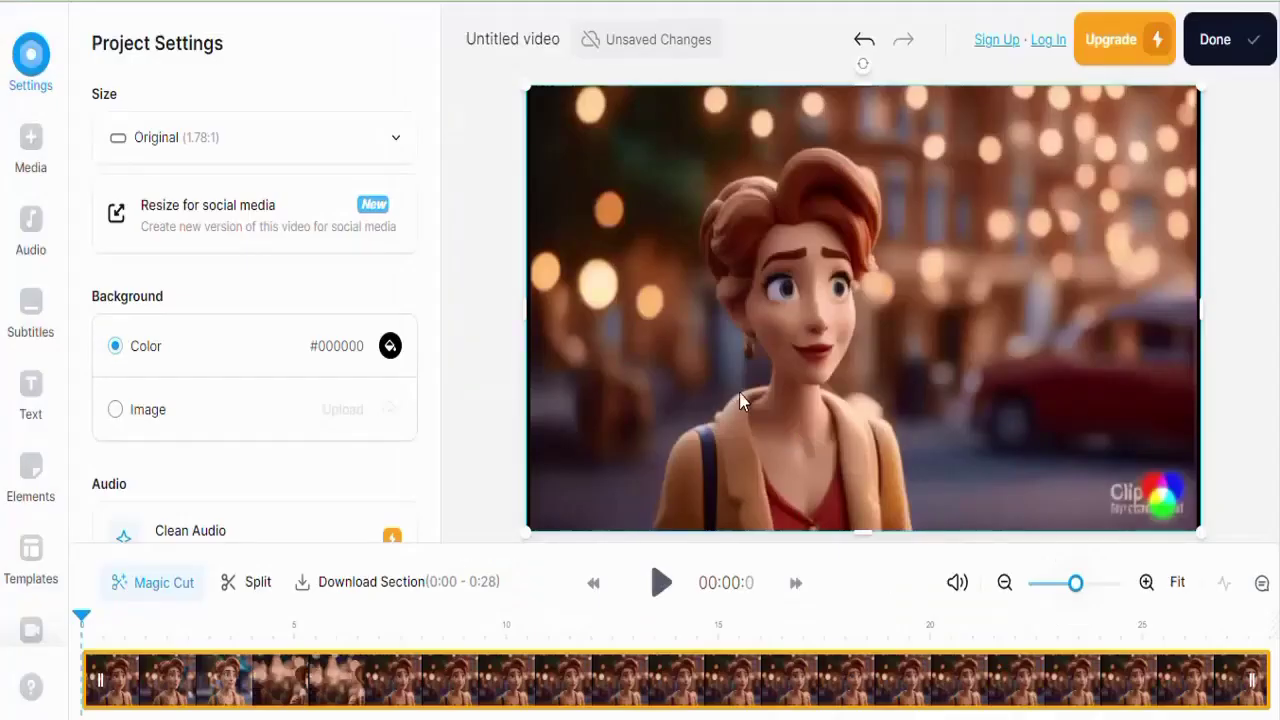
Step: Generate automatic subtitles for the video with English as the spoken language
left_click(31, 320)
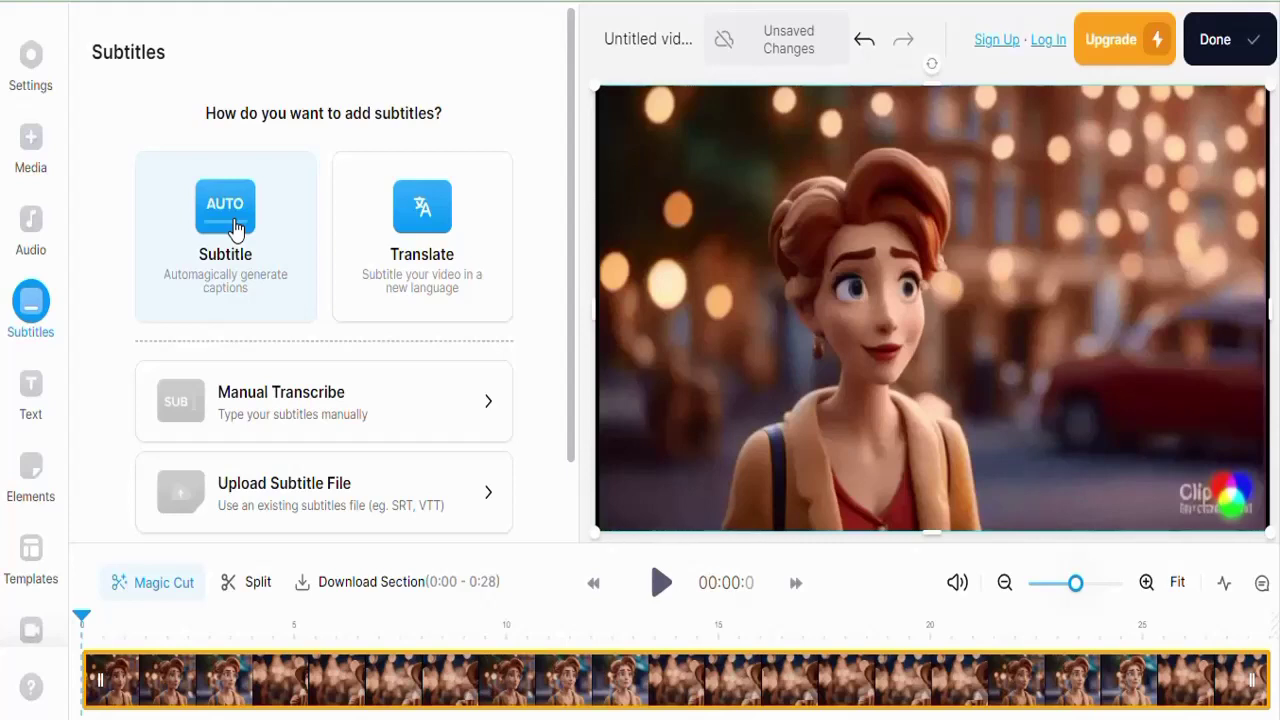
left_click(233, 229)
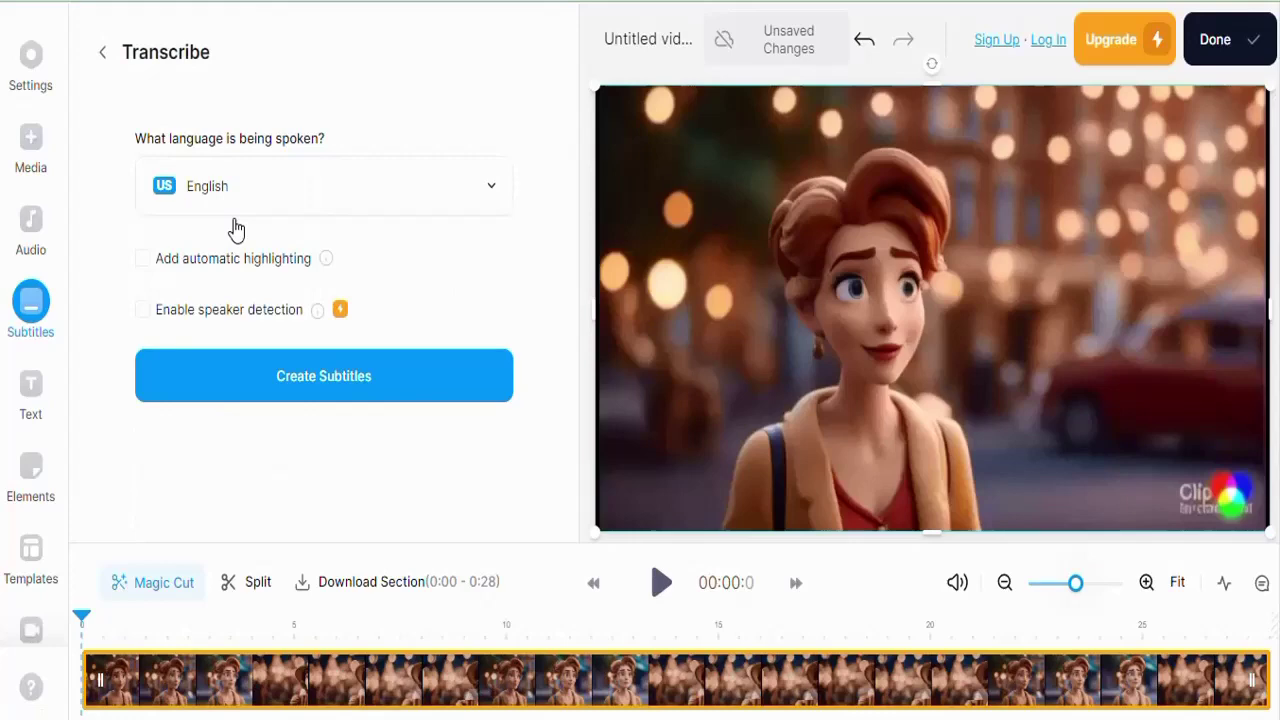
left_click(316, 388)
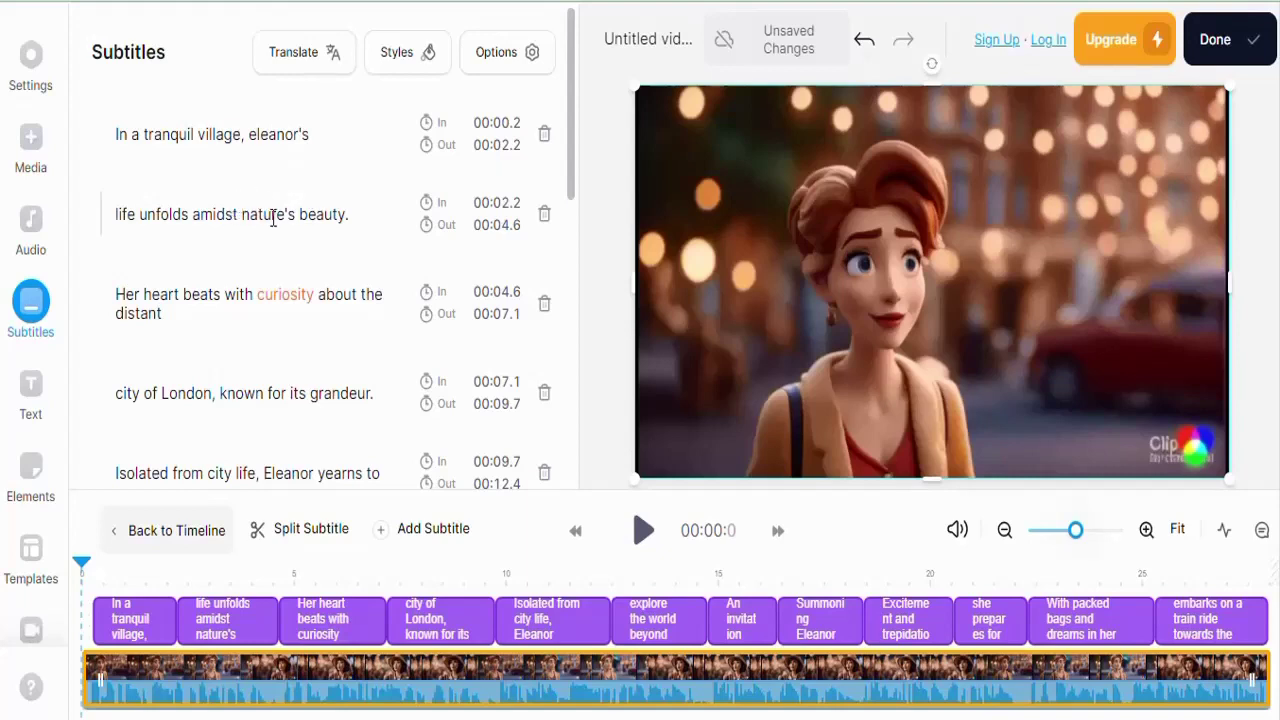
Step: Read through the generated subtitle lines and play the video to check them, stopping at about 15 seconds
scroll(300, 290, "down", 3)
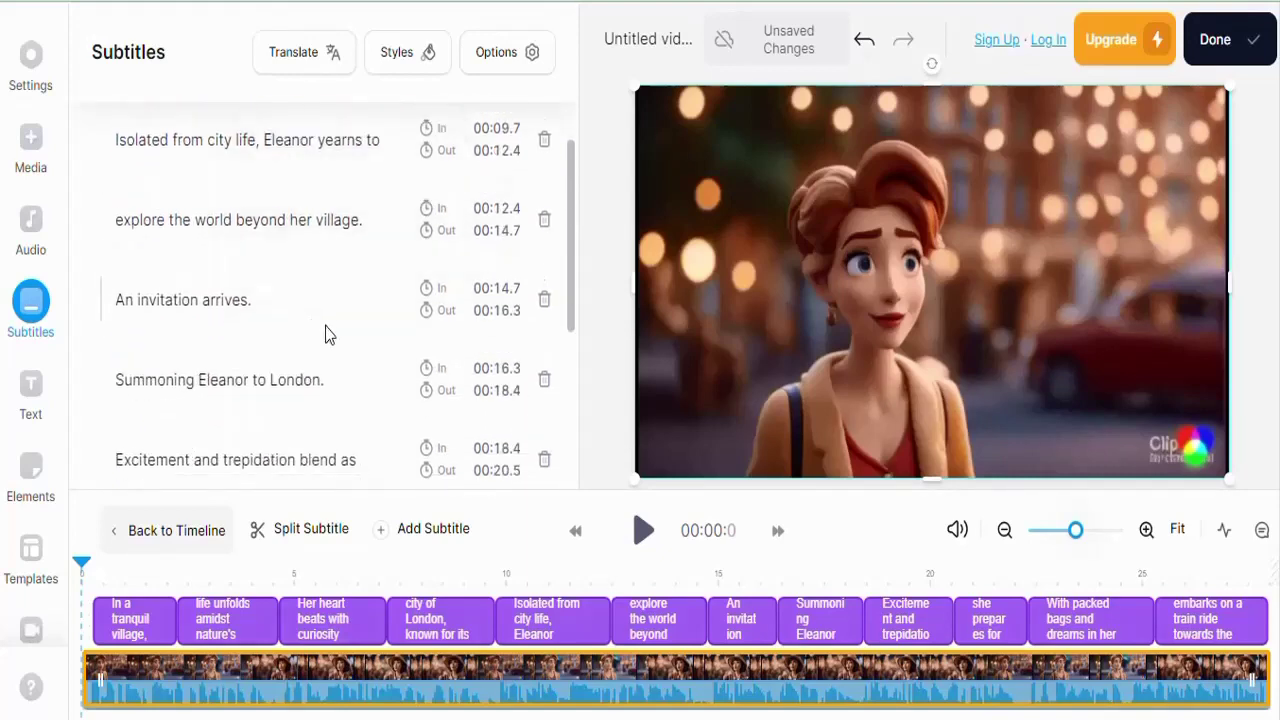
scroll(326, 334, "down", 1)
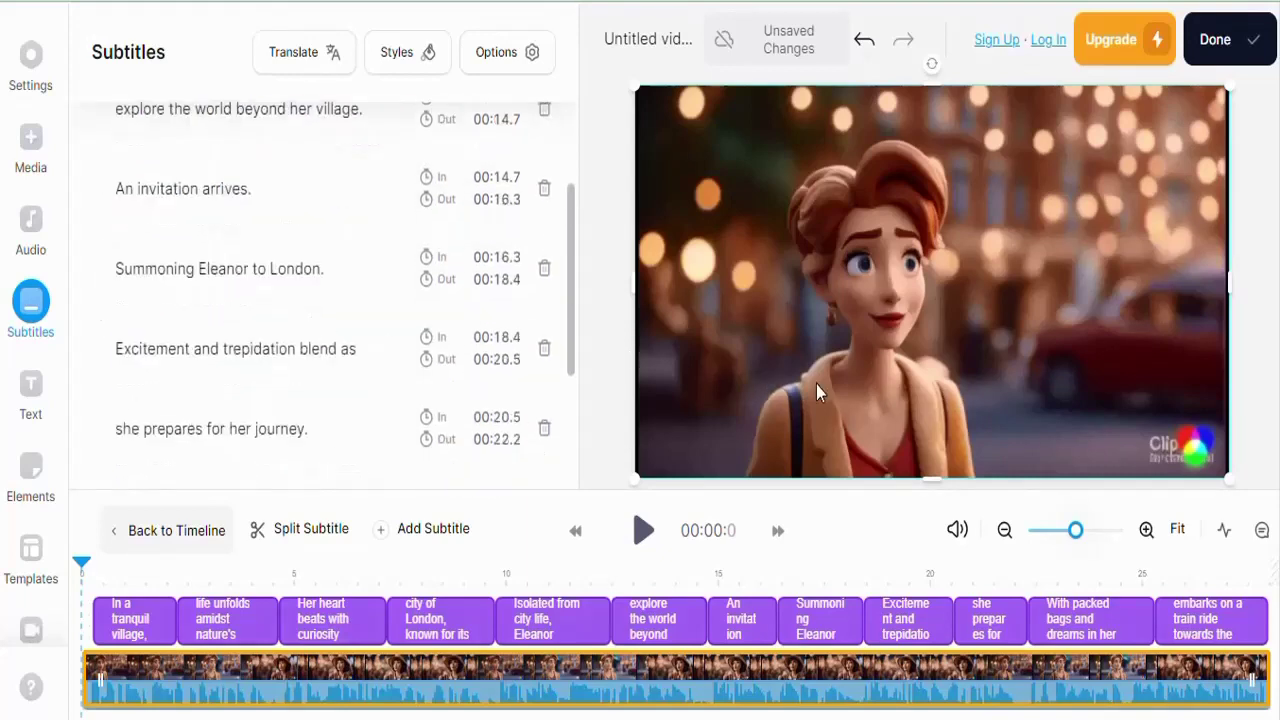
left_click(643, 531)
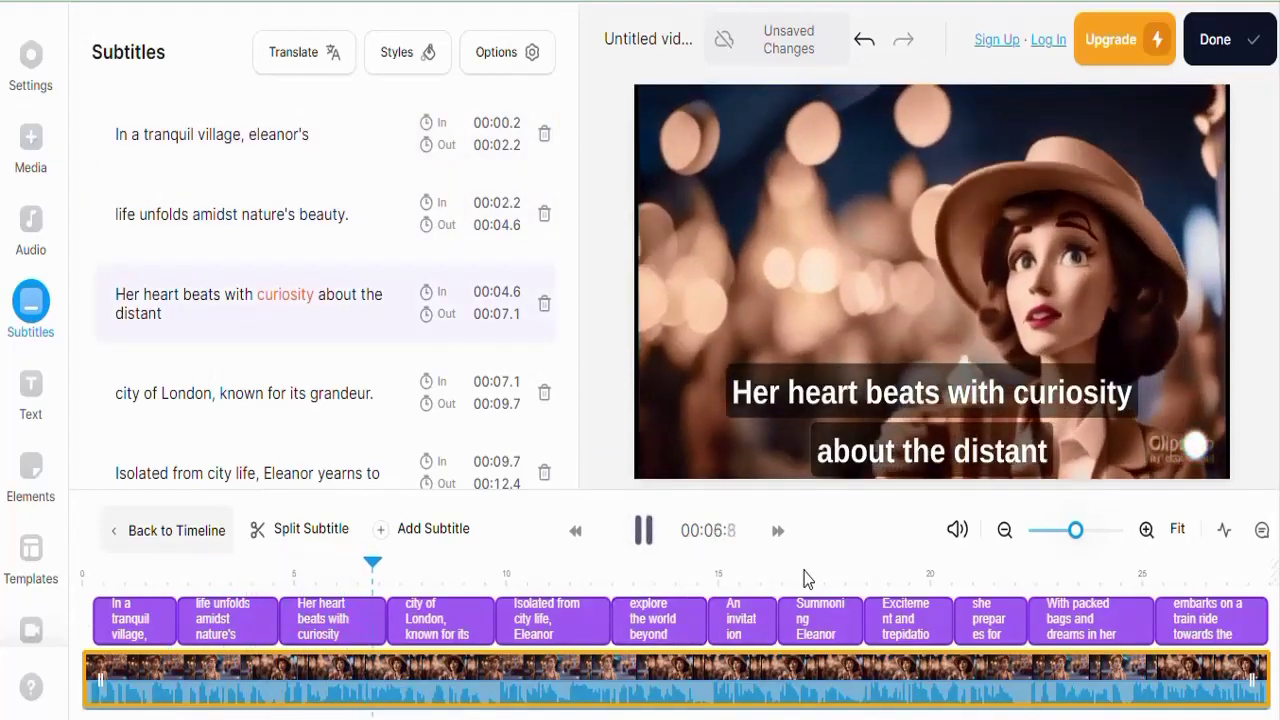
left_click(724, 574)
left_click(643, 531)
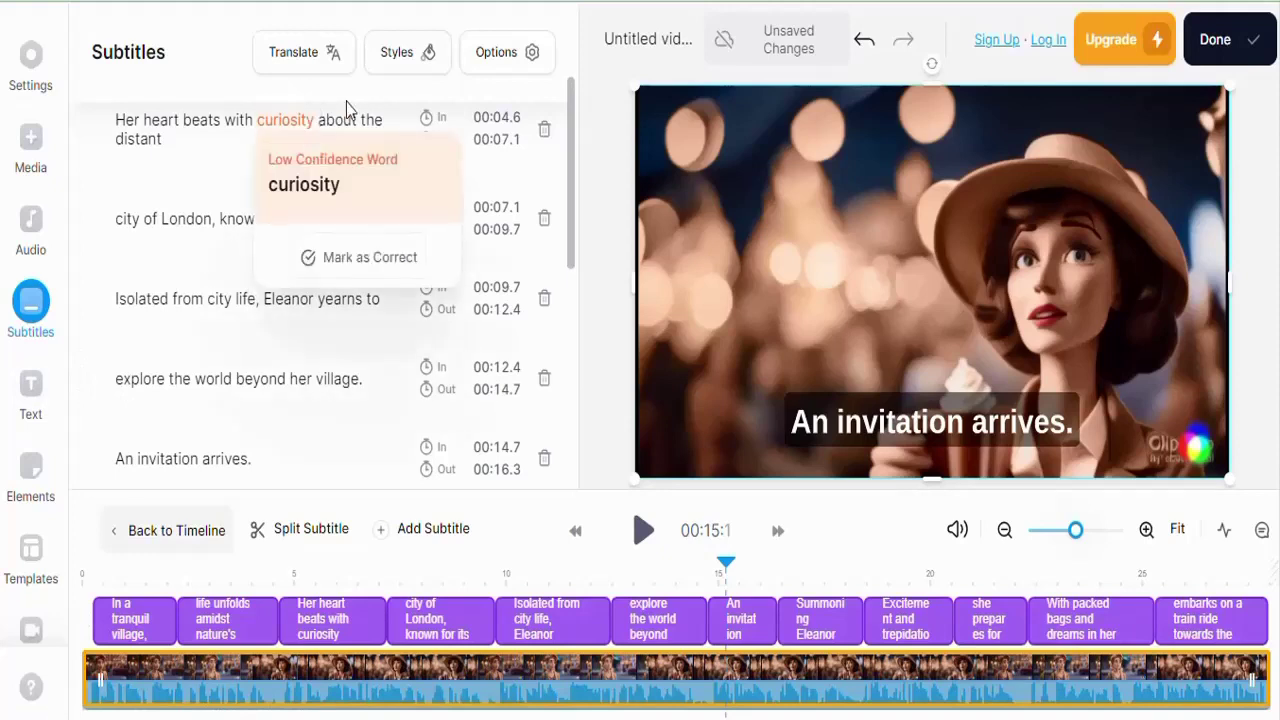
Step: Try the Highlight preset style on the subtitles and preview it in the video
left_click(401, 55)
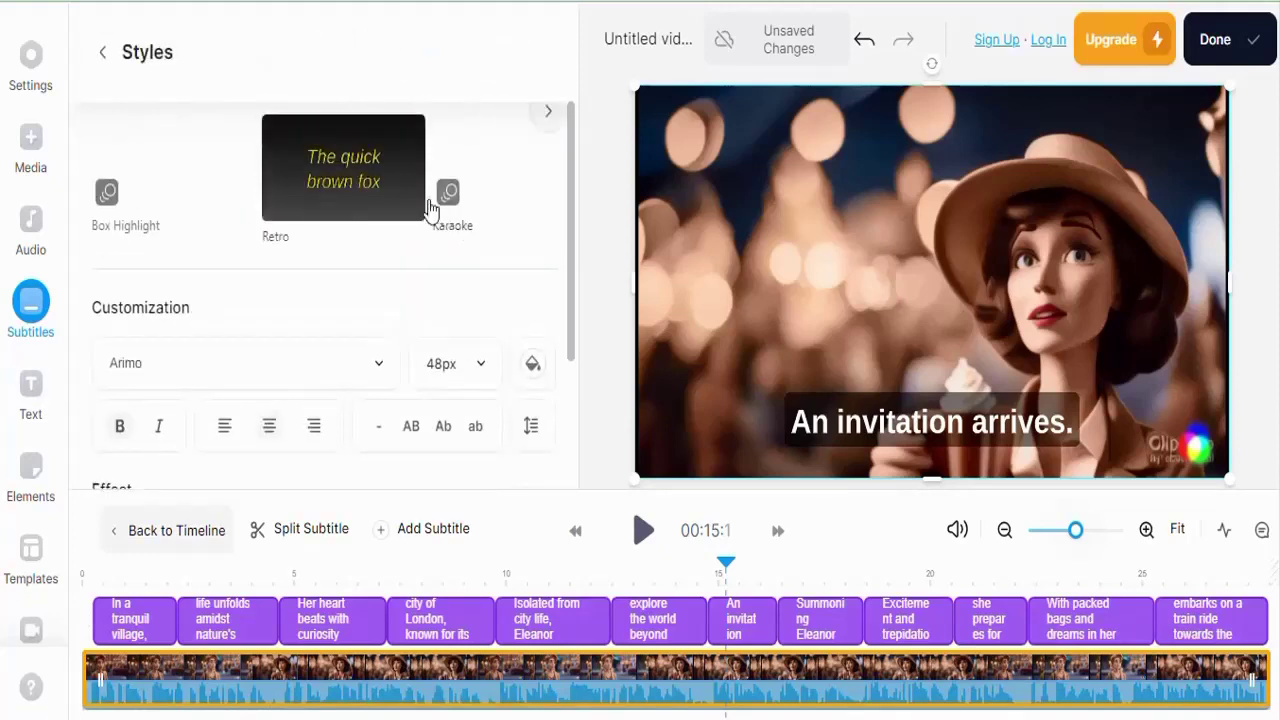
scroll(292, 237, "up", 2)
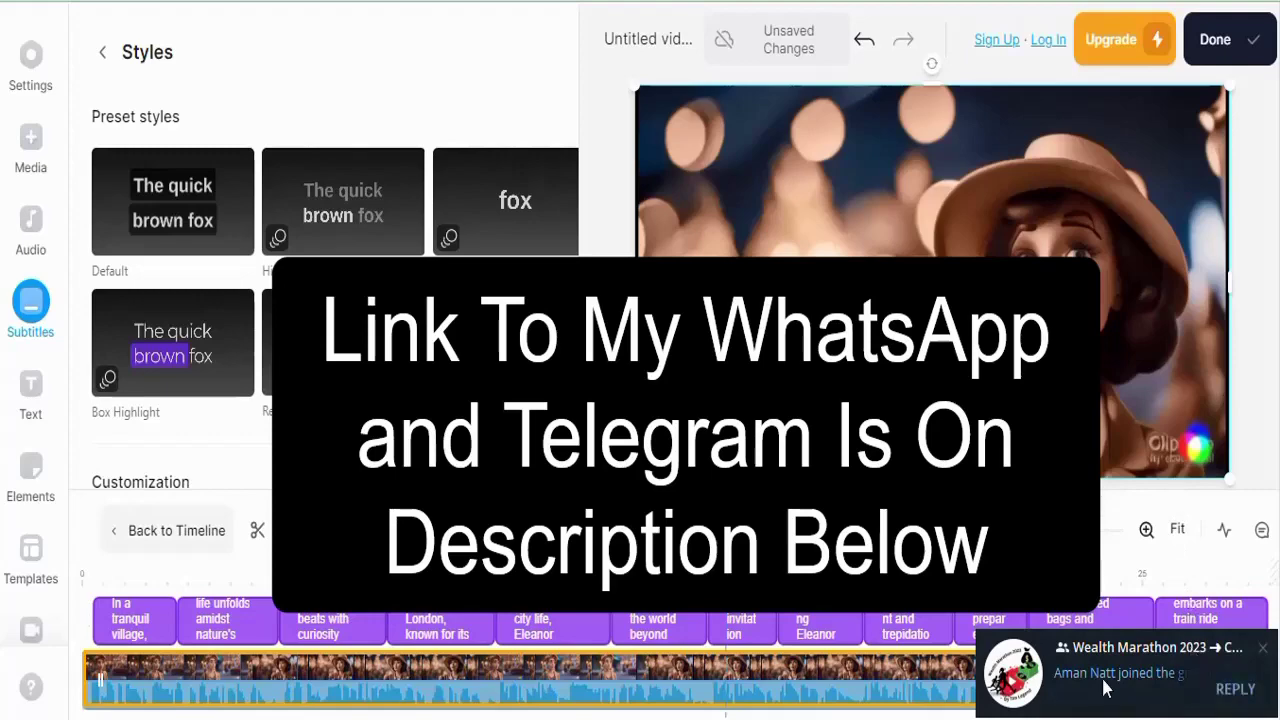
left_click(1262, 650)
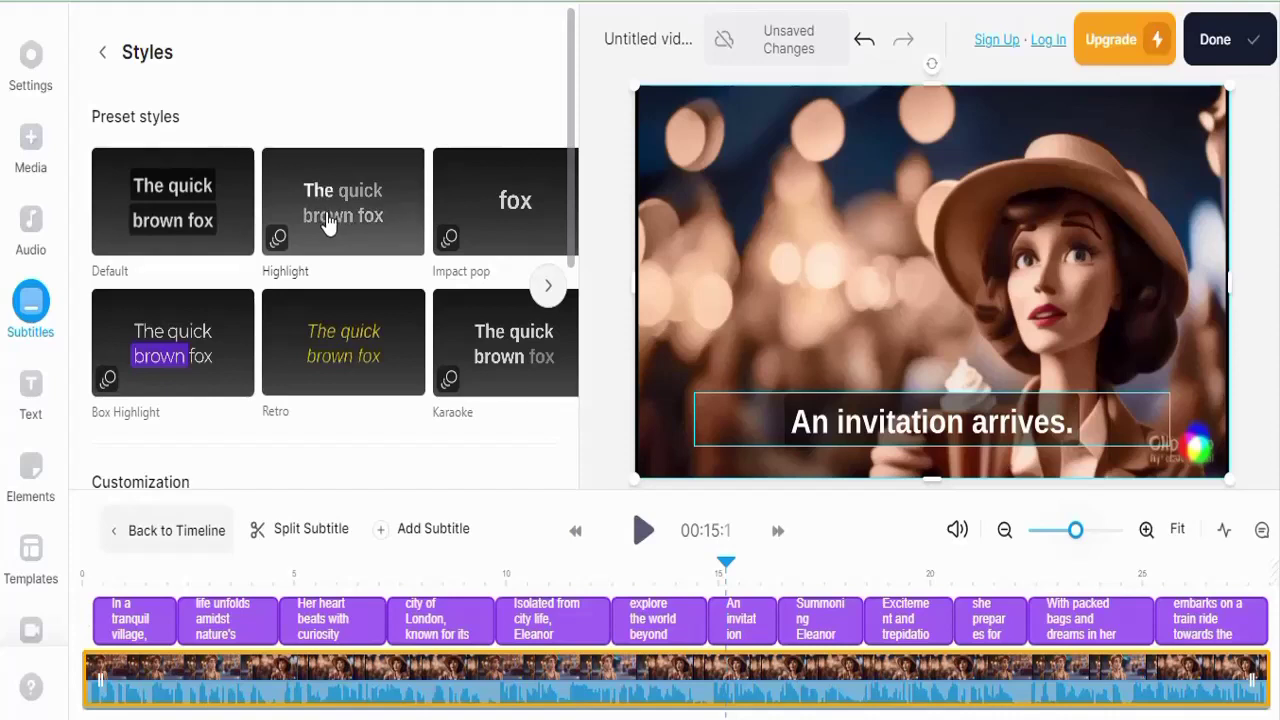
left_click(330, 222)
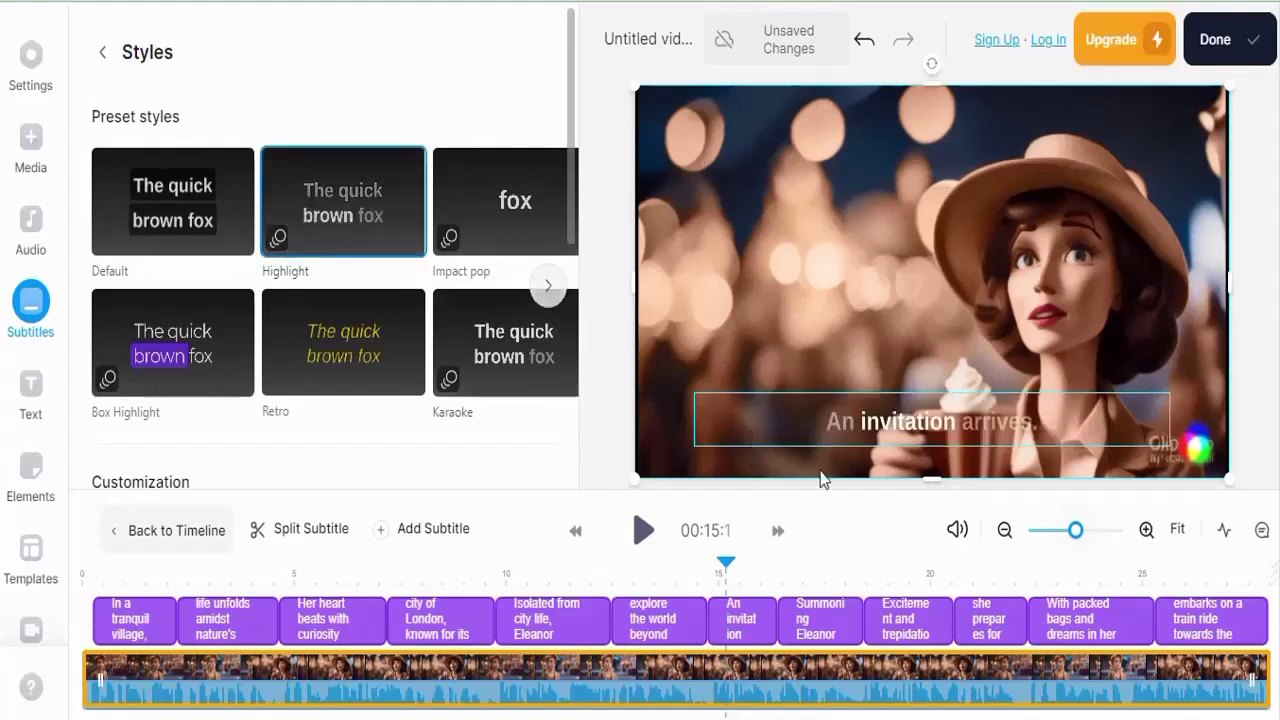
left_click(643, 532)
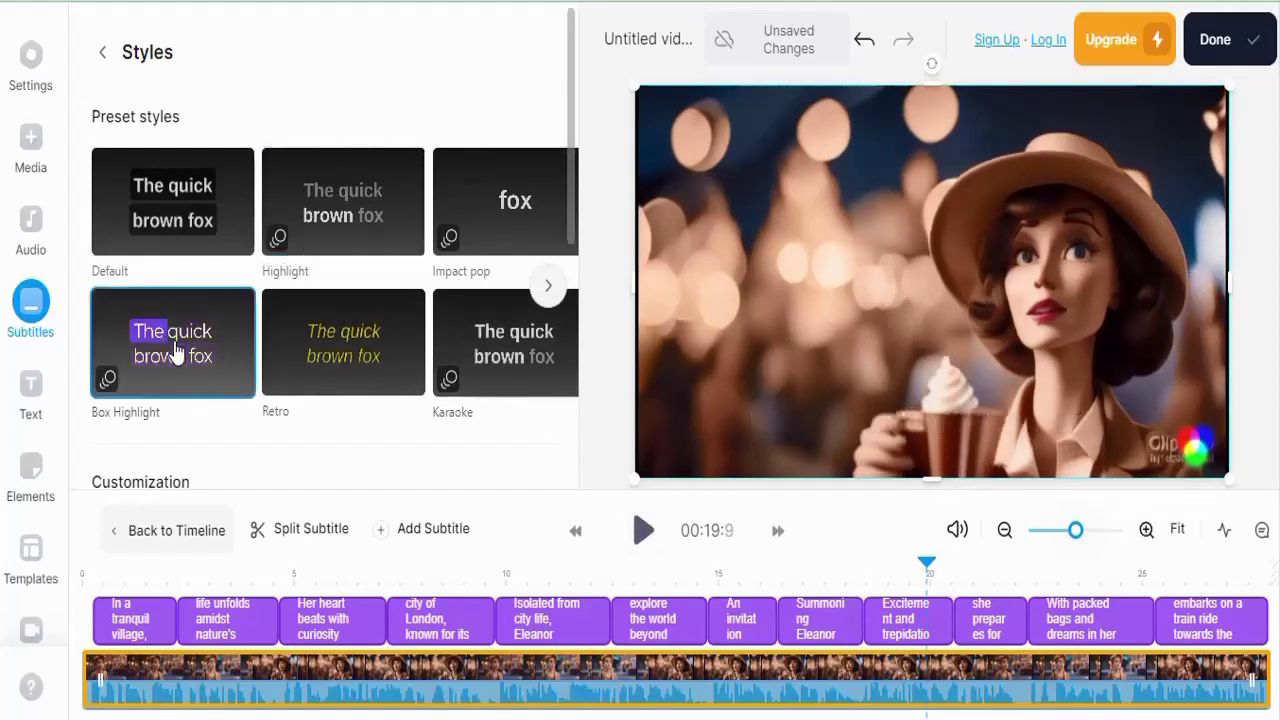
Step: Apply the Box Highlight preset style to the subtitles and play a few seconds to check it
left_click(644, 536)
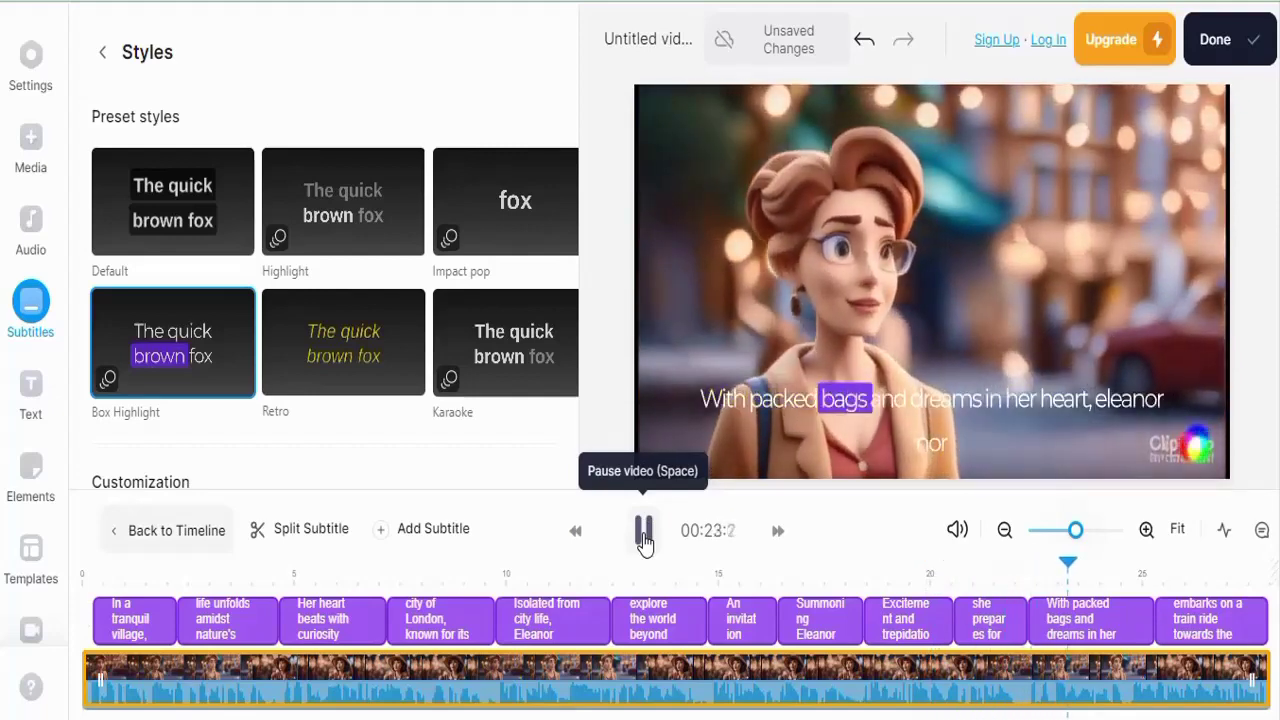
left_click(644, 536)
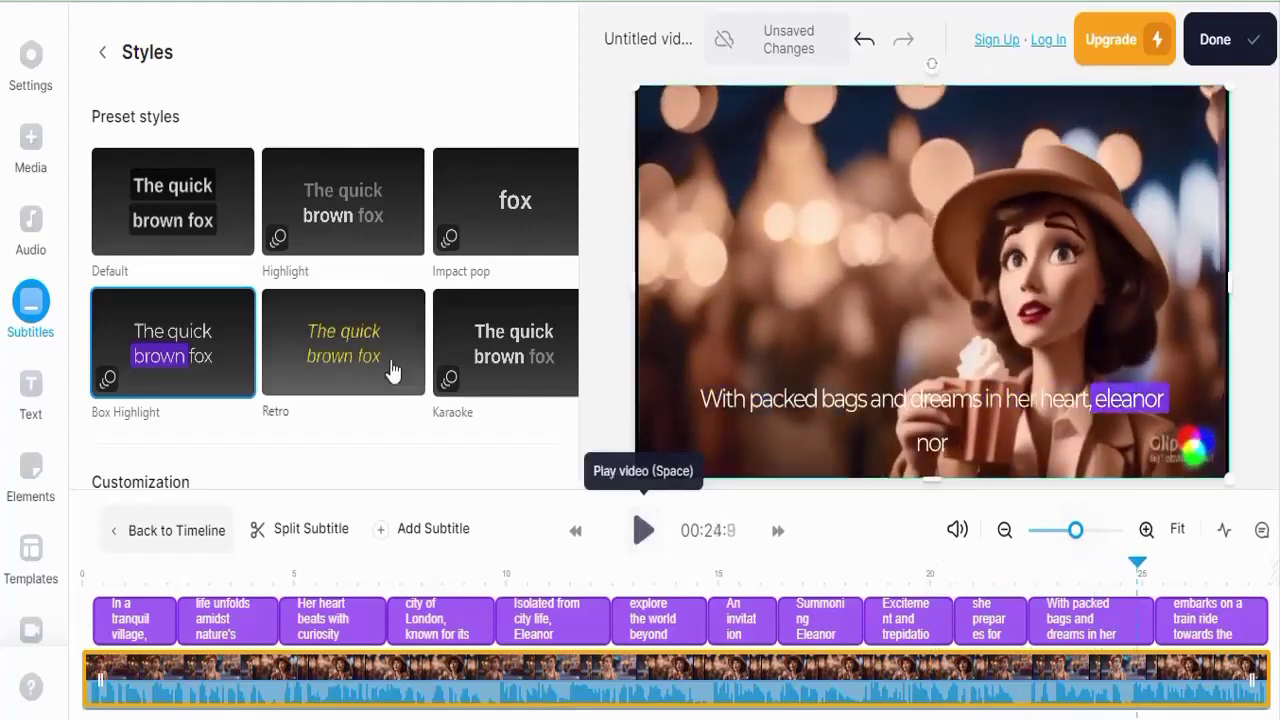
Step: Examine the subtitle customization, effect and animation options, keeping the Box Highlight animation
scroll(355, 330, "down", 5)
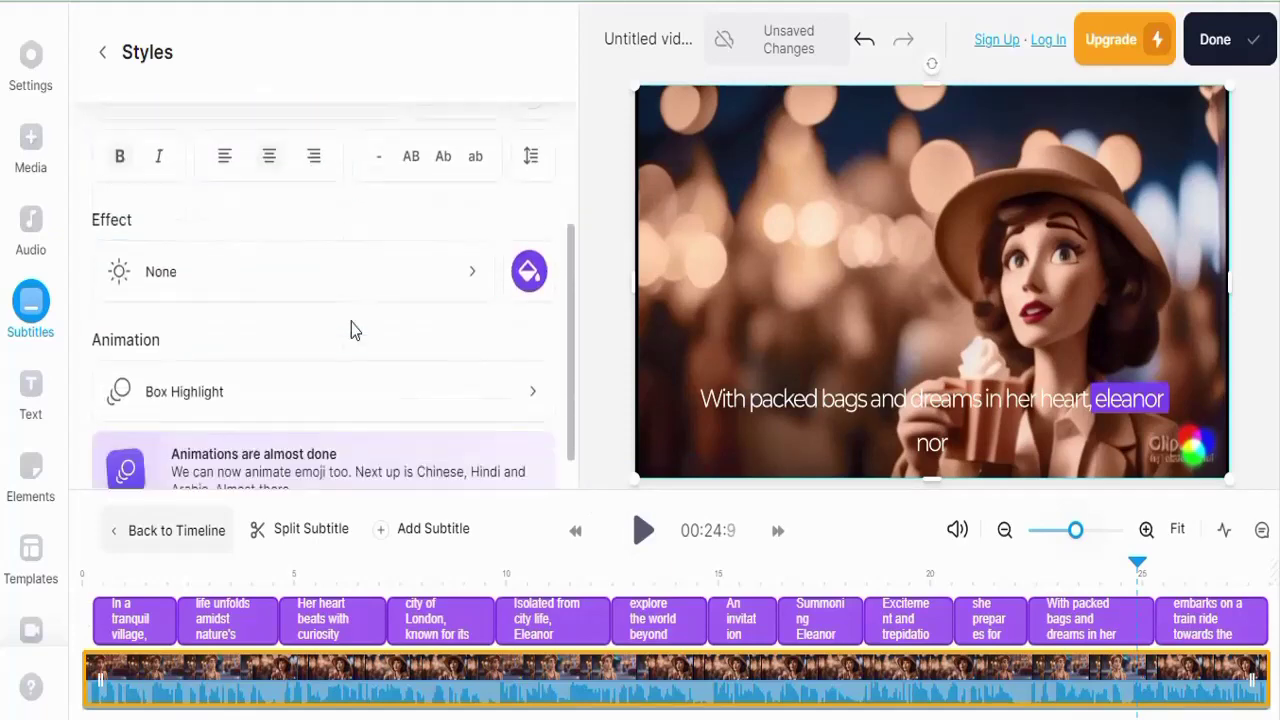
scroll(351, 325, "up", 2)
scroll(351, 325, "down", 3)
scroll(427, 273, "down", 1)
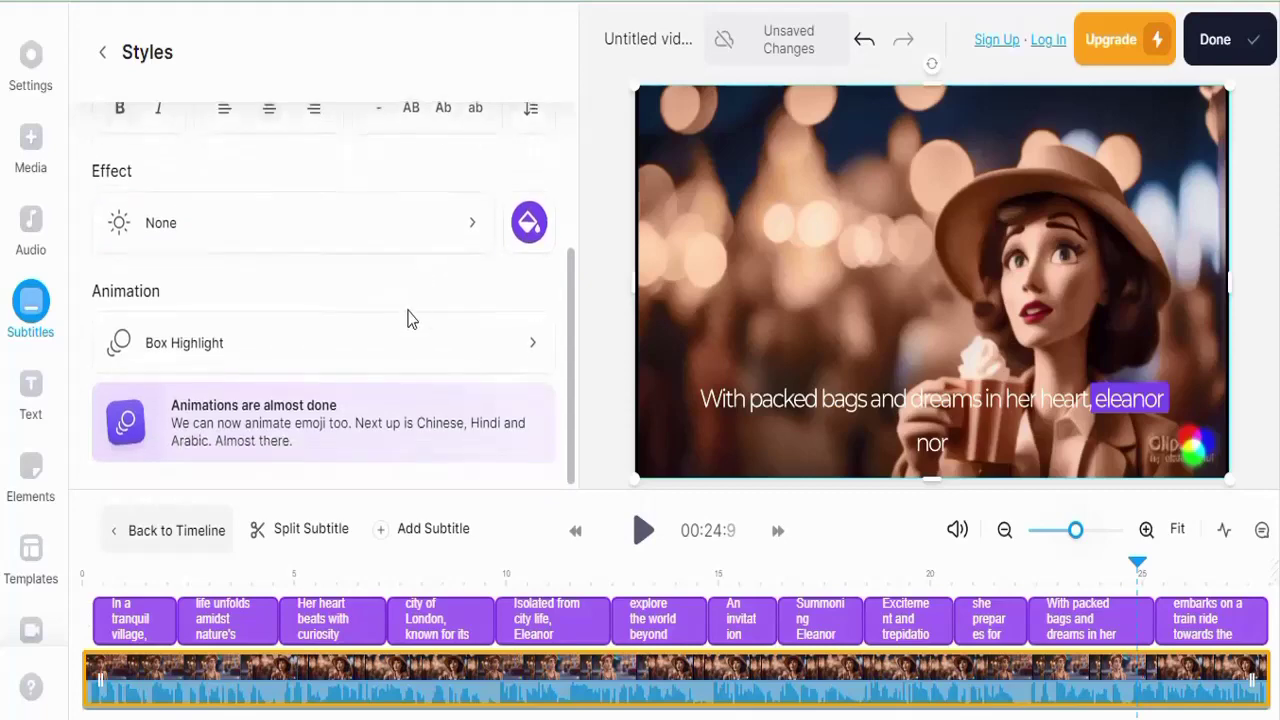
left_click(446, 349)
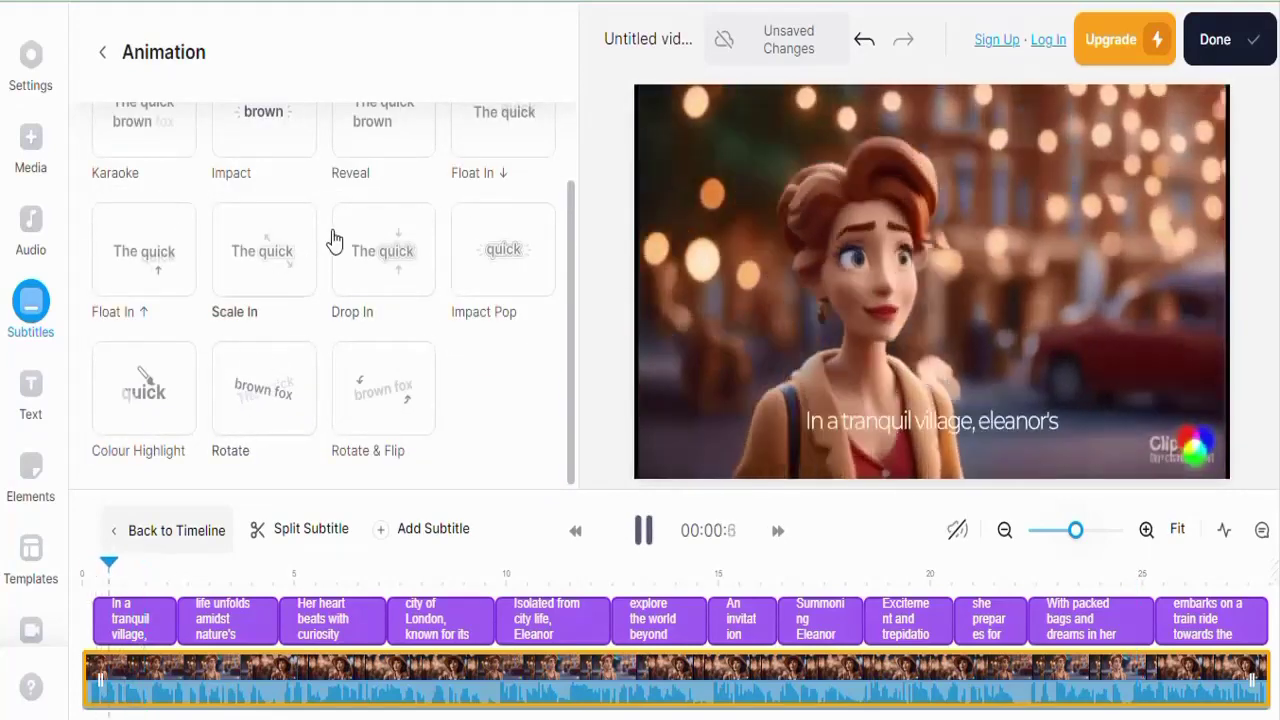
scroll(300, 260, "up", 5)
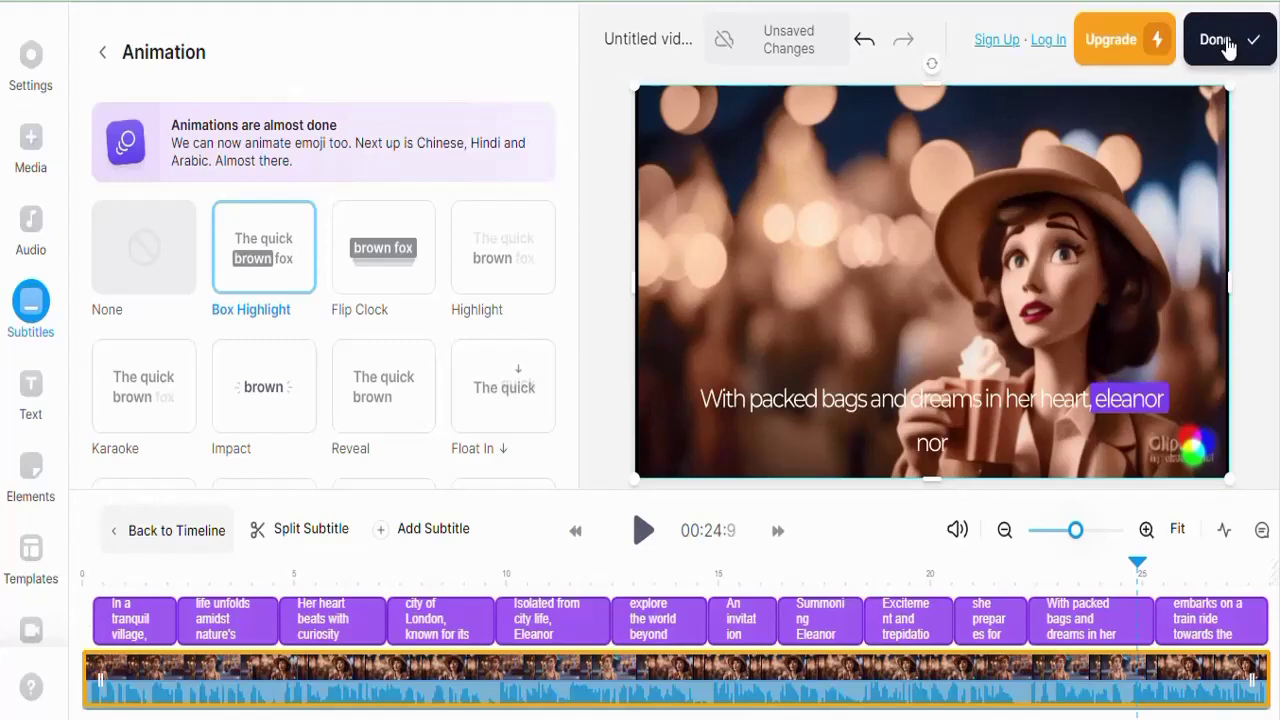
Step: Finish the project and download the subtitled video as a free 720p MP4
left_click(1229, 47)
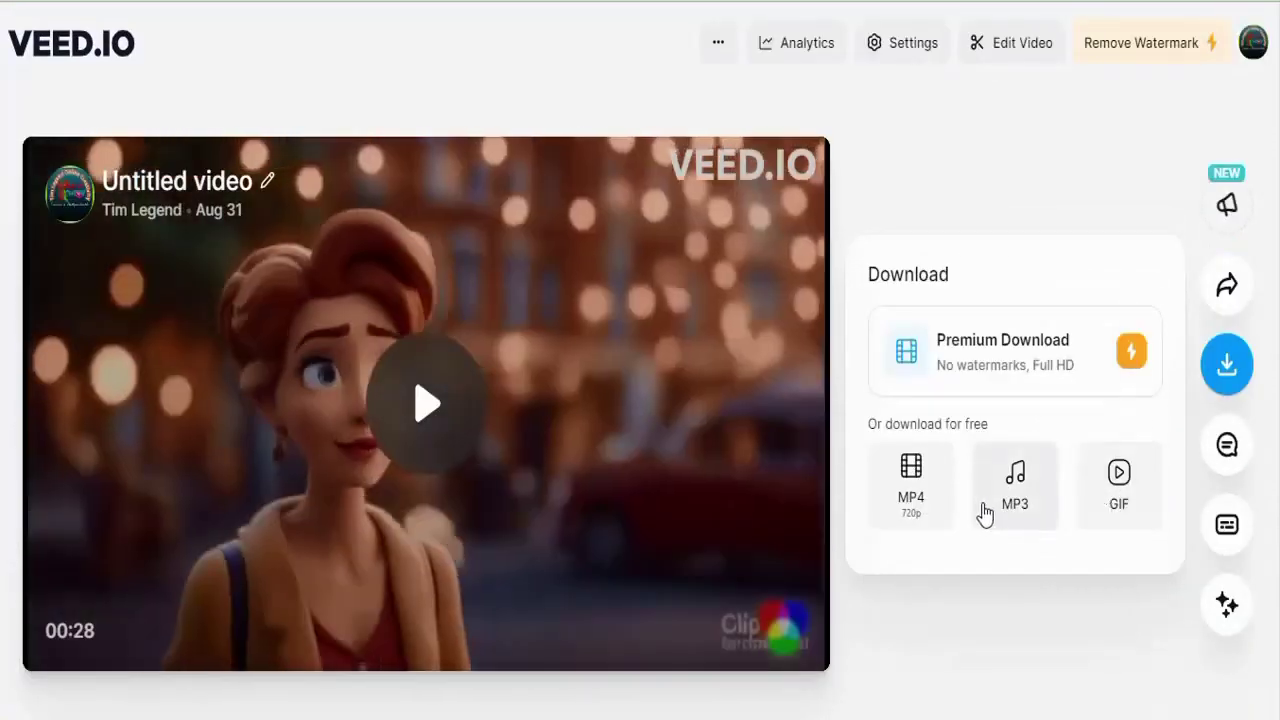
left_click(912, 490)
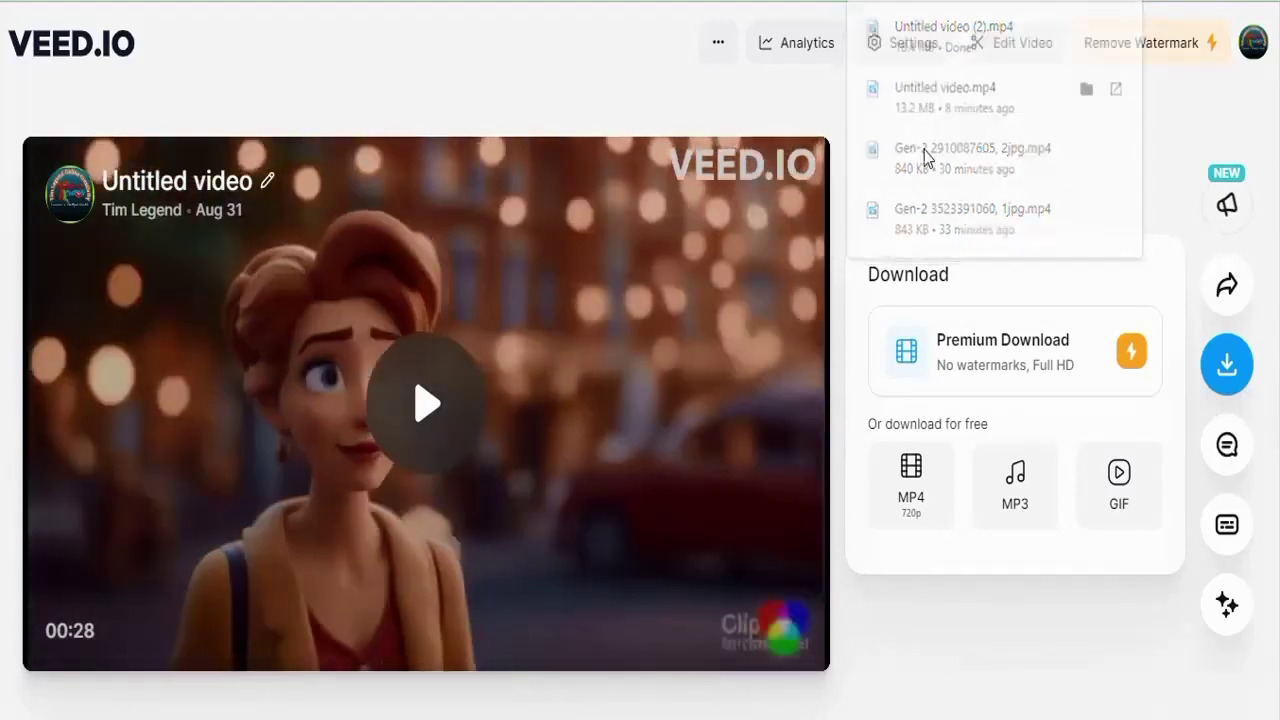
Step: Open the downloaded Untitled video (2) in the media player, watch its opening, and pause it
left_click(924, 150)
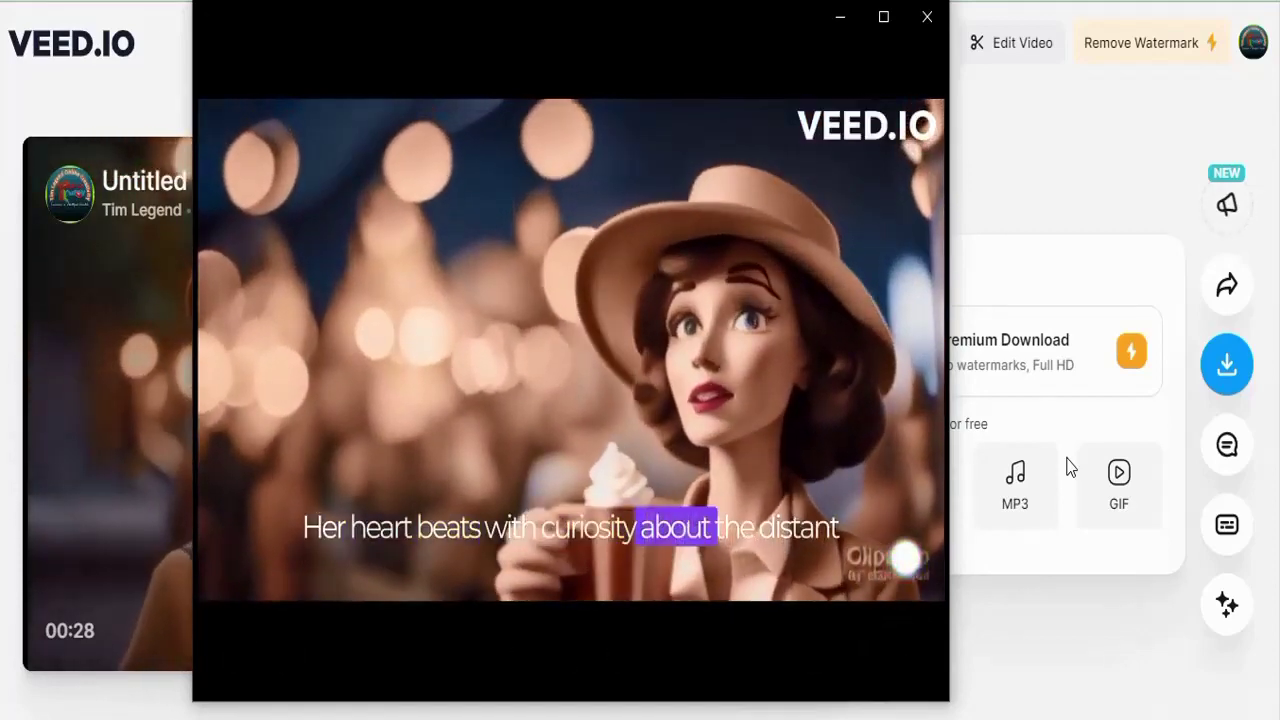
left_click(883, 333)
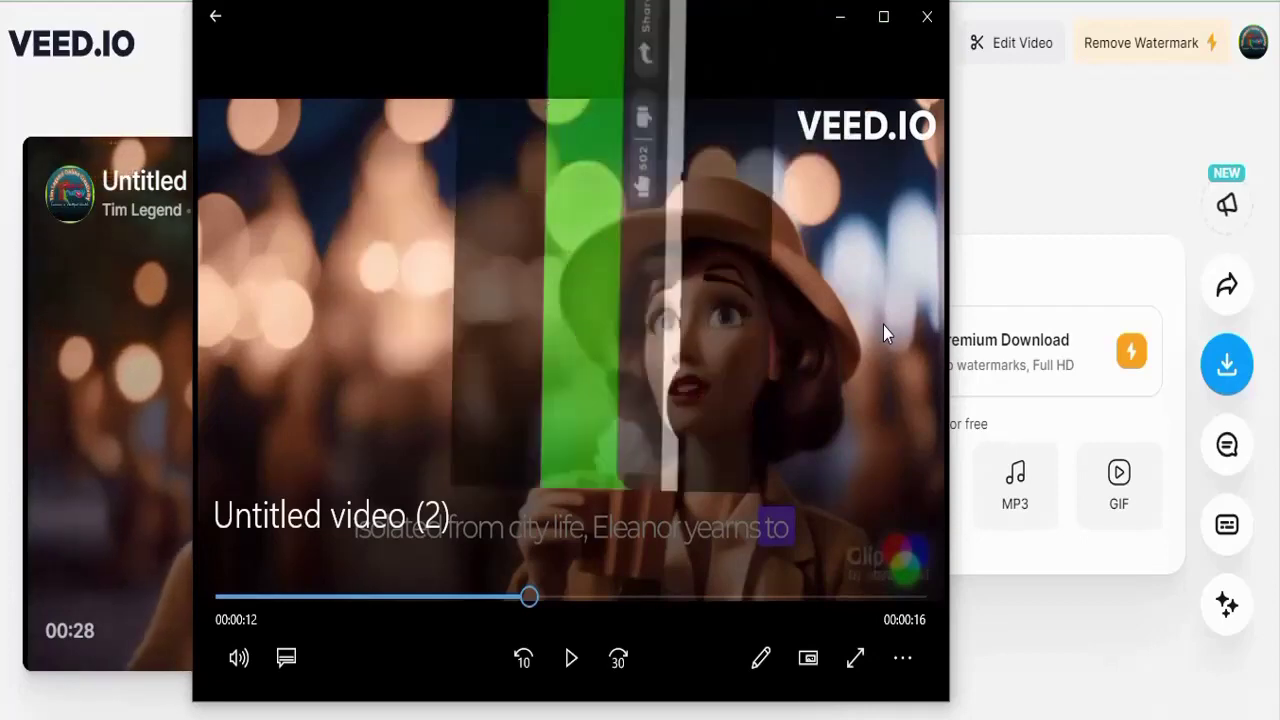